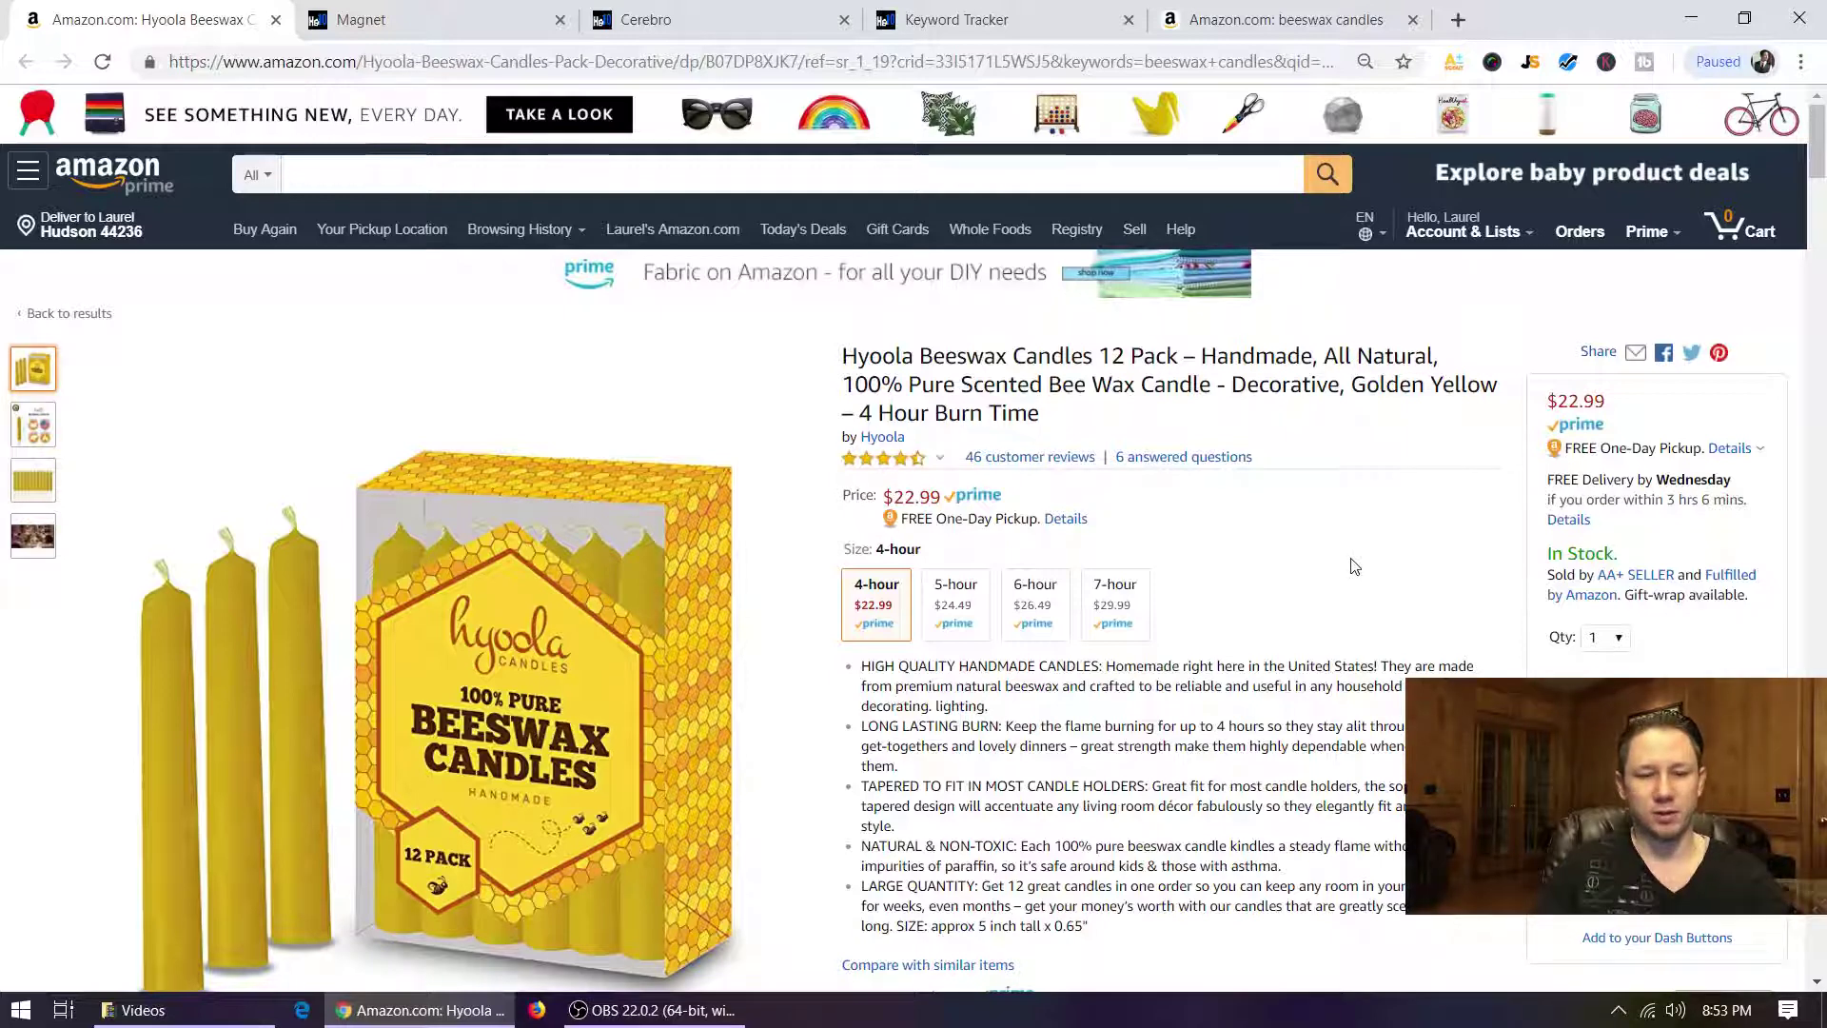
Step: On the Hyoola Beeswax Candles 12 Pack page, start a find-in-page search with Ctrl+F
{"action": "key", "text": "ctrl+f"}
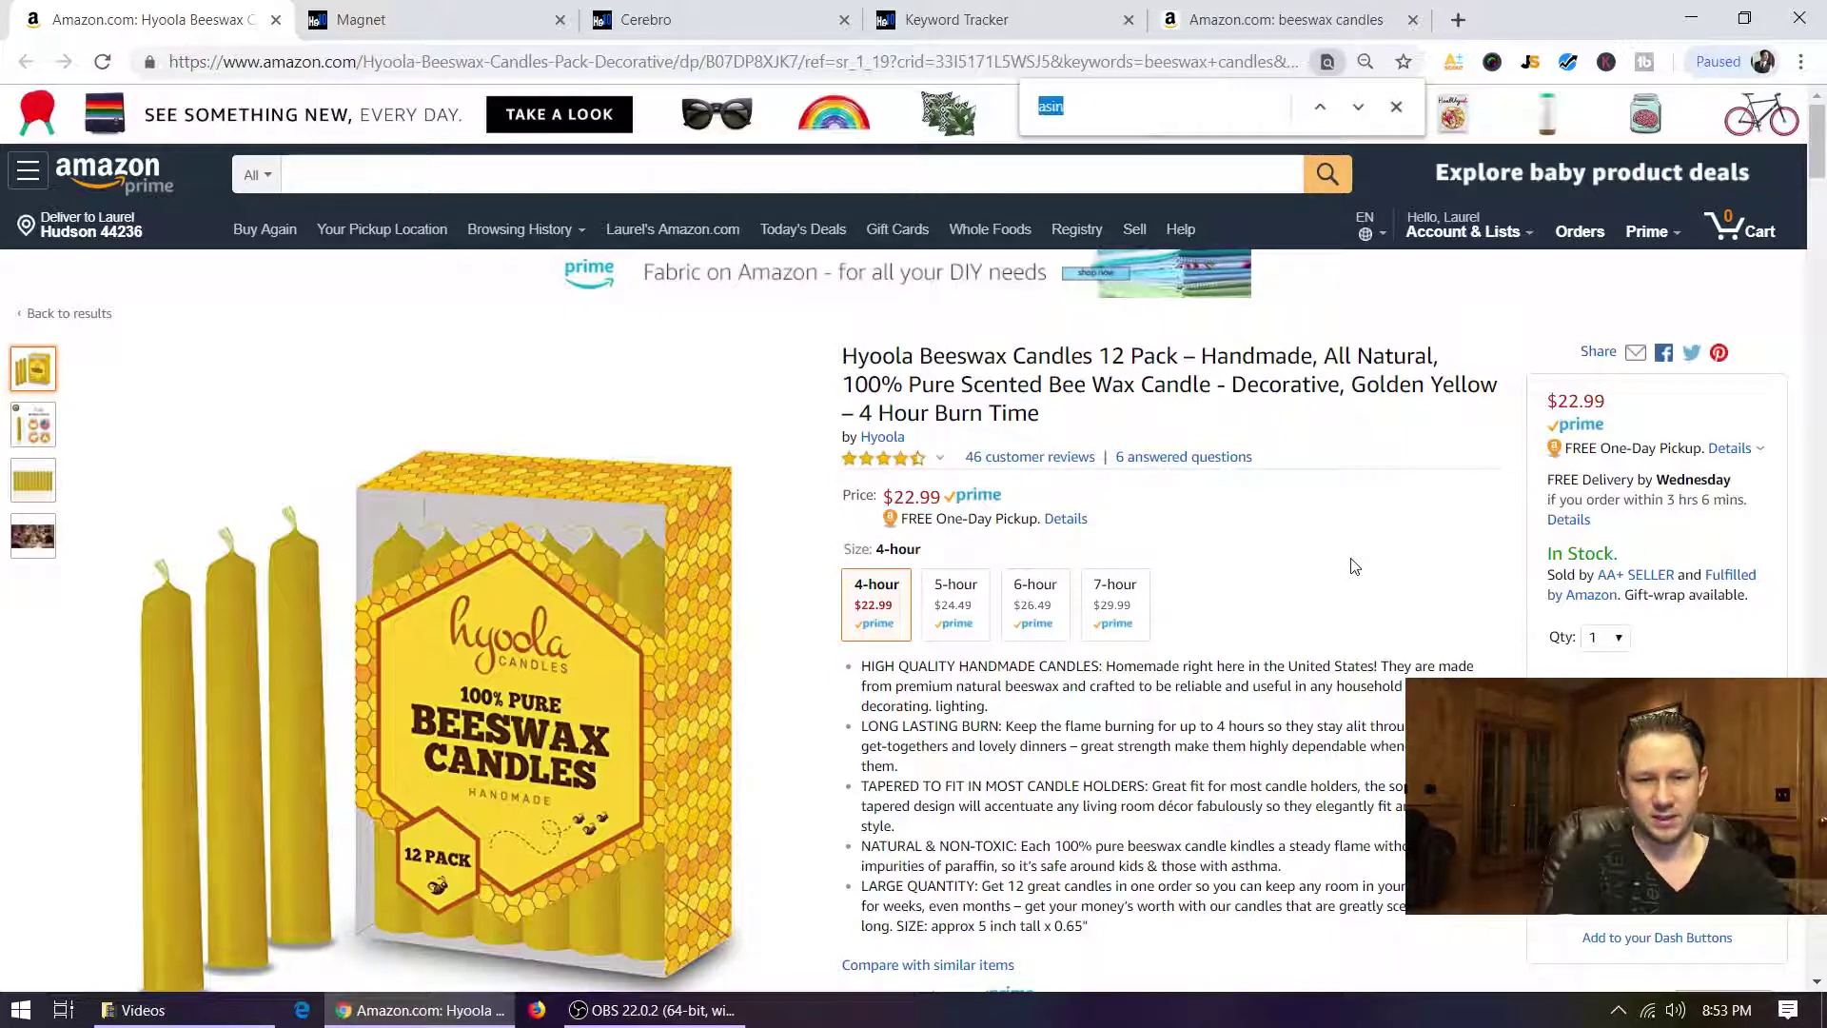
Step: Find 'asin' on the page, select the ASIN B07DP8XJK7, then switch to Magnet
{"action": "type", "text": "asin"}
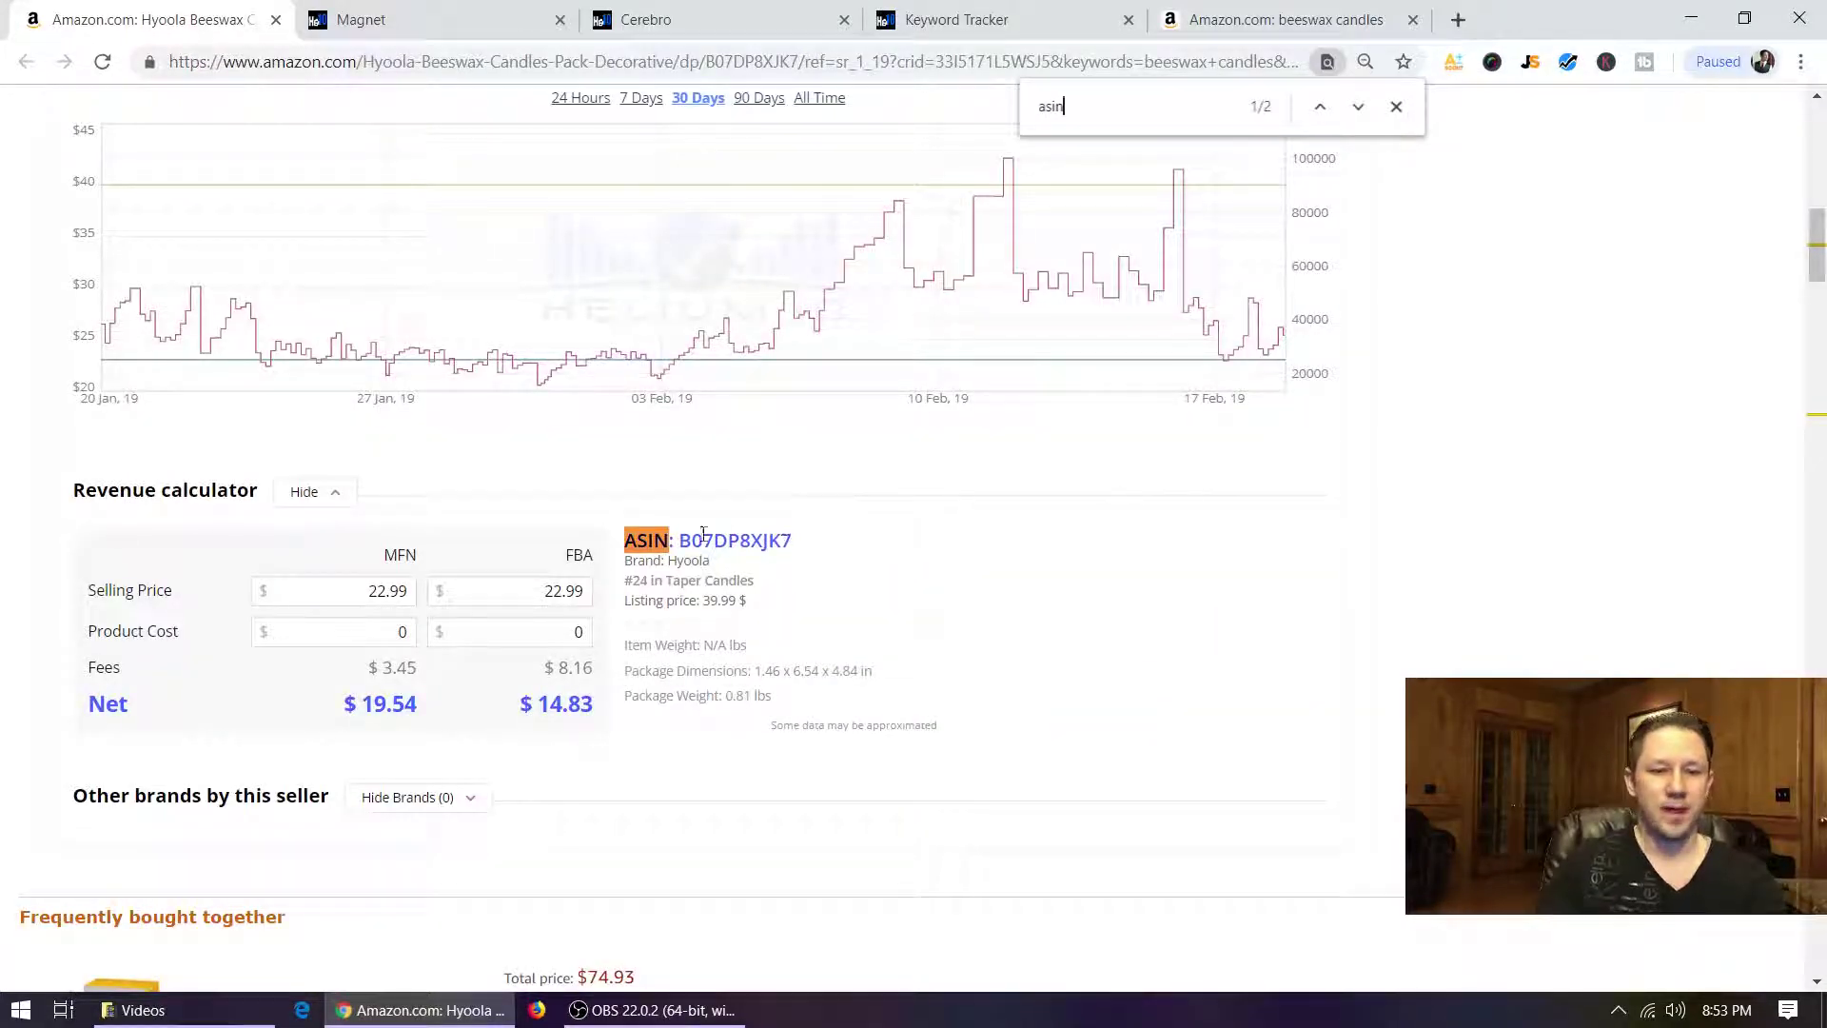
{"action": "left_click_drag", "start_coordinate": [679, 540], "coordinate": [797, 544]}
{"action": "left_click", "coordinate": [749, 531]}
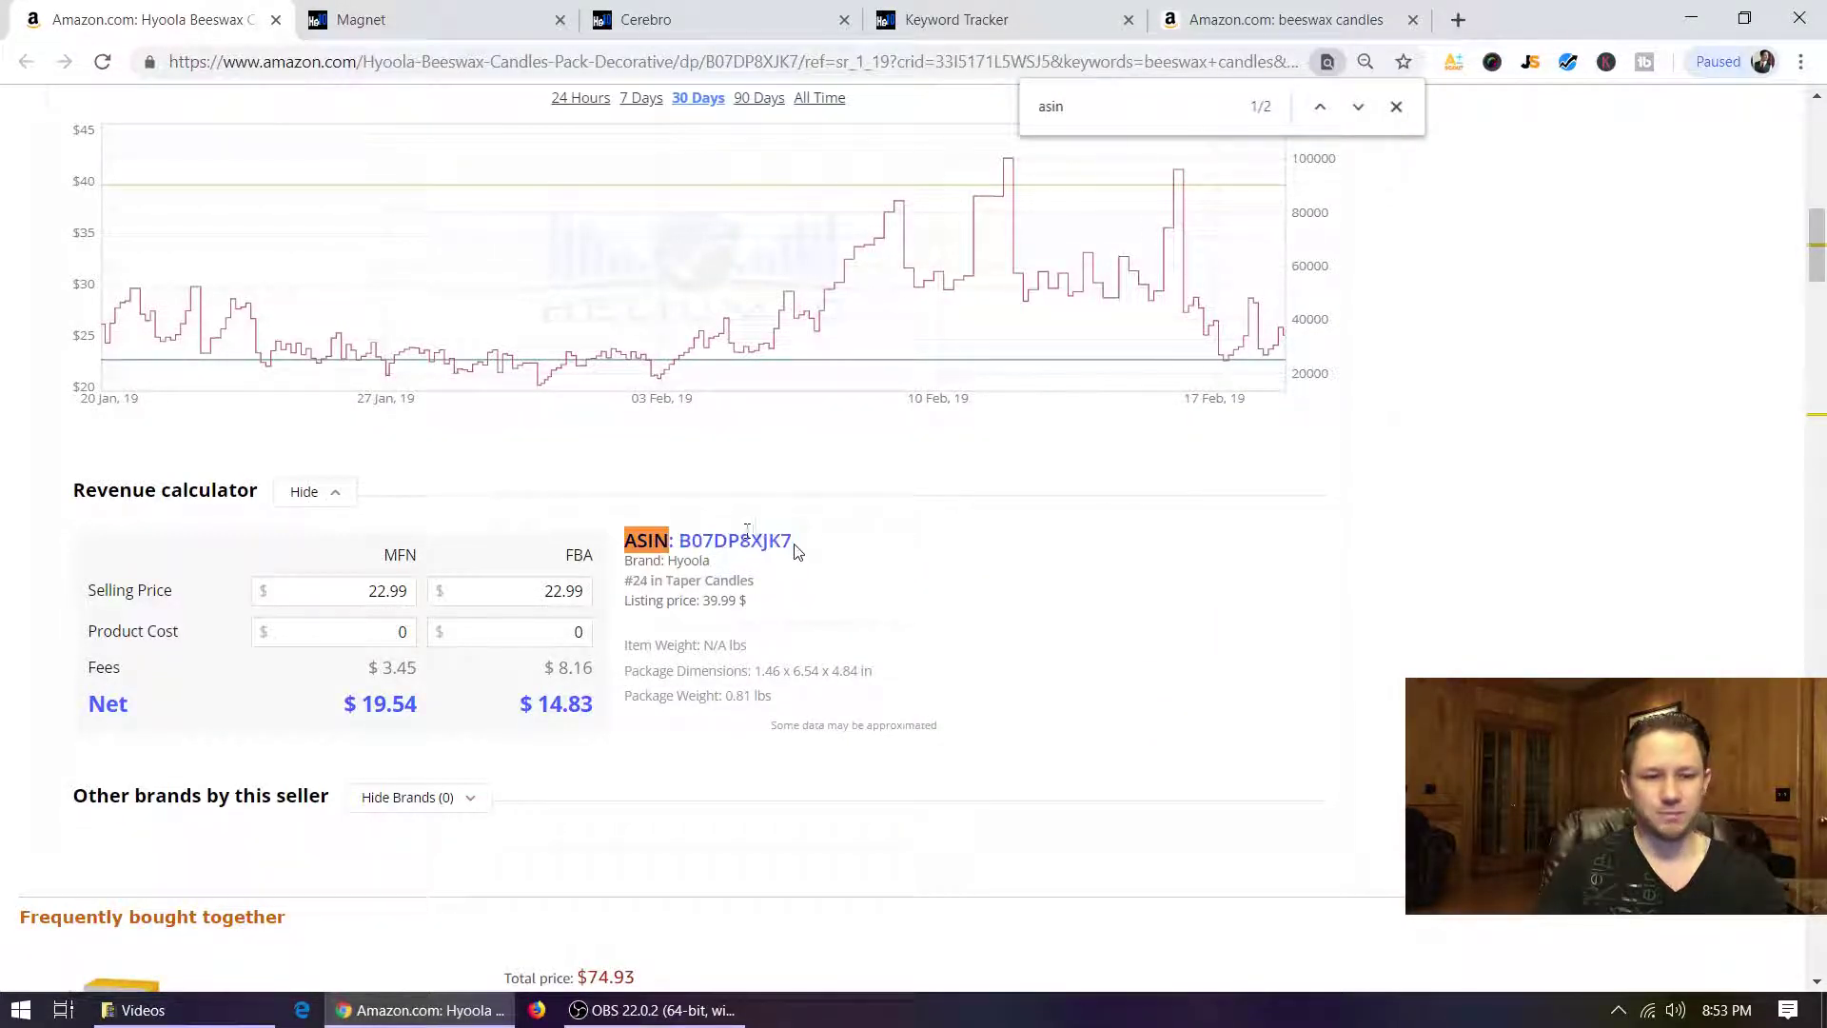
{"action": "left_click_drag", "start_coordinate": [709, 63], "coordinate": [798, 62]}
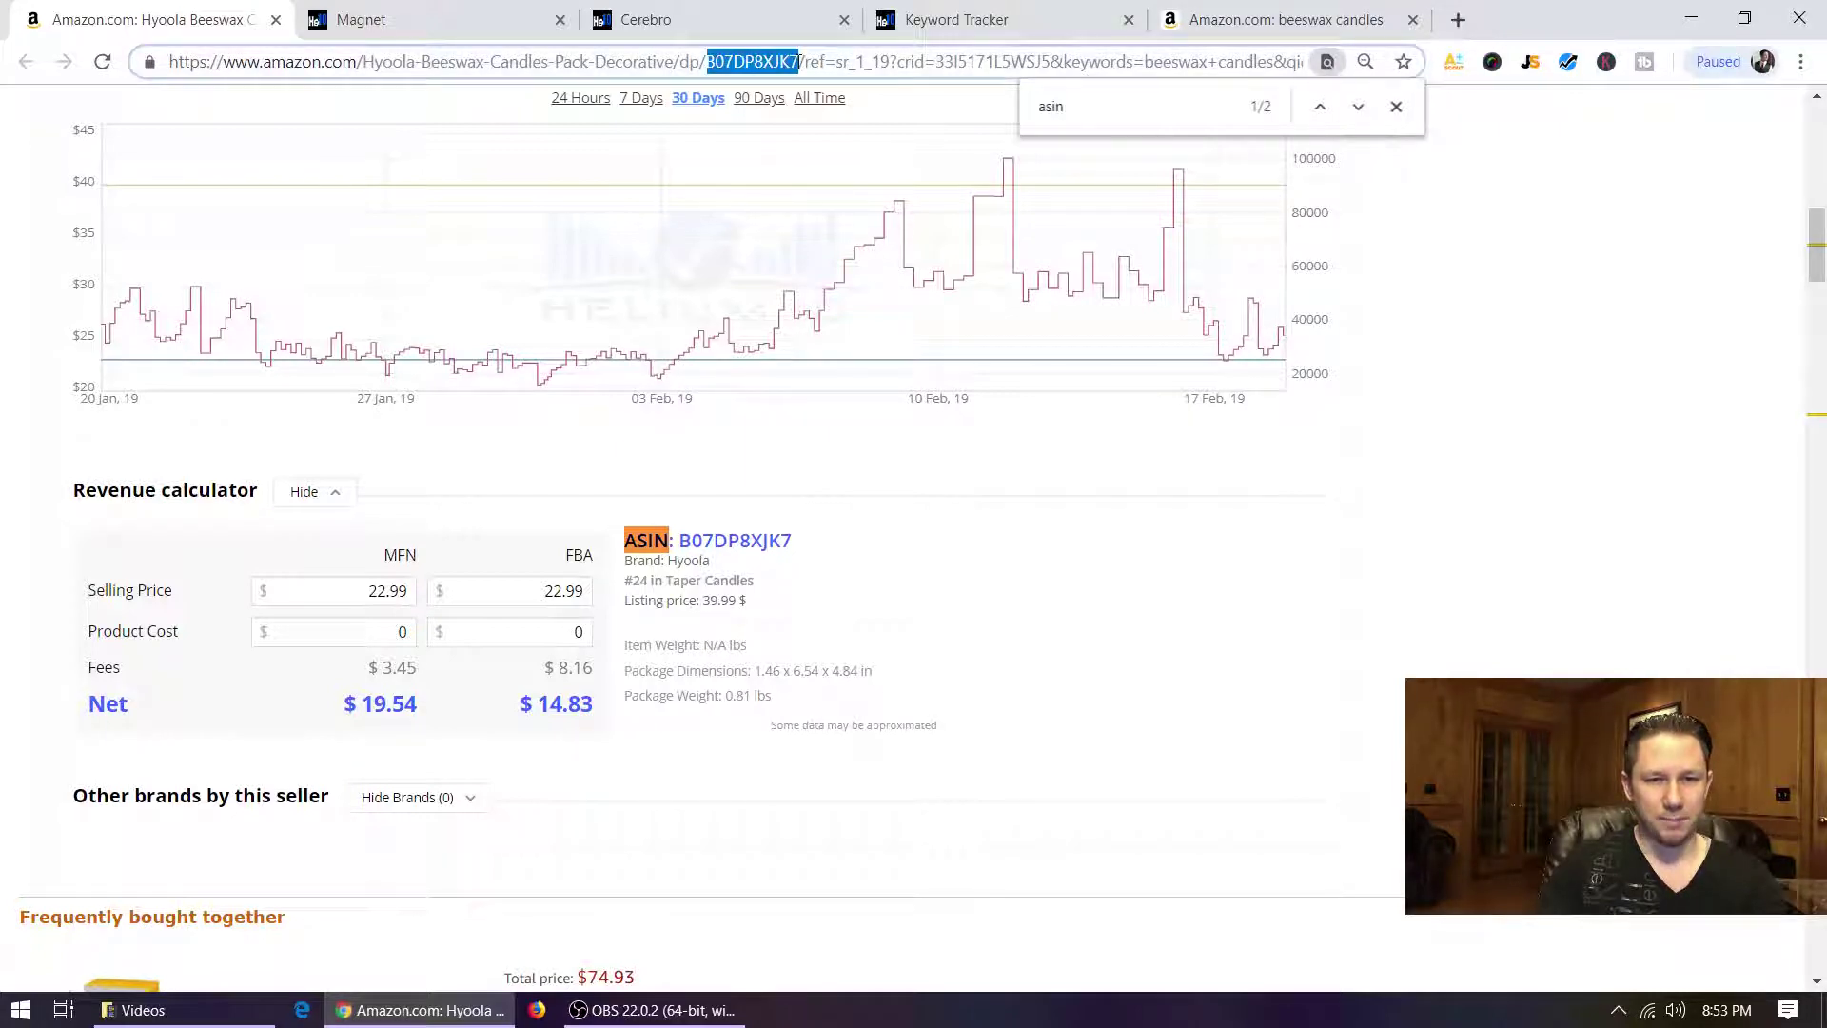
{"action": "double_click", "coordinate": [757, 543]}
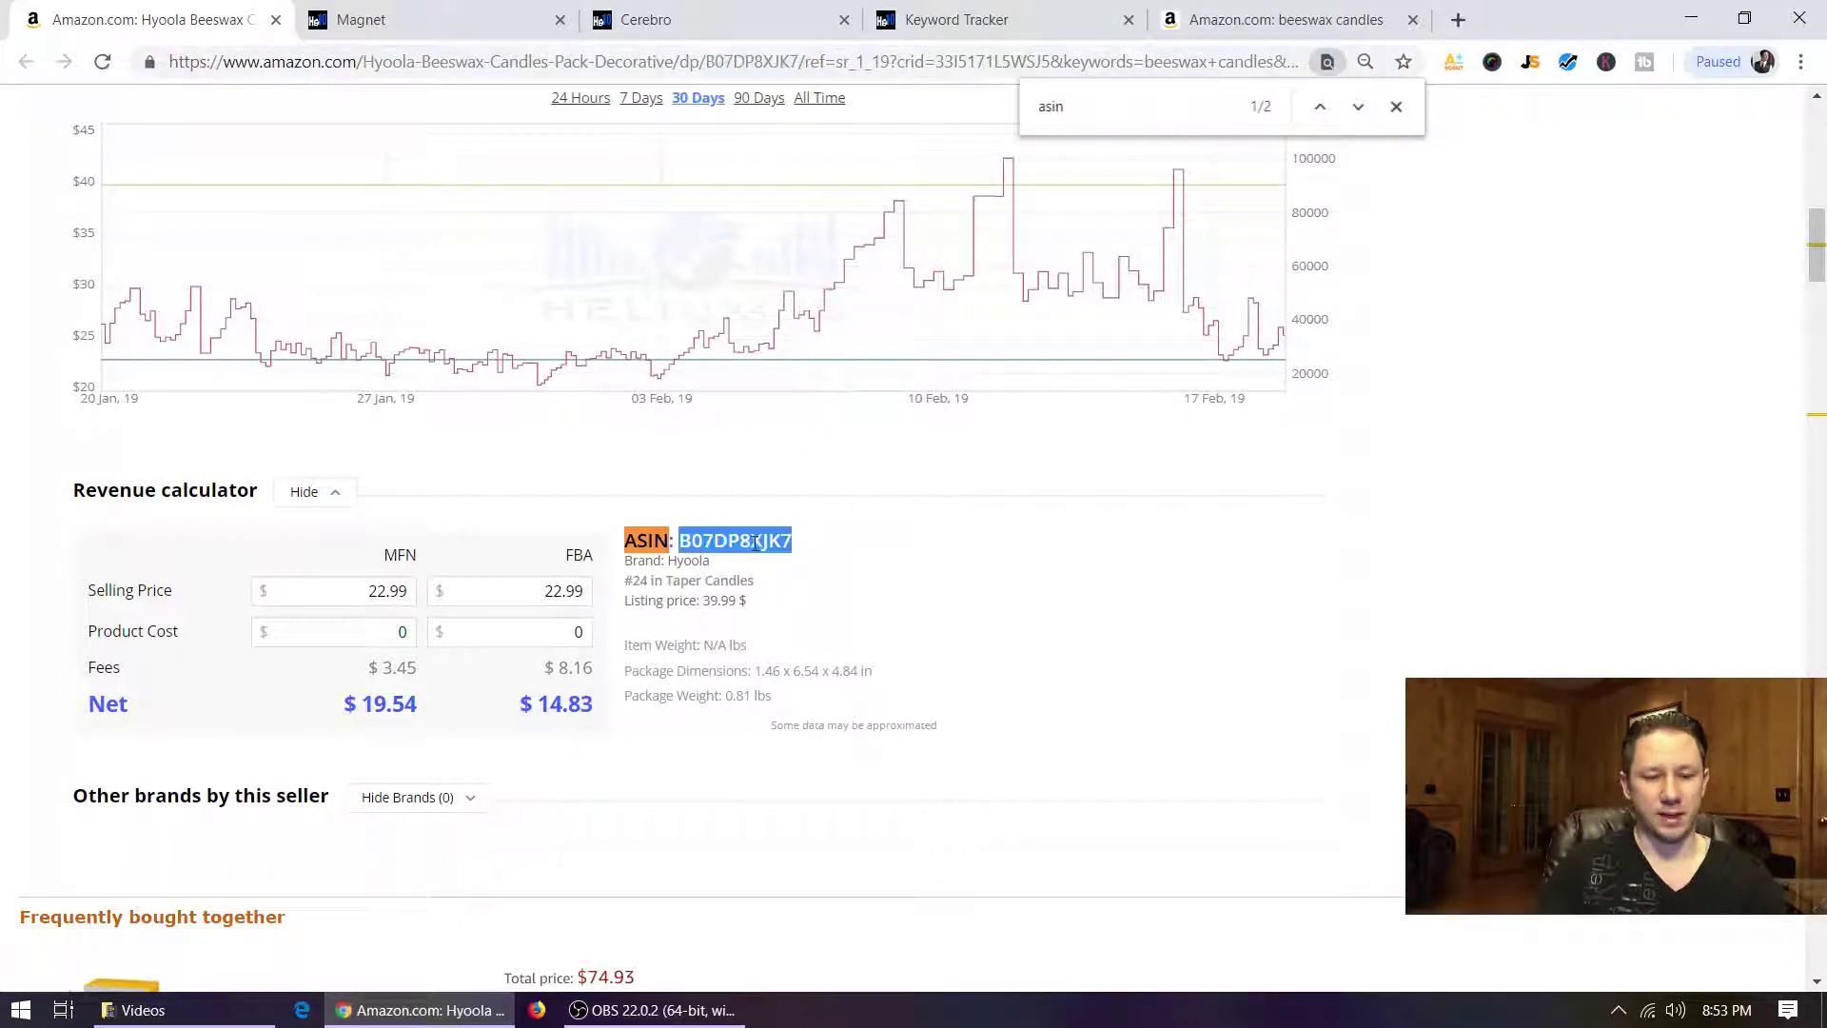
{"action": "left_click", "coordinate": [424, 28]}
{"action": "mouse_move", "coordinate": [14, 228]}
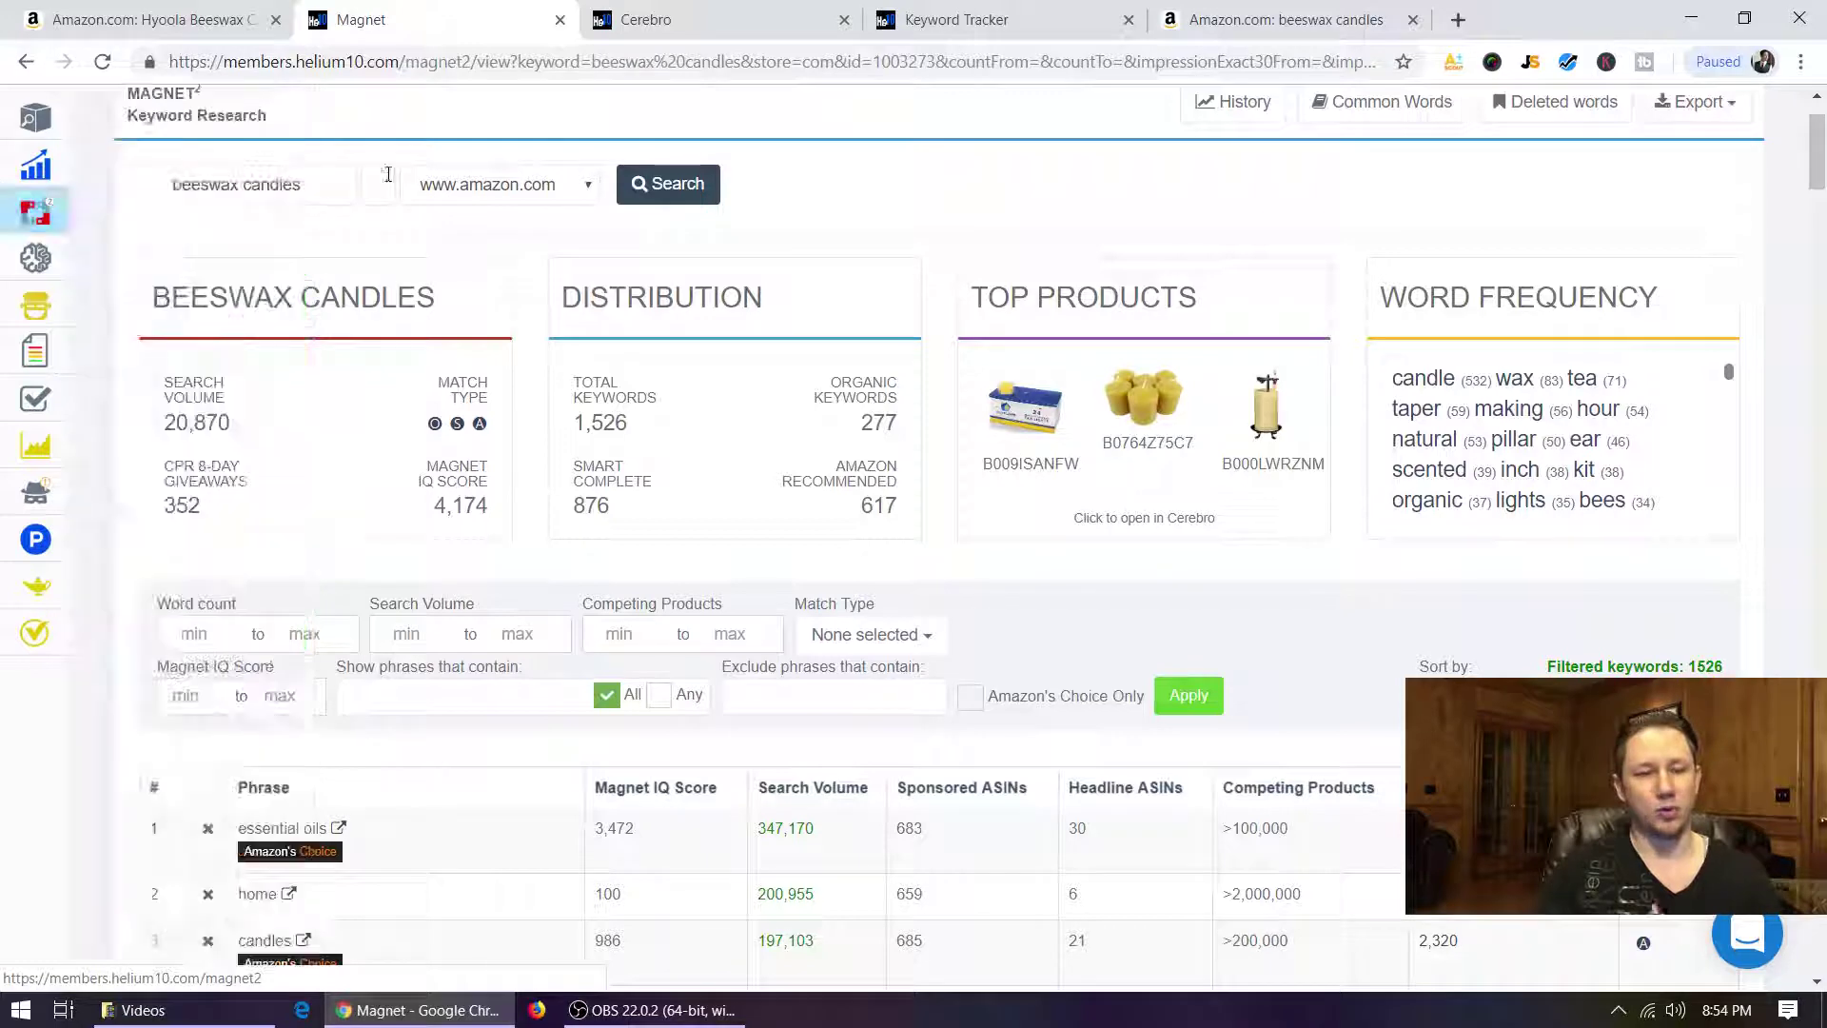
Step: Review the beeswax candles Magnet results: 20,870 search volume and 1,526 keywords
{"action": "scroll", "coordinate": [414, 153], "scroll_direction": "up", "scroll_amount": 1}
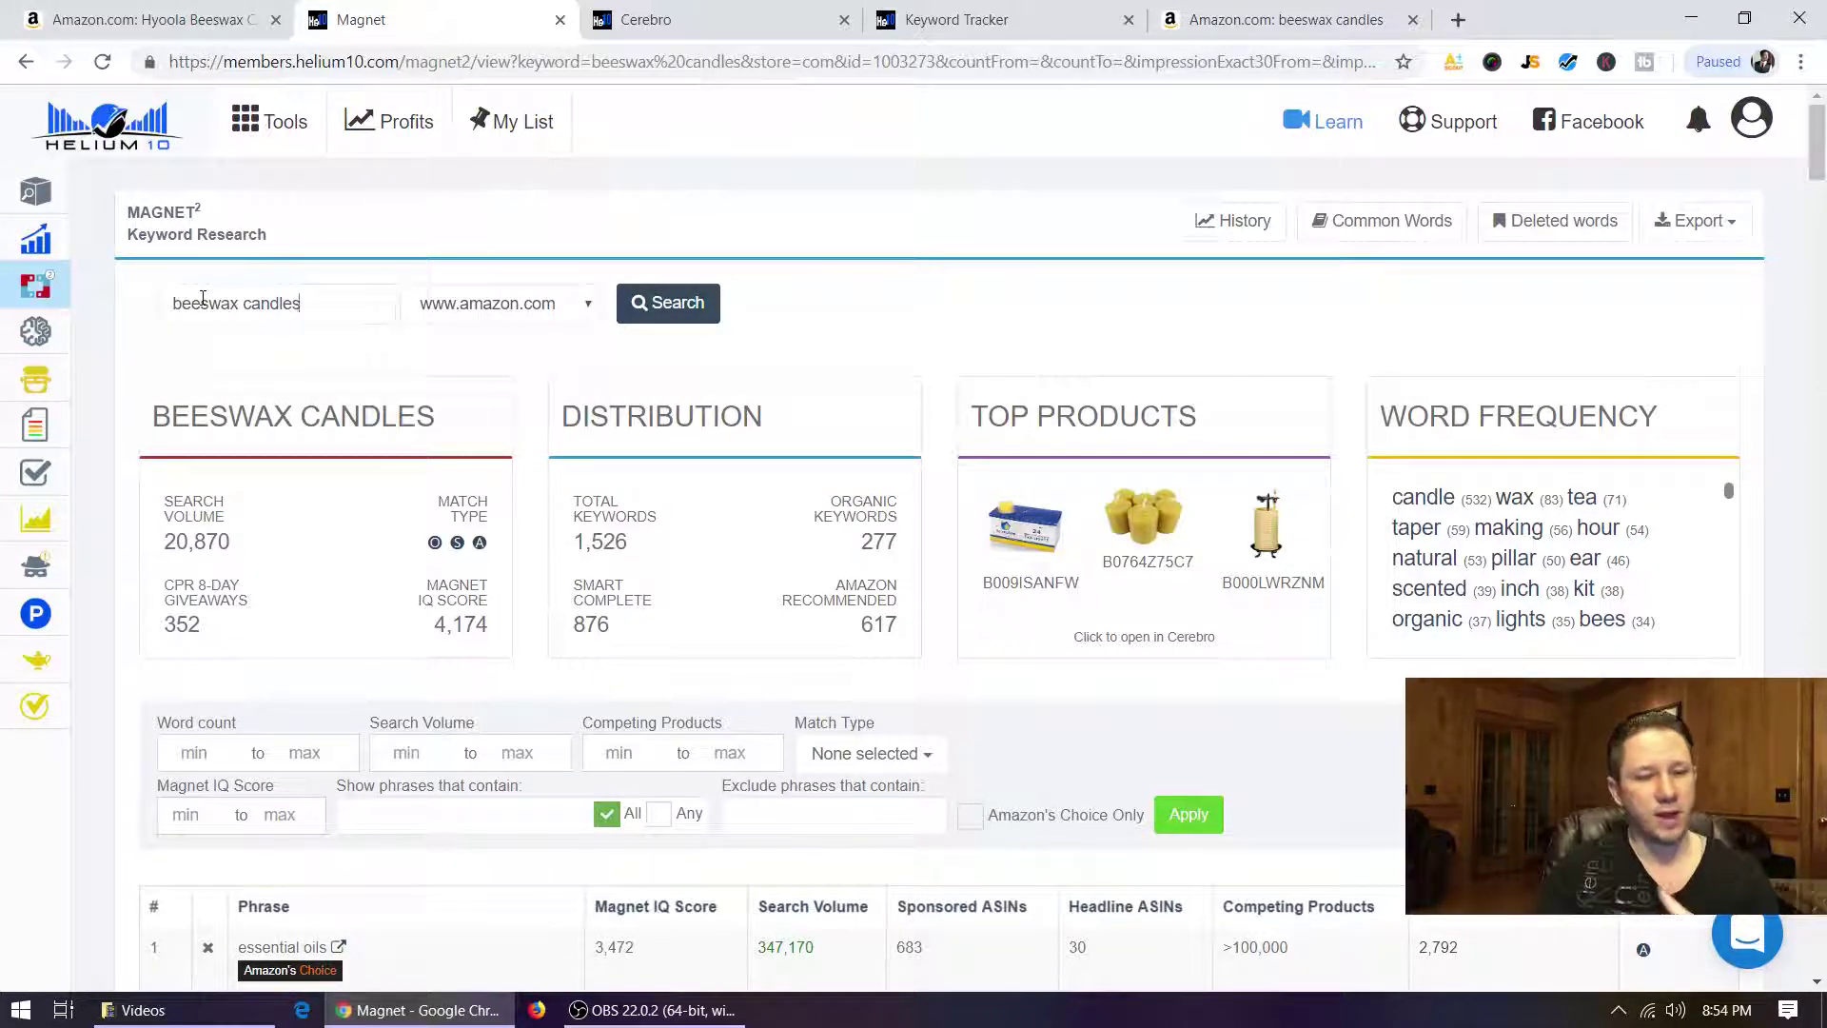
{"action": "scroll", "coordinate": [571, 305], "scroll_direction": "down", "scroll_amount": 3}
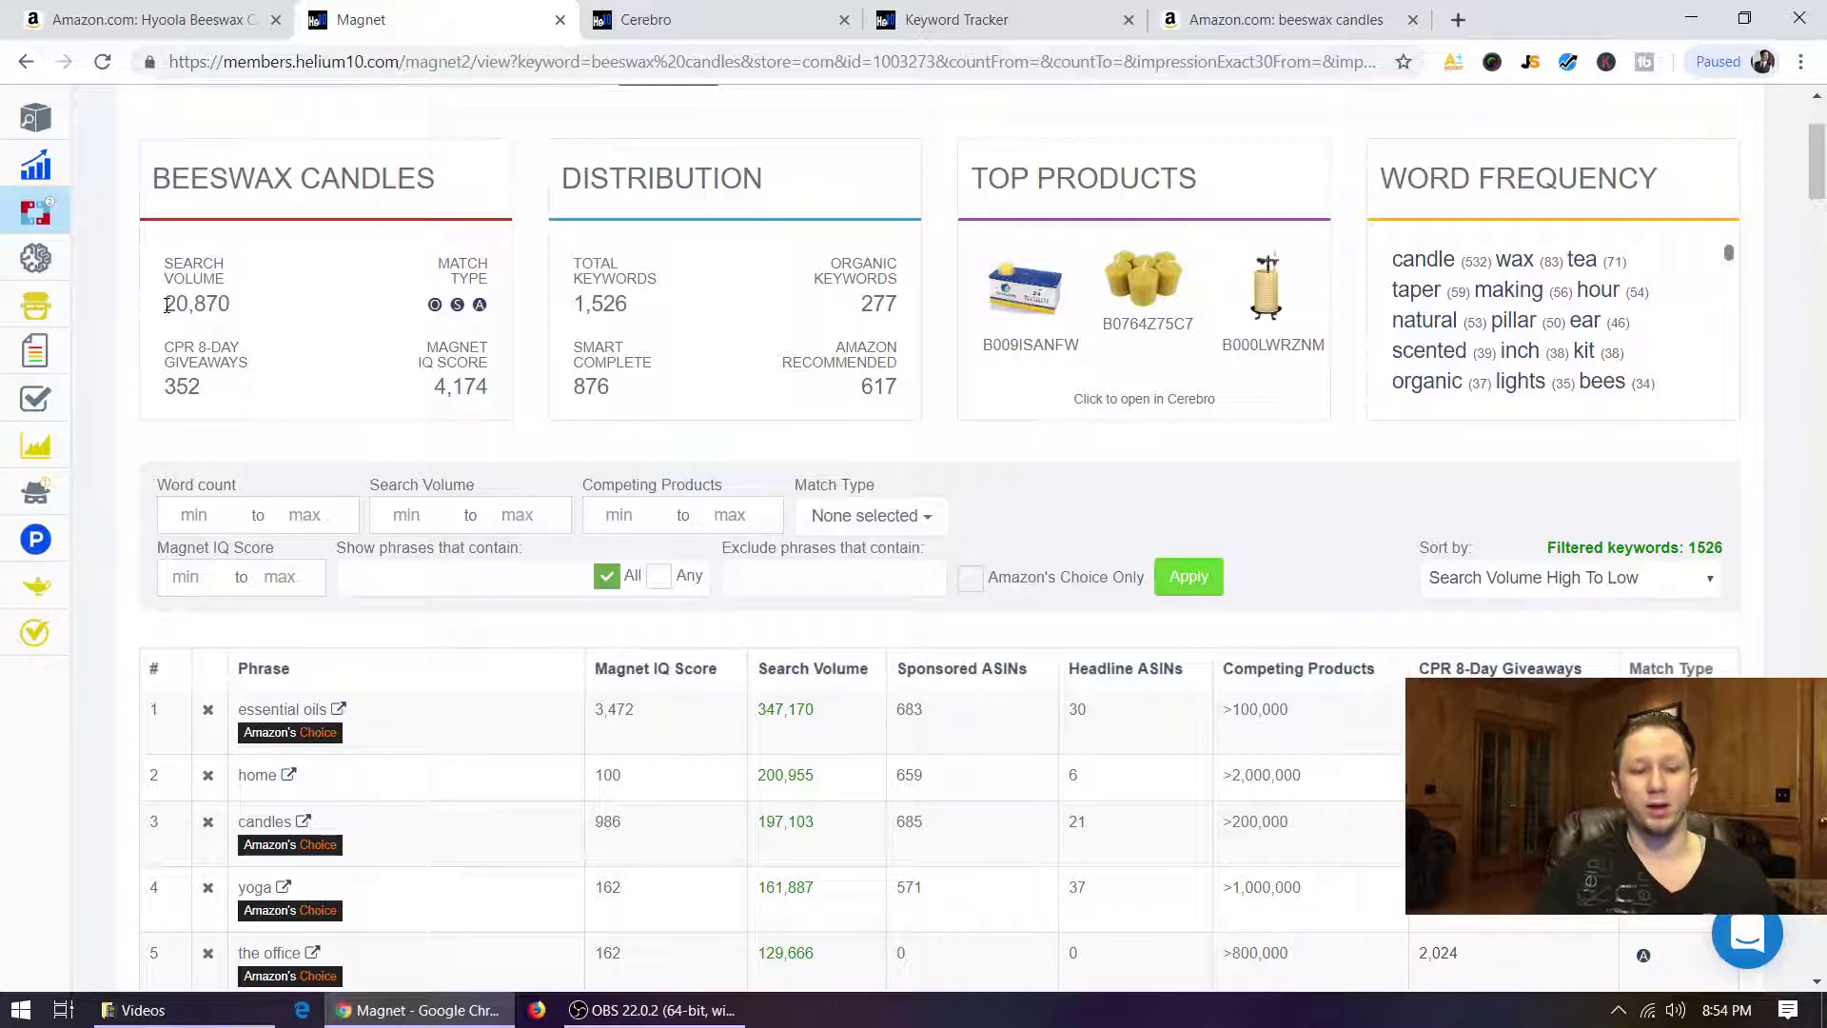
{"action": "scroll", "coordinate": [326, 363], "scroll_direction": "down", "scroll_amount": 1}
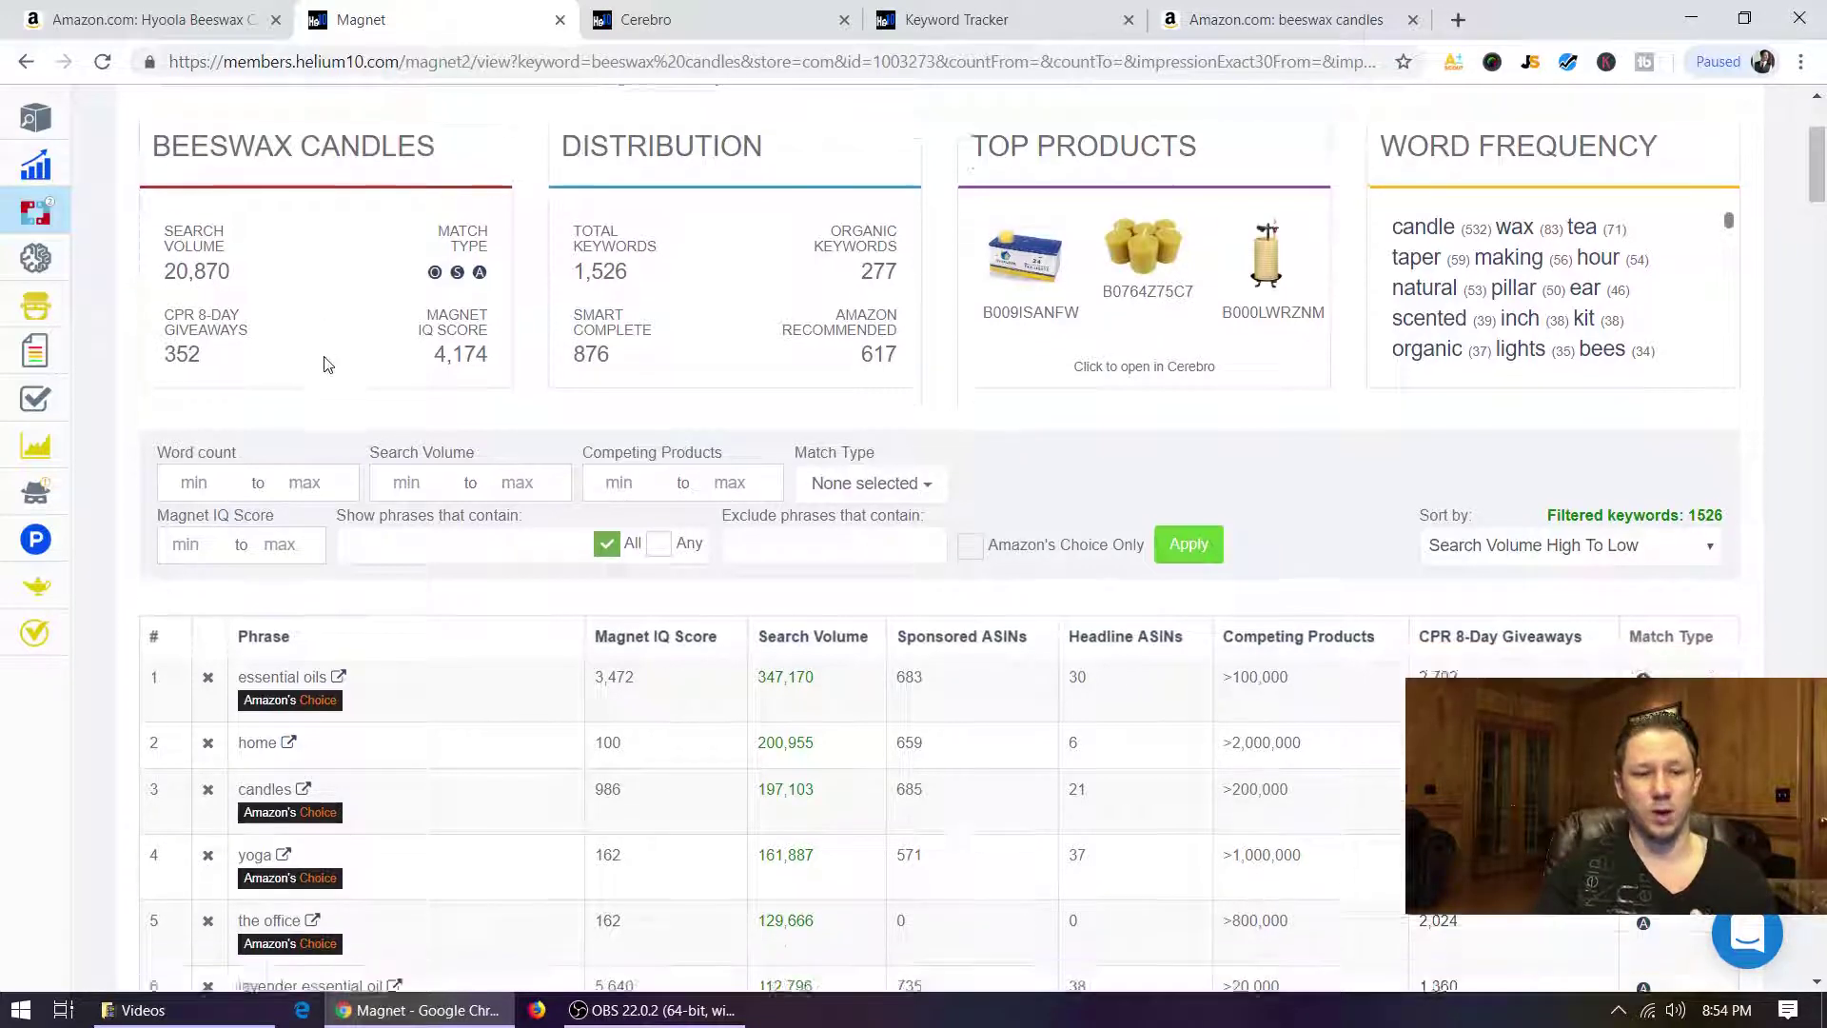
{"action": "scroll", "coordinate": [327, 363], "scroll_direction": "down", "scroll_amount": 2}
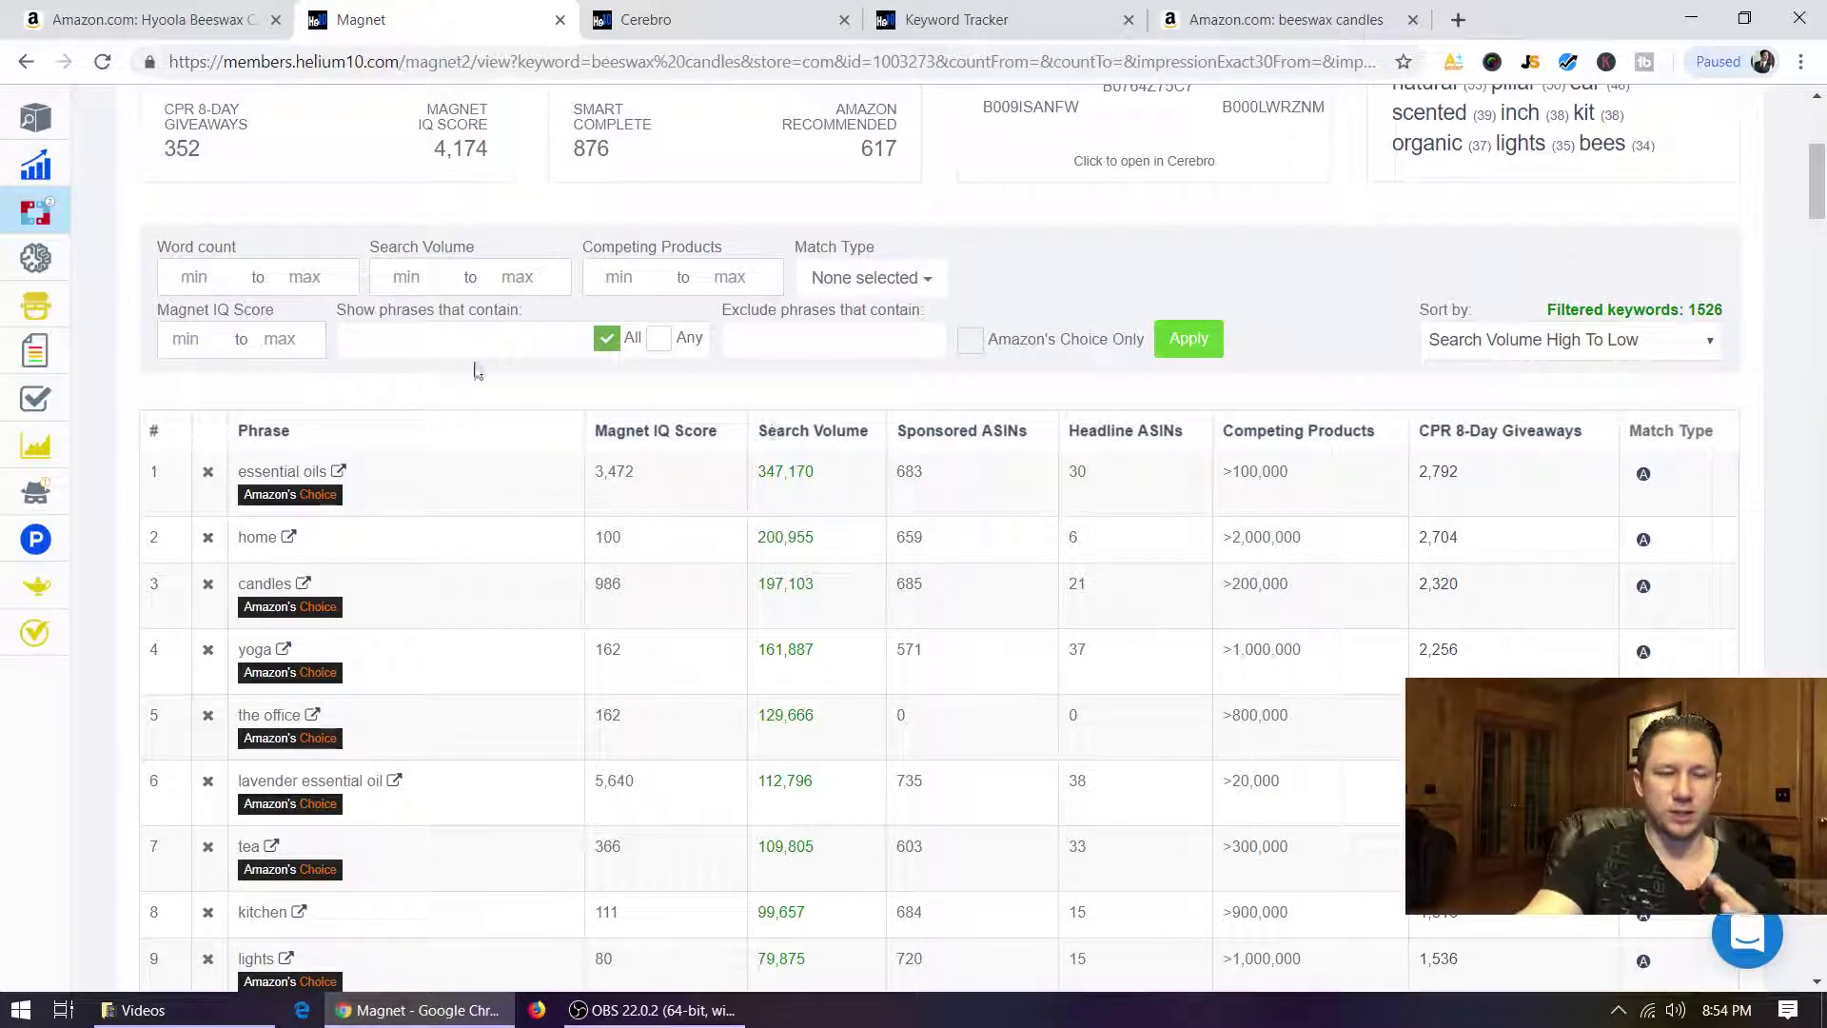
{"action": "scroll", "coordinate": [476, 369], "scroll_direction": "up", "scroll_amount": 2}
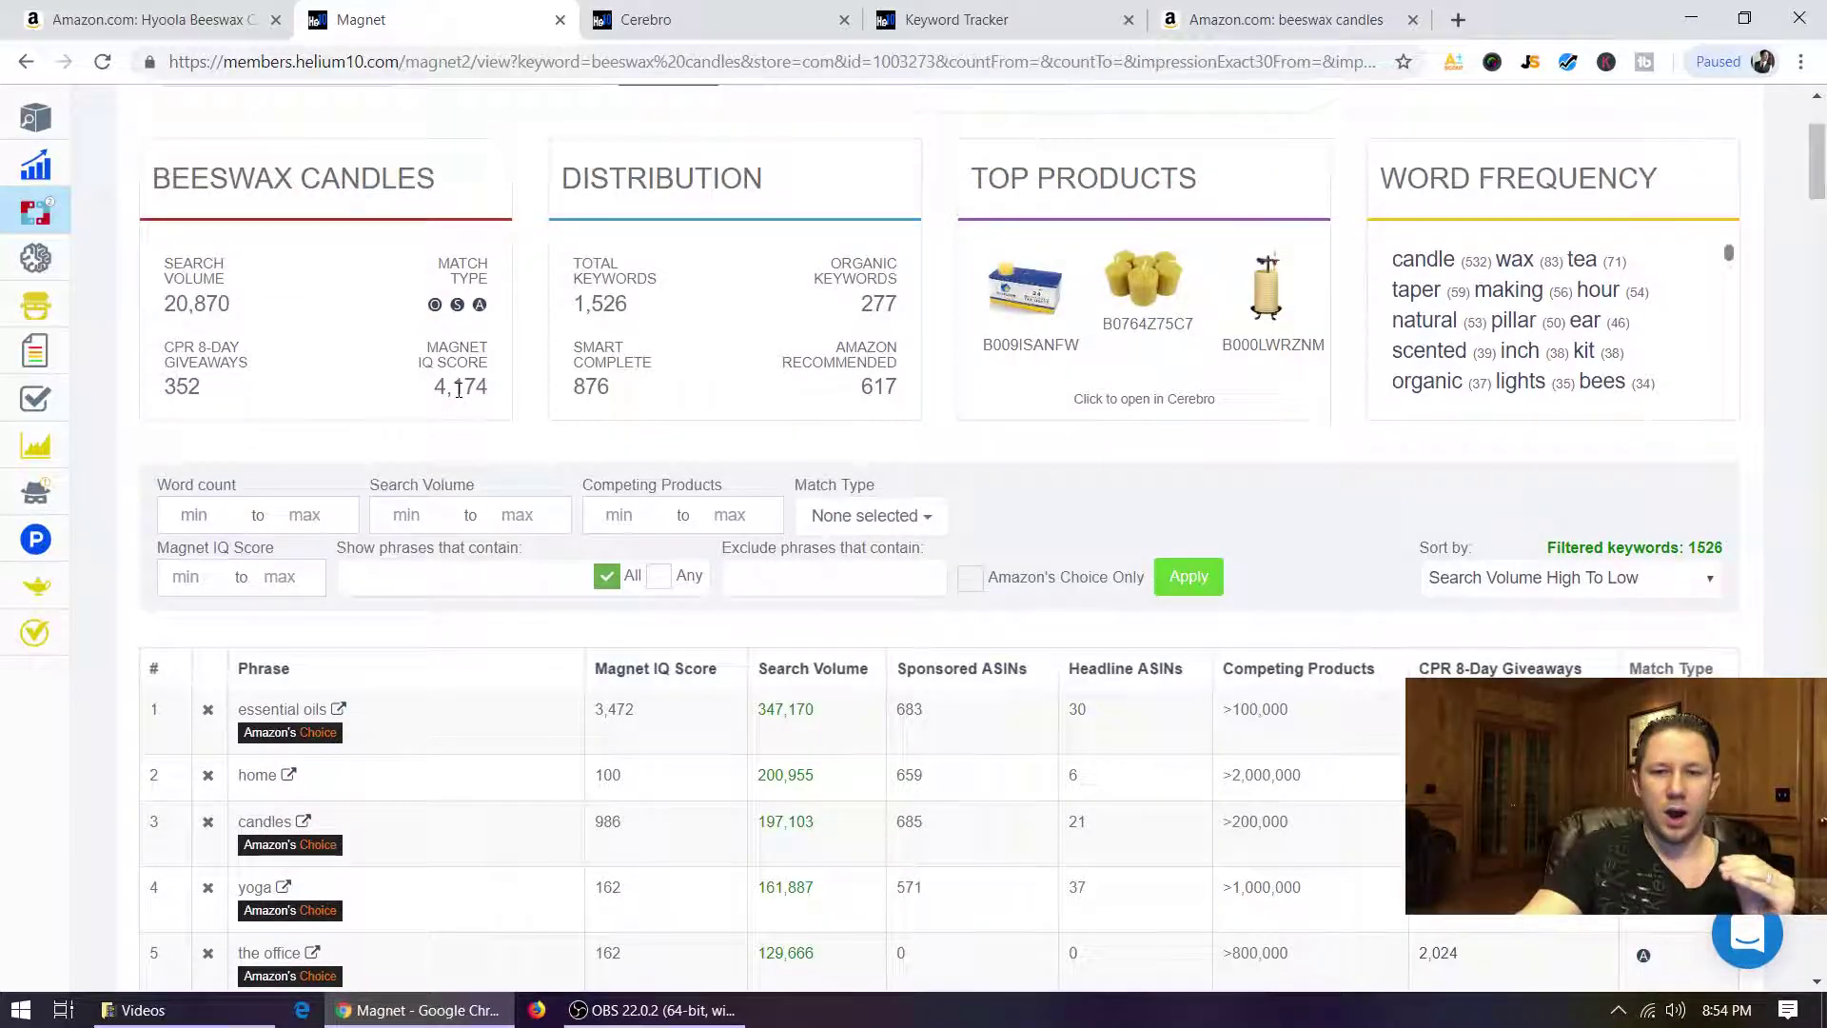
{"action": "scroll", "coordinate": [729, 440], "scroll_direction": "down", "scroll_amount": 3}
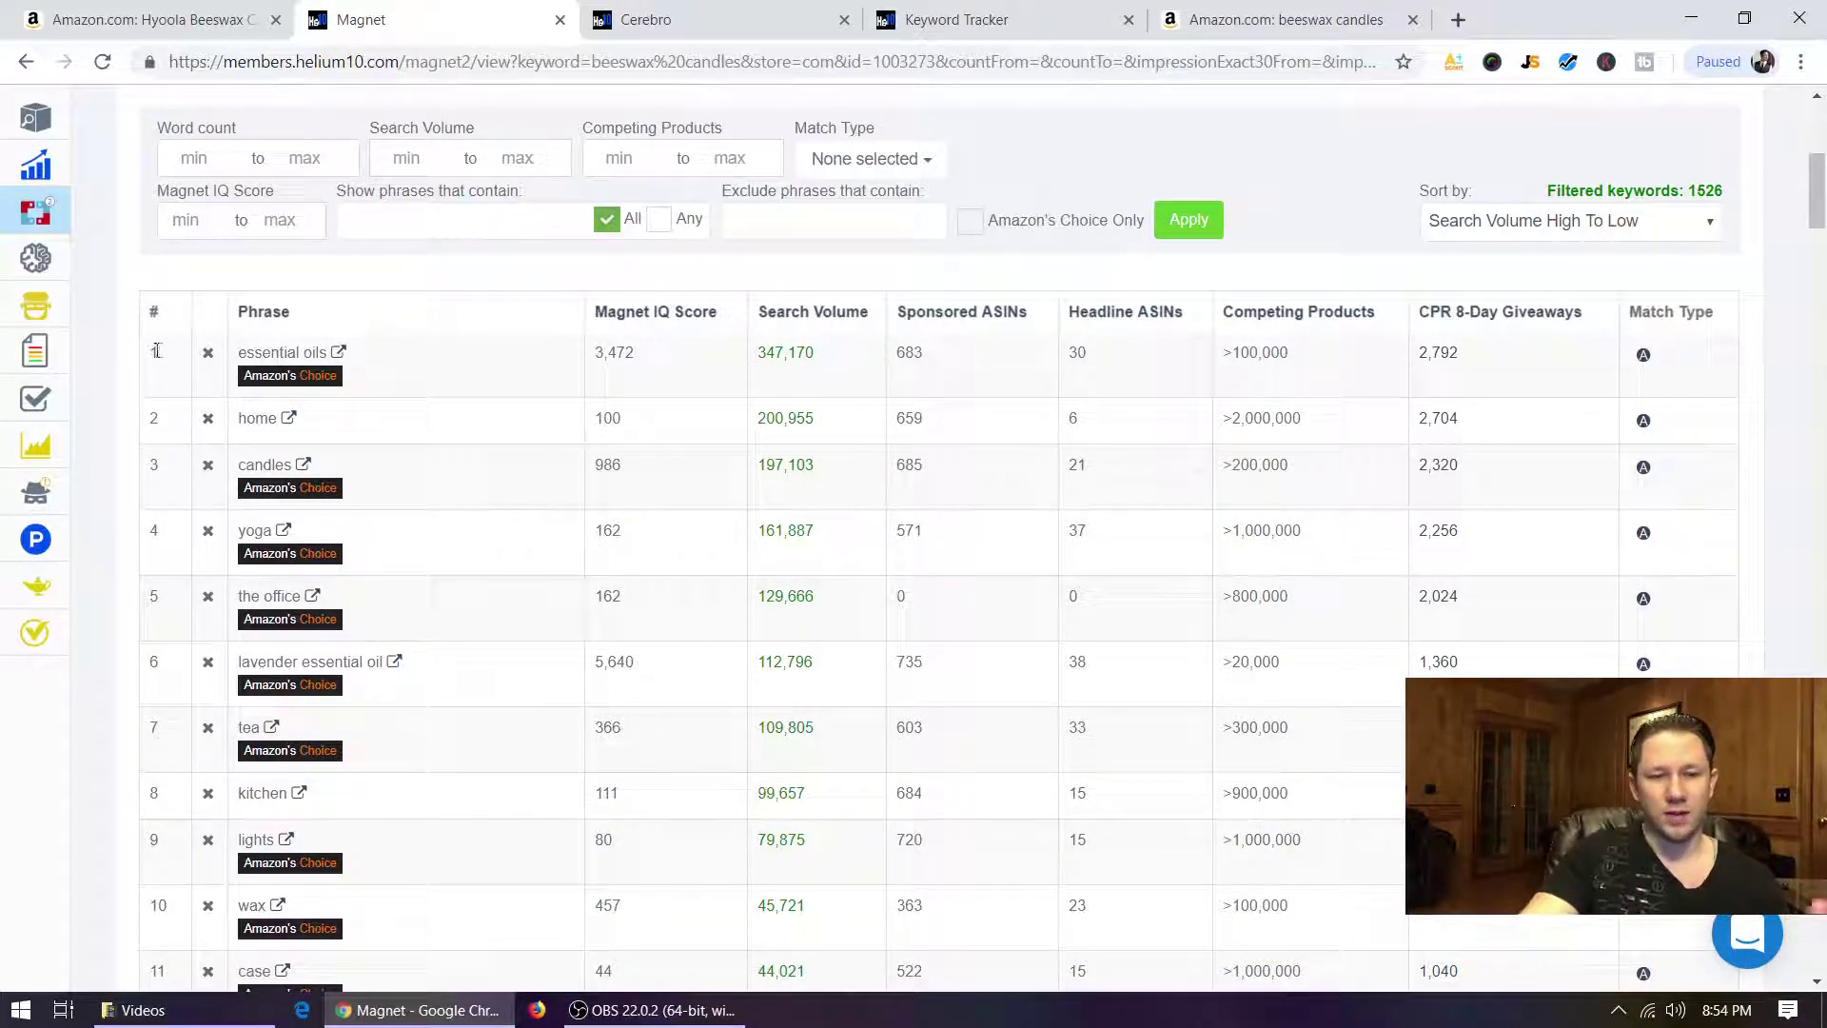
{"action": "left_click", "coordinate": [209, 354]}
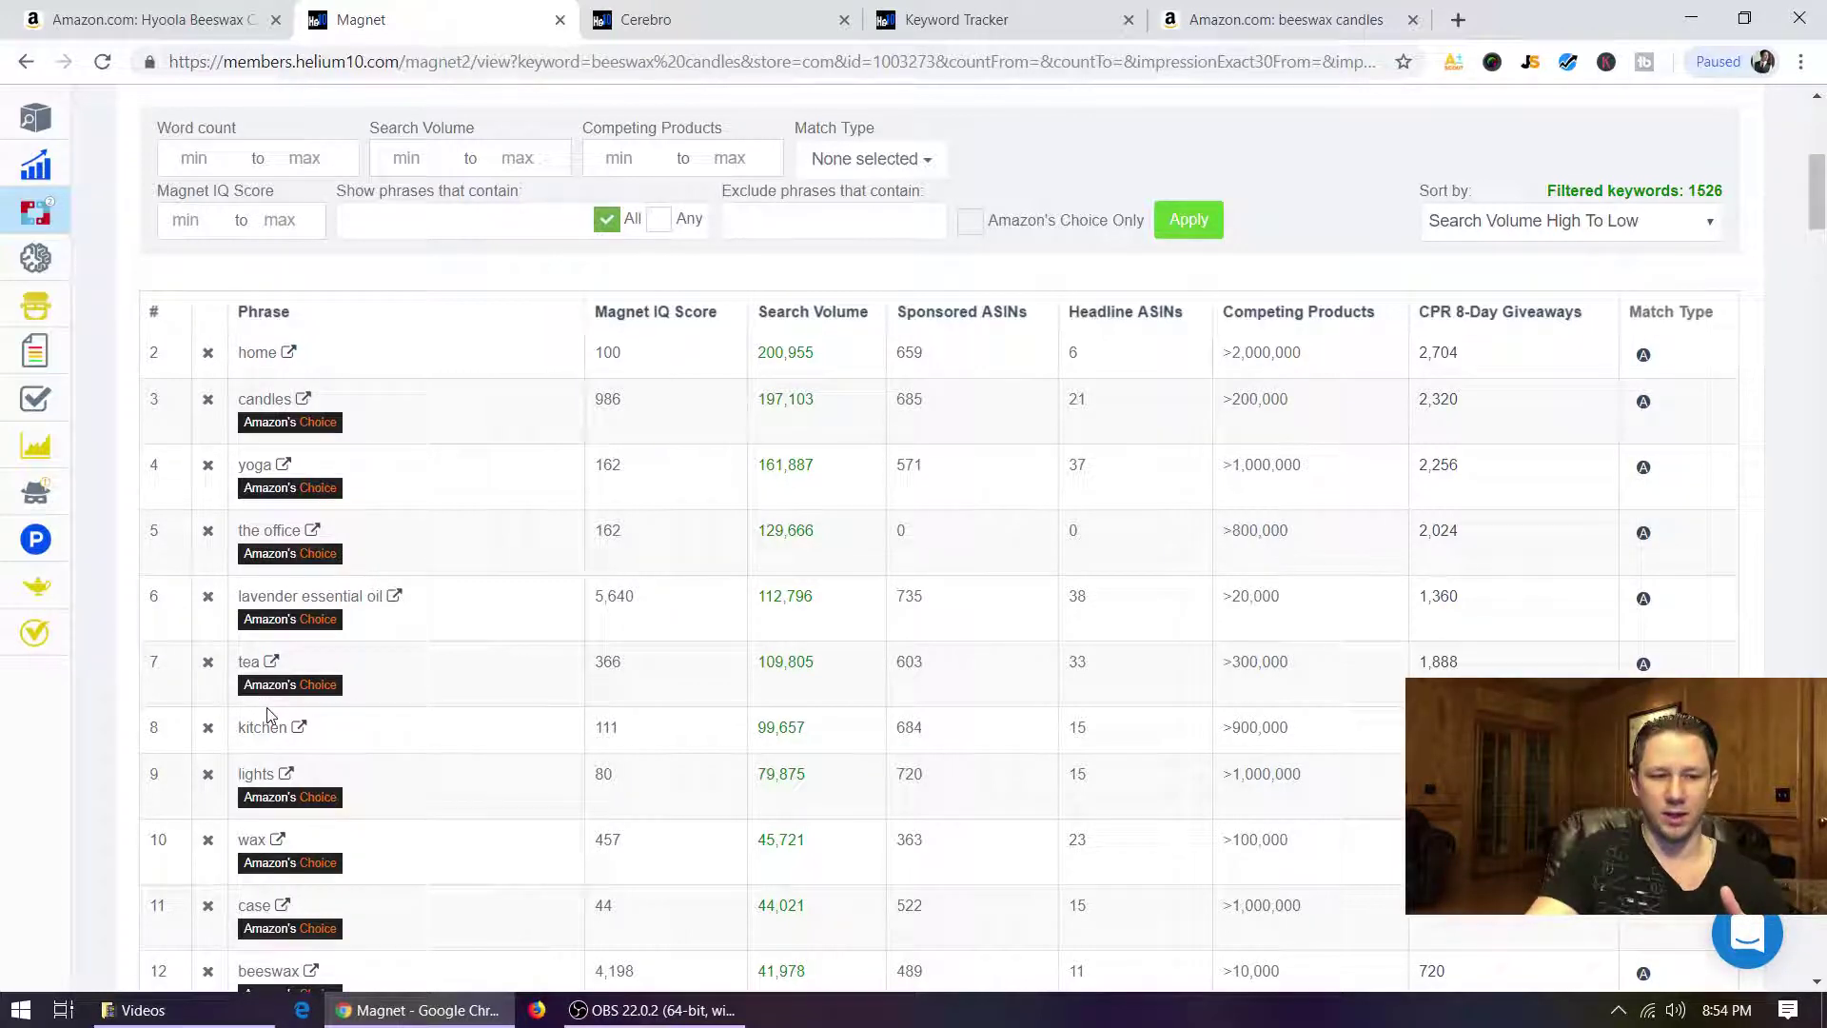
{"action": "scroll", "coordinate": [315, 666], "scroll_direction": "down", "scroll_amount": 1}
{"action": "scroll", "coordinate": [369, 597], "scroll_direction": "down", "scroll_amount": 1}
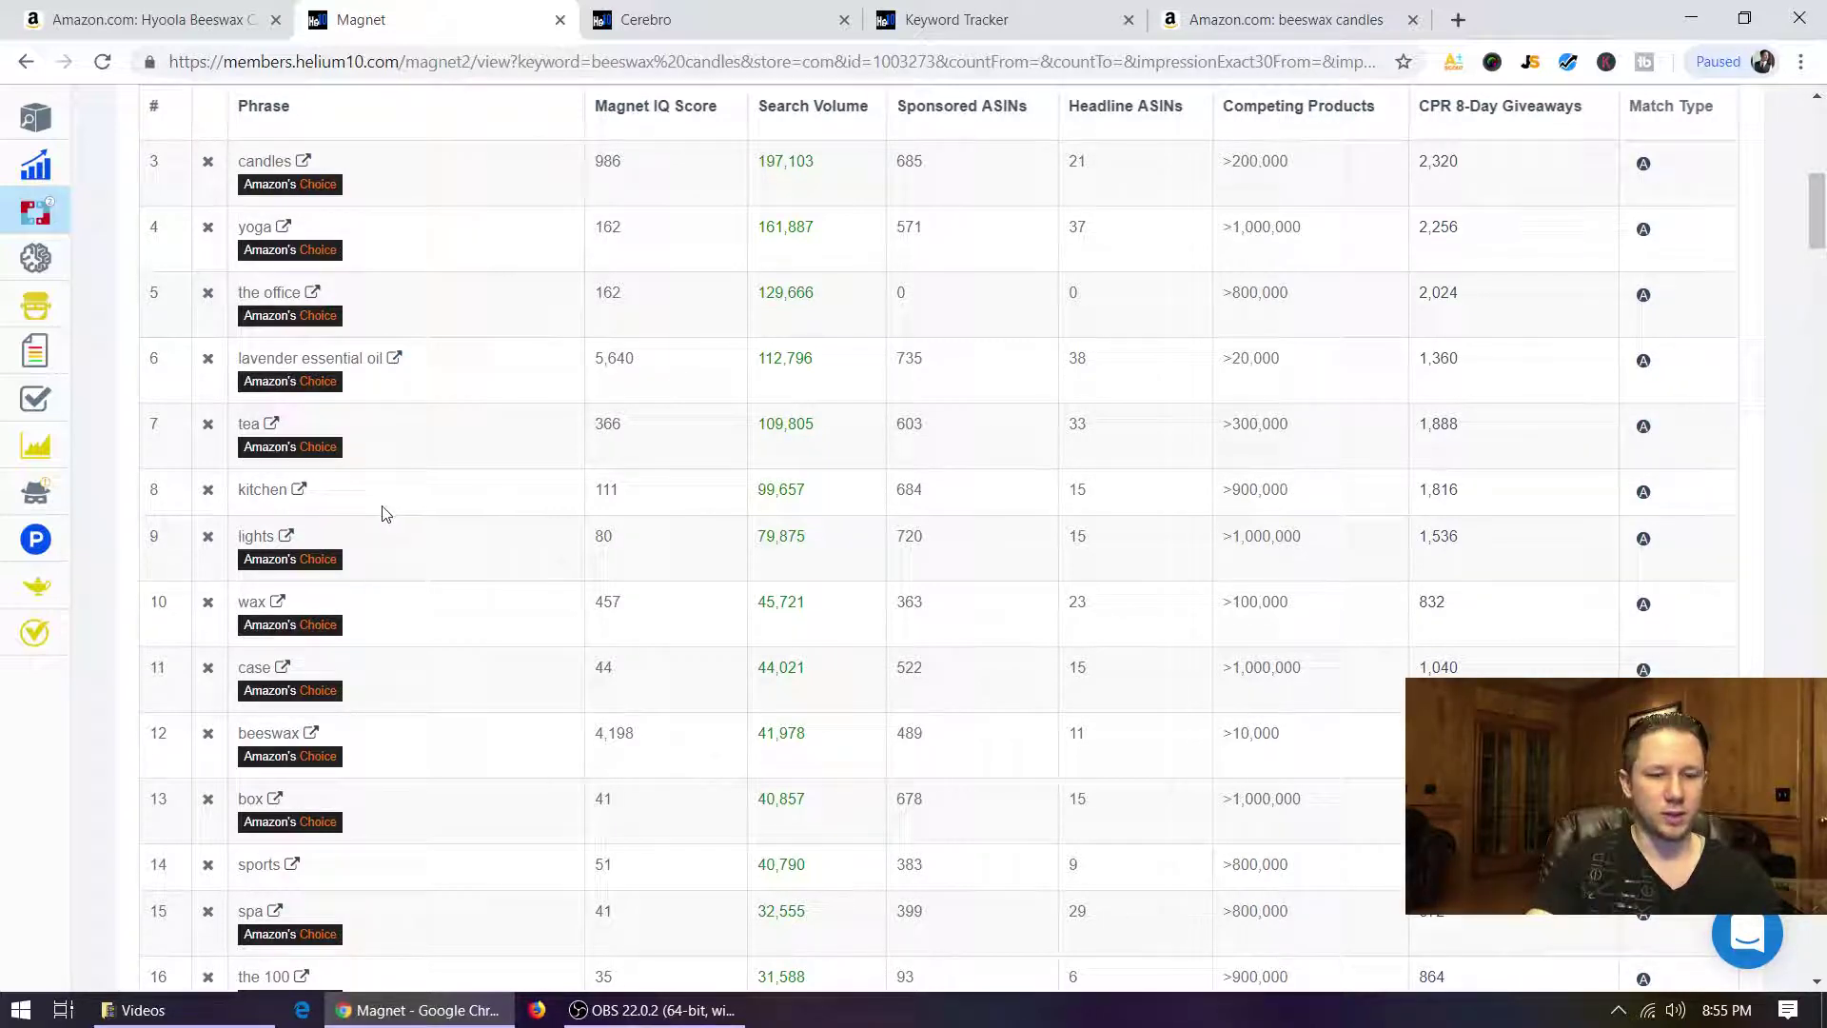
{"action": "scroll", "coordinate": [380, 531], "scroll_direction": "down", "scroll_amount": 1}
{"action": "left_click_drag", "start_coordinate": [307, 487], "coordinate": [232, 490]}
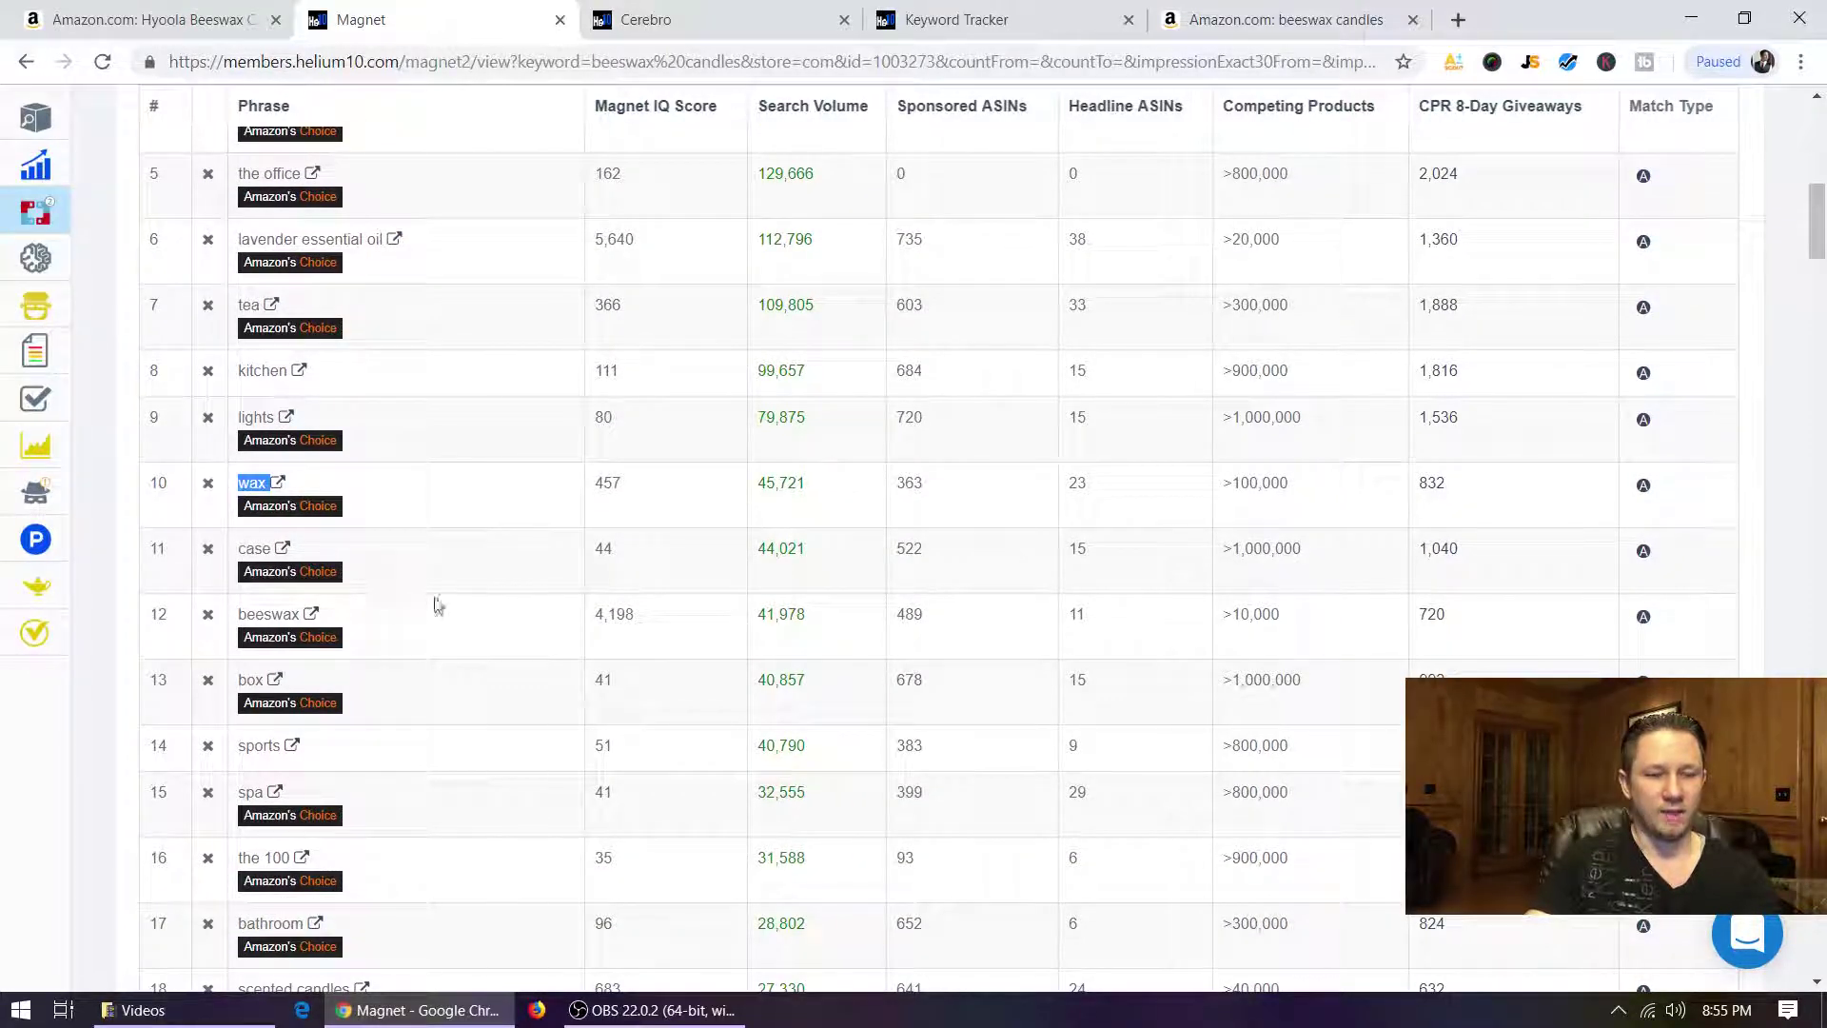
{"action": "left_click_drag", "start_coordinate": [319, 618], "coordinate": [236, 617]}
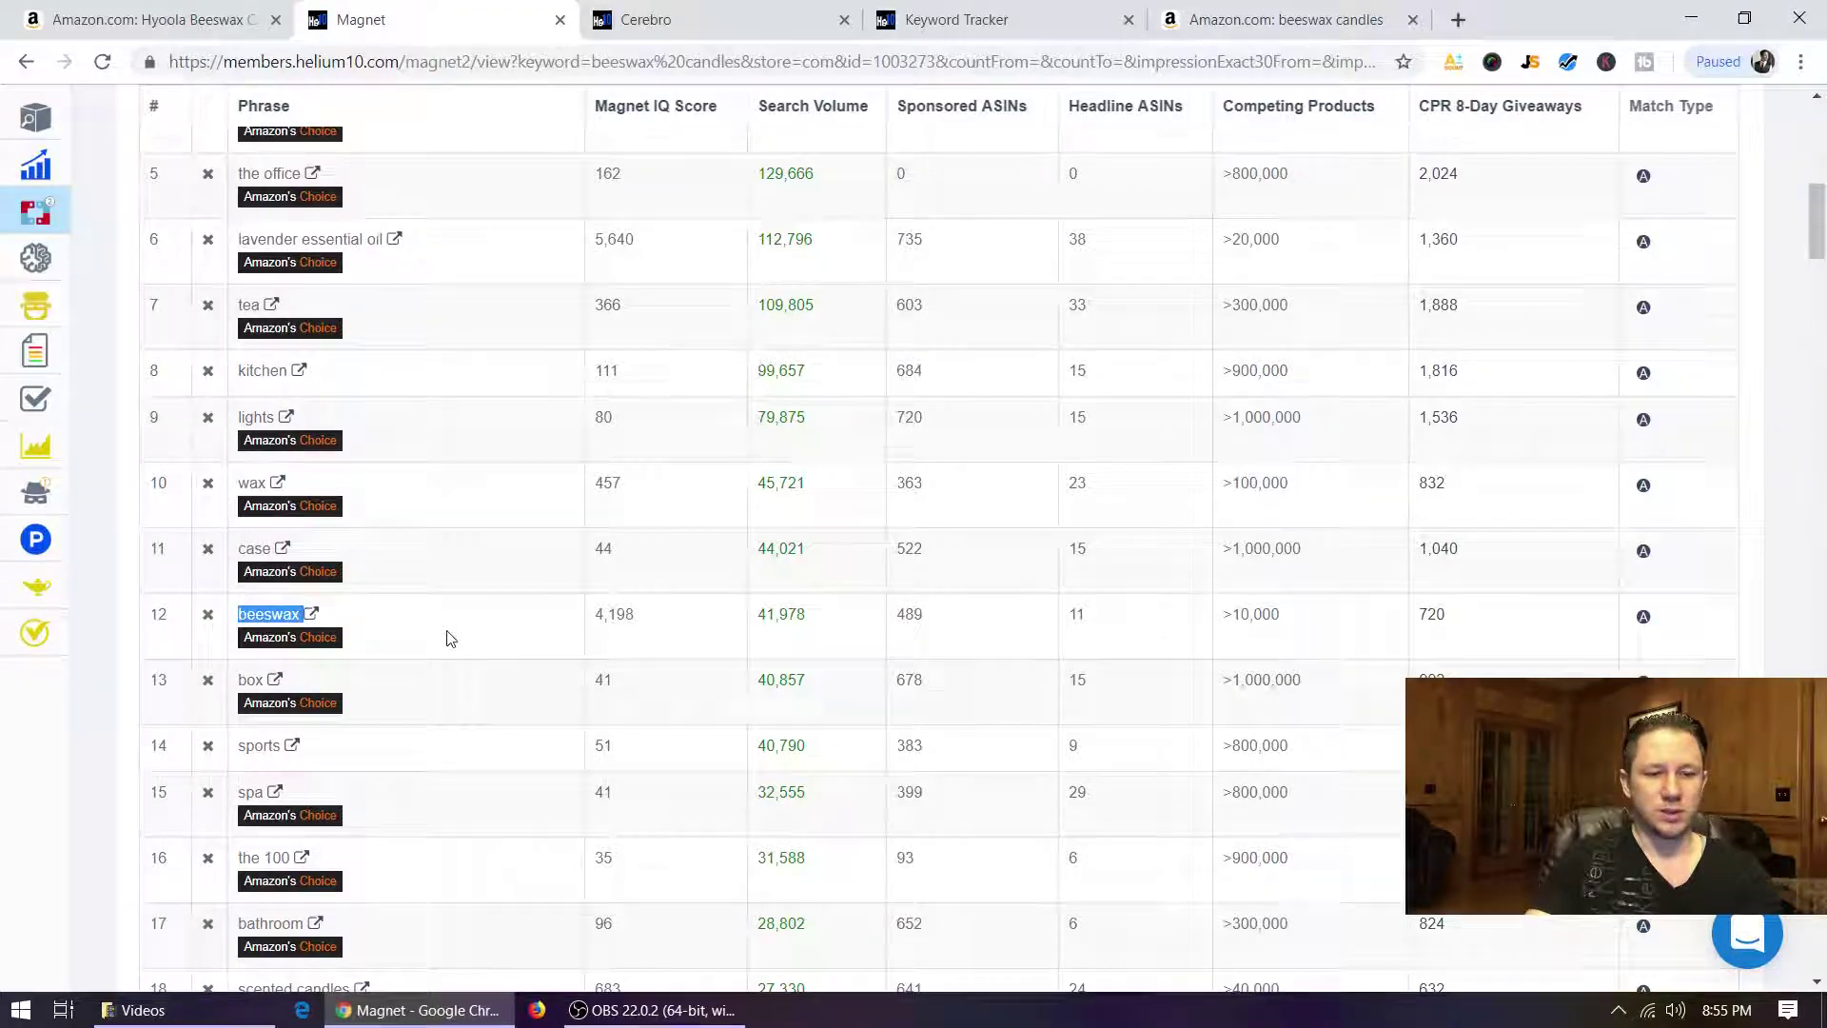
{"action": "scroll", "coordinate": [450, 638], "scroll_direction": "down", "scroll_amount": 2}
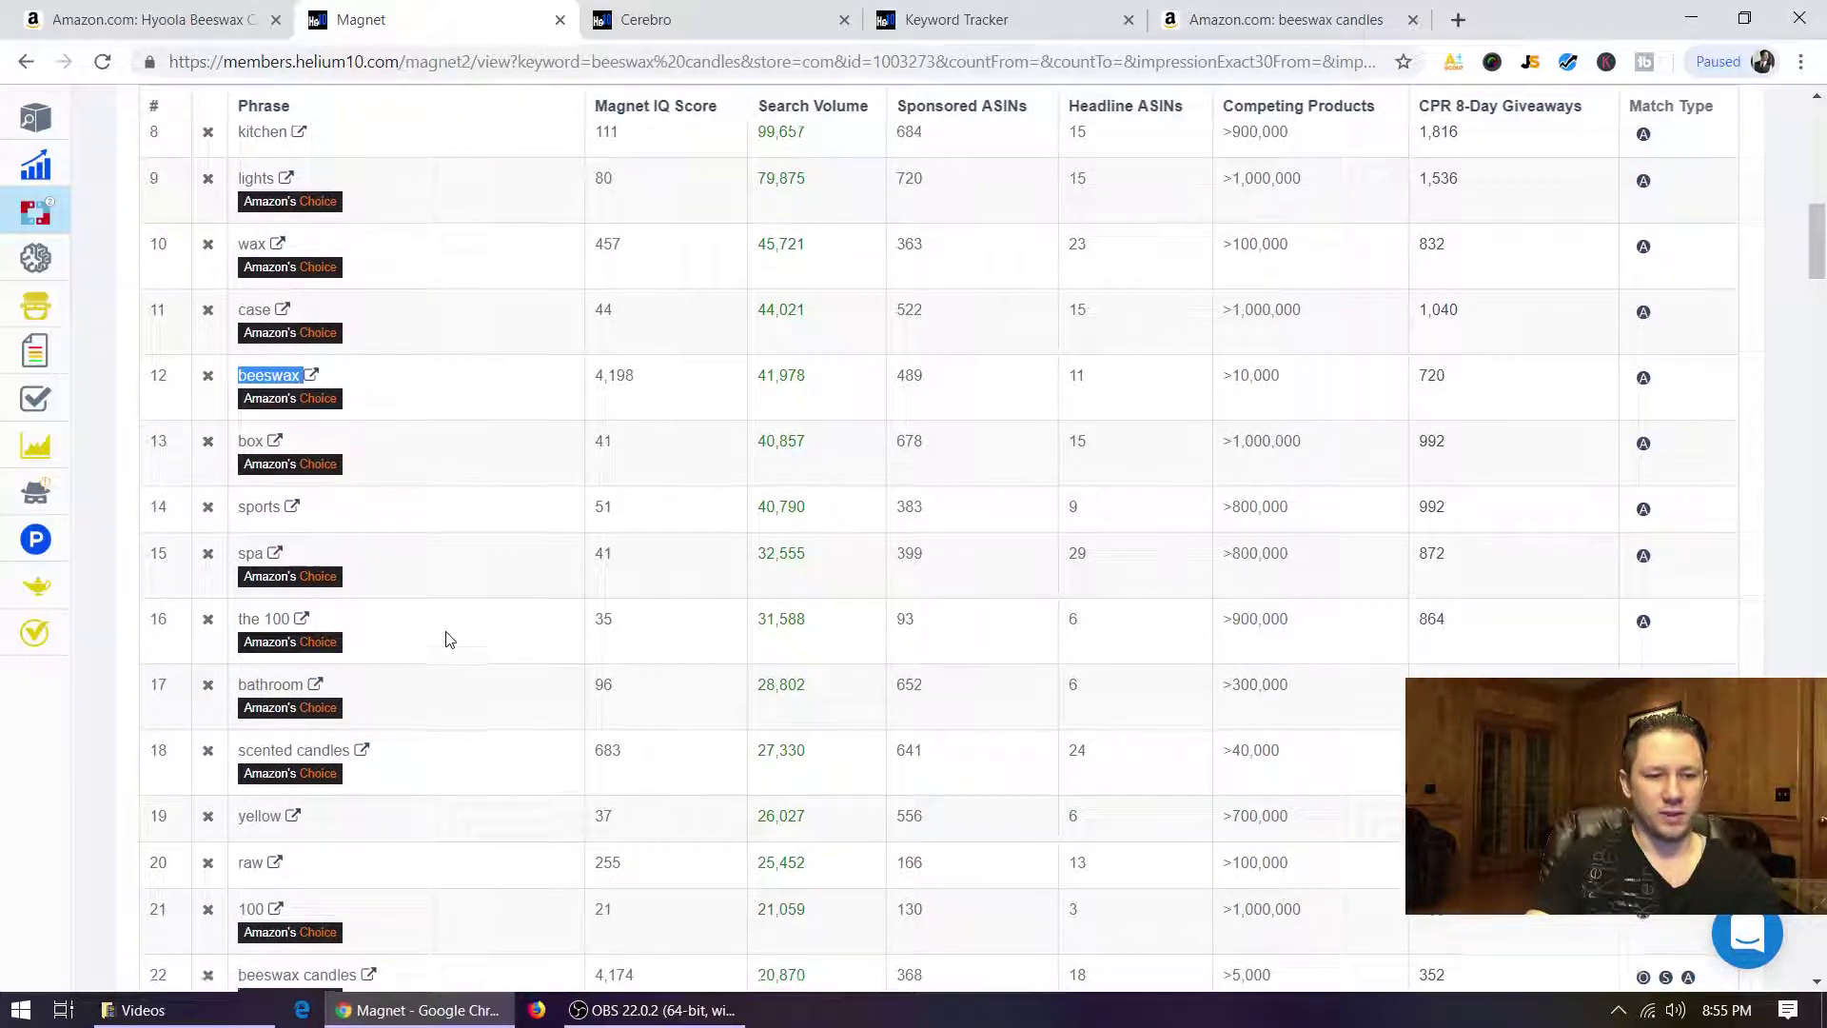
{"action": "scroll", "coordinate": [419, 639], "scroll_direction": "down", "scroll_amount": 1}
{"action": "left_click_drag", "start_coordinate": [233, 633], "coordinate": [324, 631]}
{"action": "scroll", "coordinate": [447, 698], "scroll_direction": "down", "scroll_amount": 1}
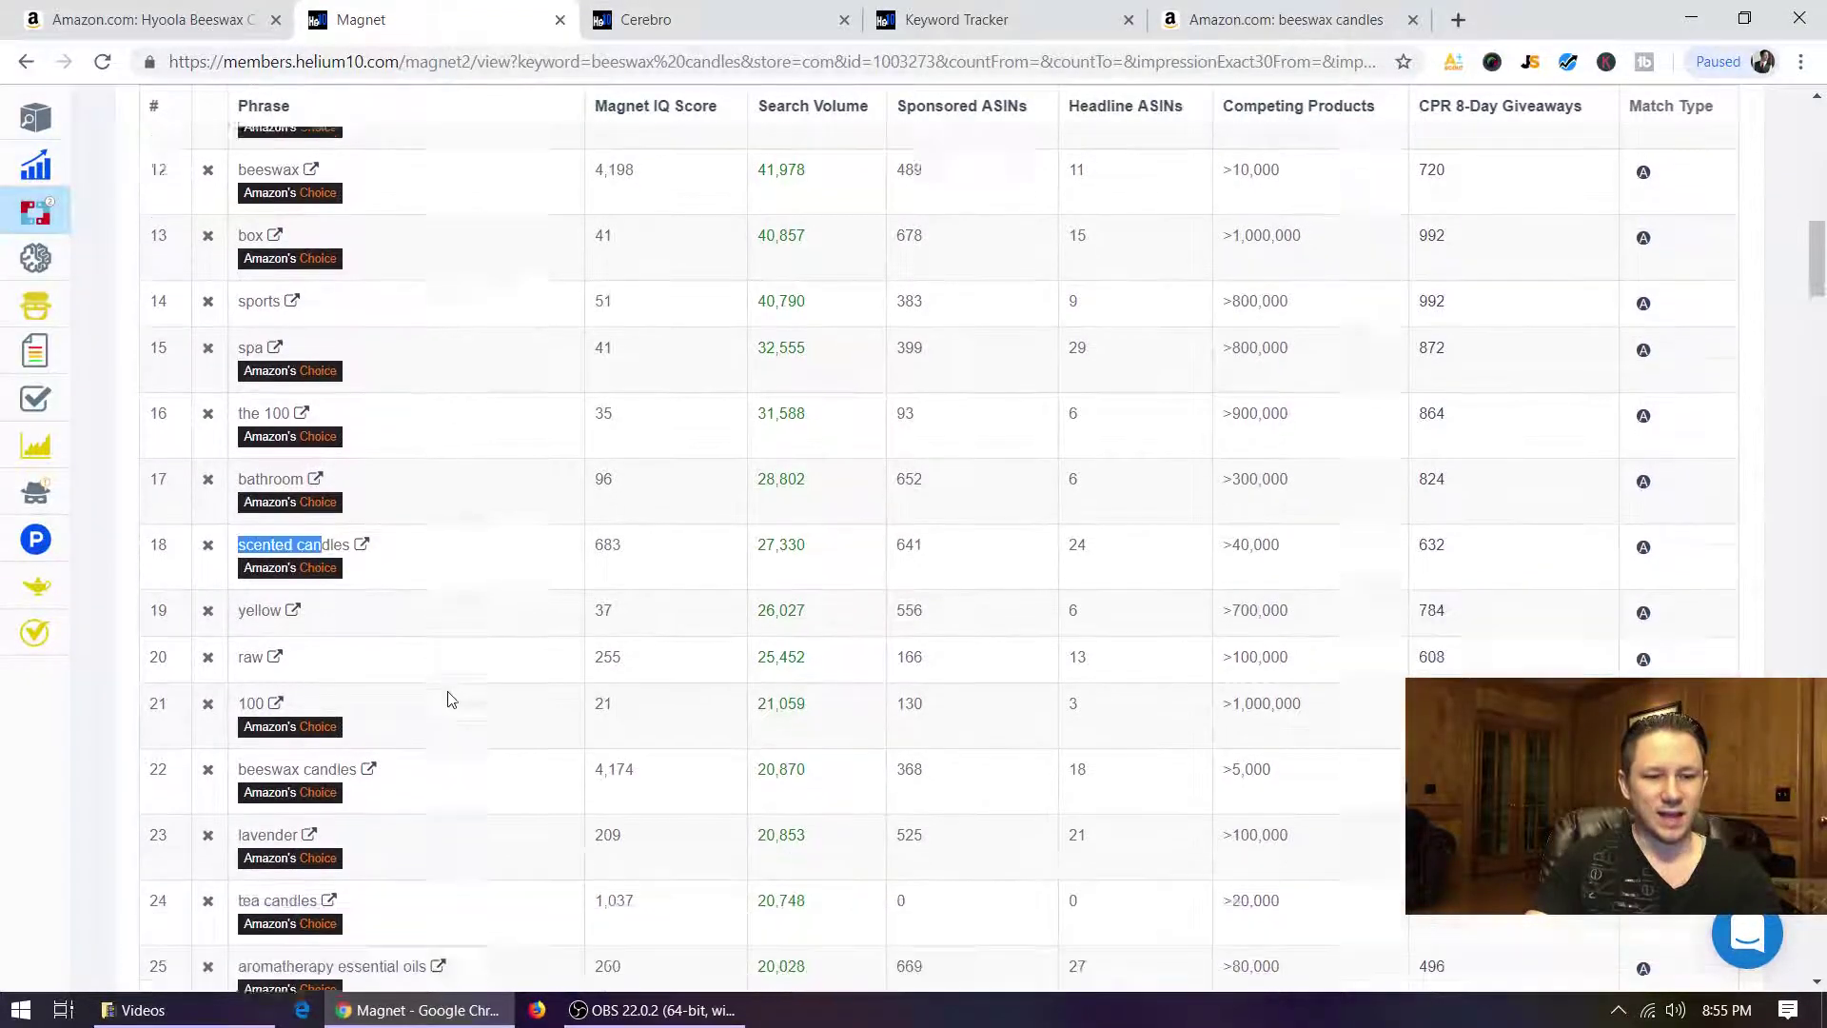
{"action": "left_click_drag", "start_coordinate": [273, 738], "coordinate": [428, 739]}
{"action": "scroll", "coordinate": [429, 738], "scroll_direction": "up", "scroll_amount": 2}
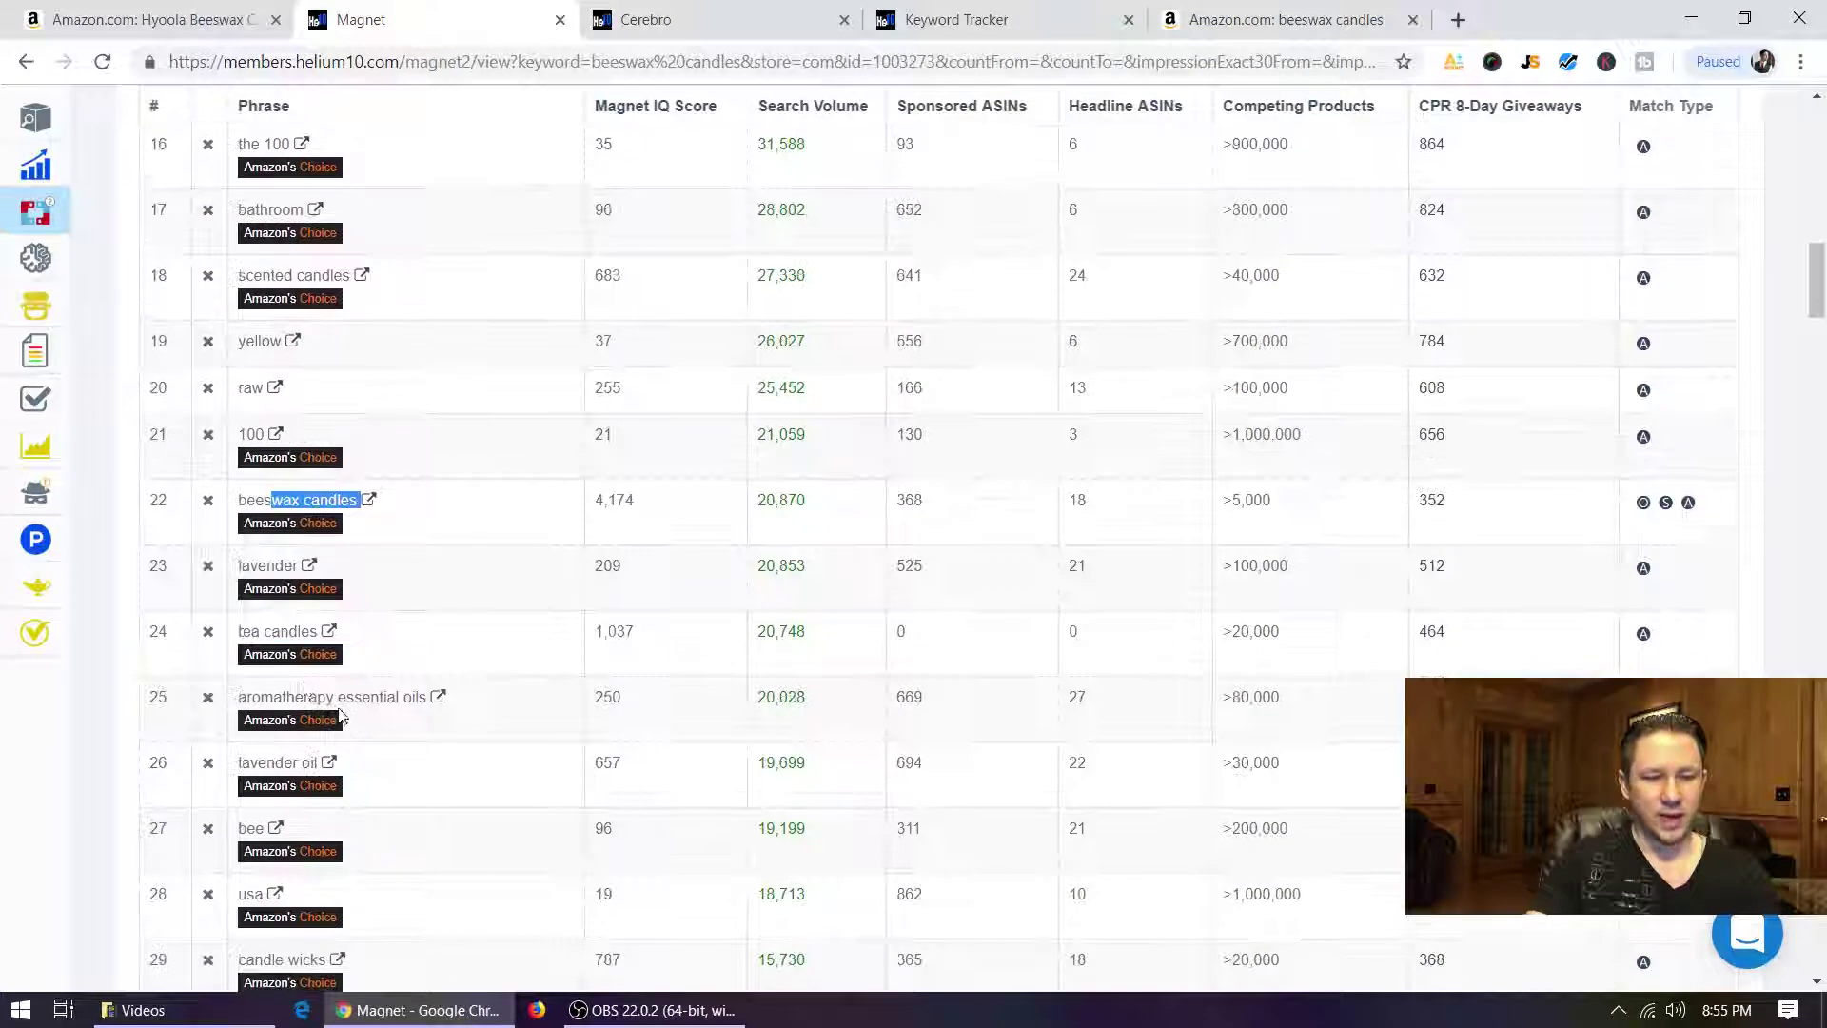
{"action": "left_click_drag", "start_coordinate": [271, 632], "coordinate": [310, 632]}
{"action": "scroll", "coordinate": [360, 734], "scroll_direction": "down", "scroll_amount": 3}
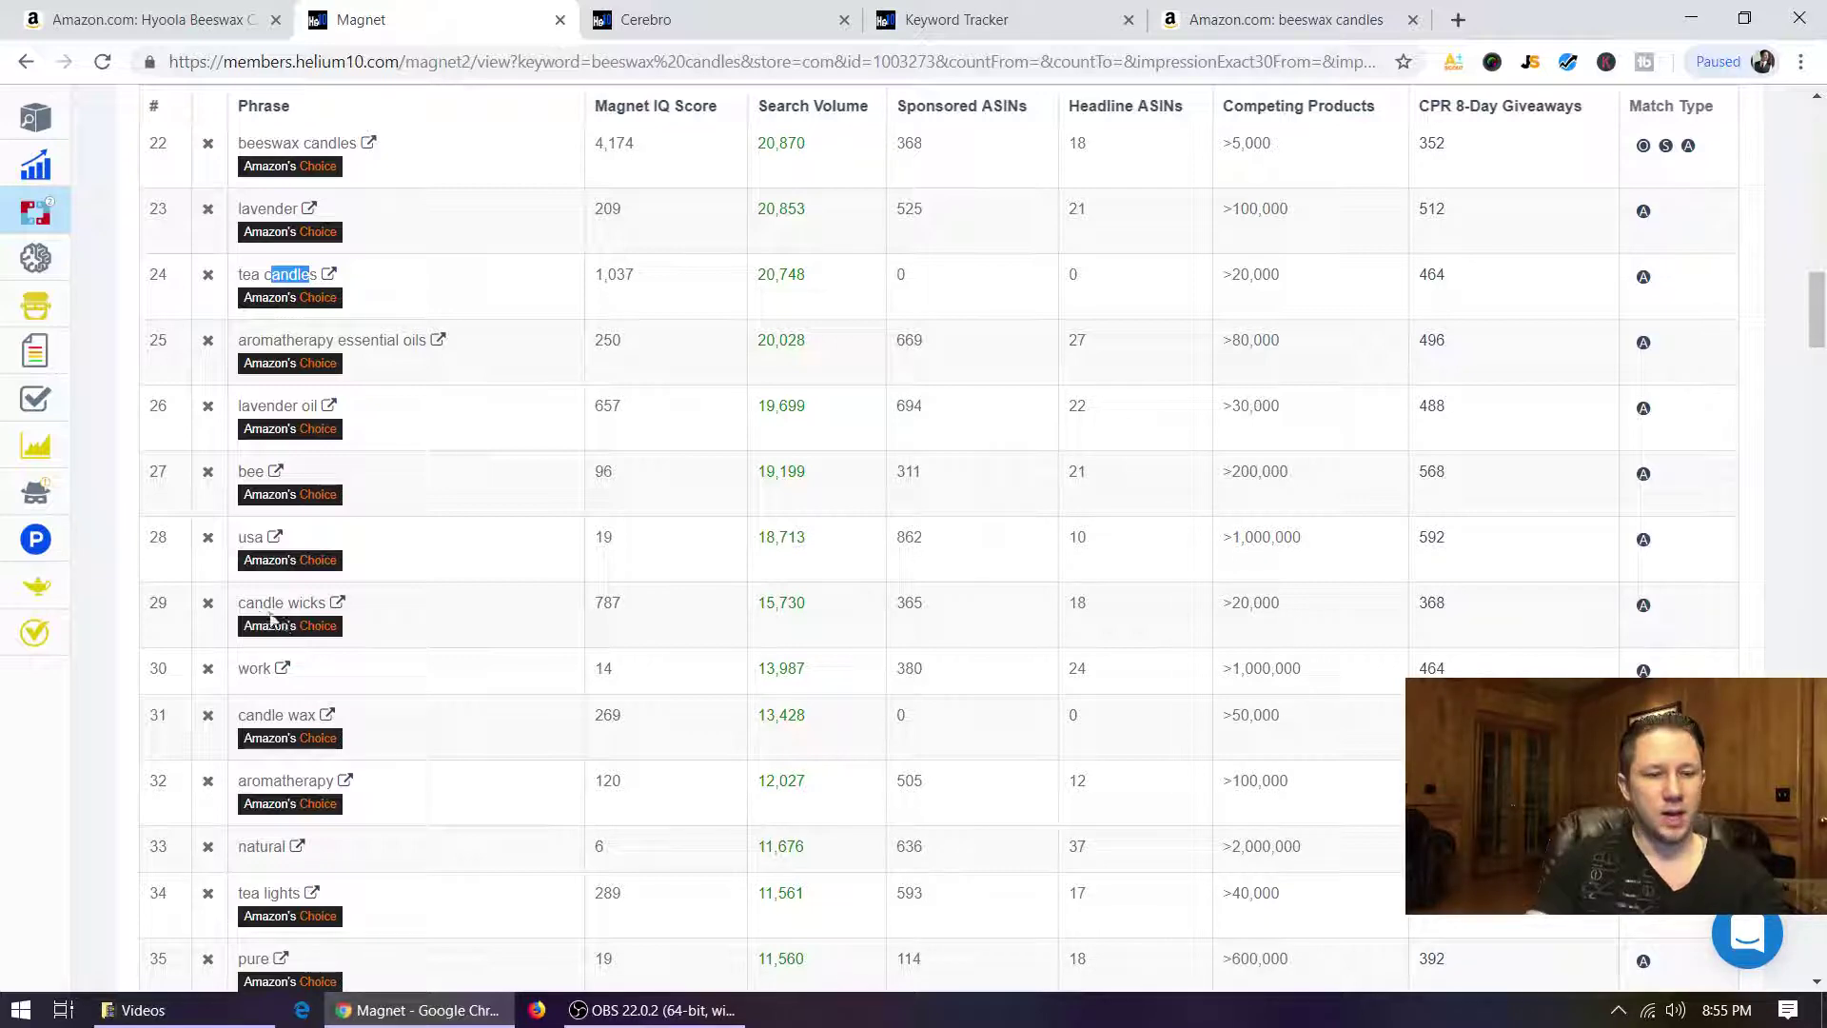
{"action": "left_click", "coordinate": [301, 597]}
{"action": "left_click_drag", "start_coordinate": [254, 603], "coordinate": [333, 609]}
{"action": "scroll", "coordinate": [501, 673], "scroll_direction": "down", "scroll_amount": 2}
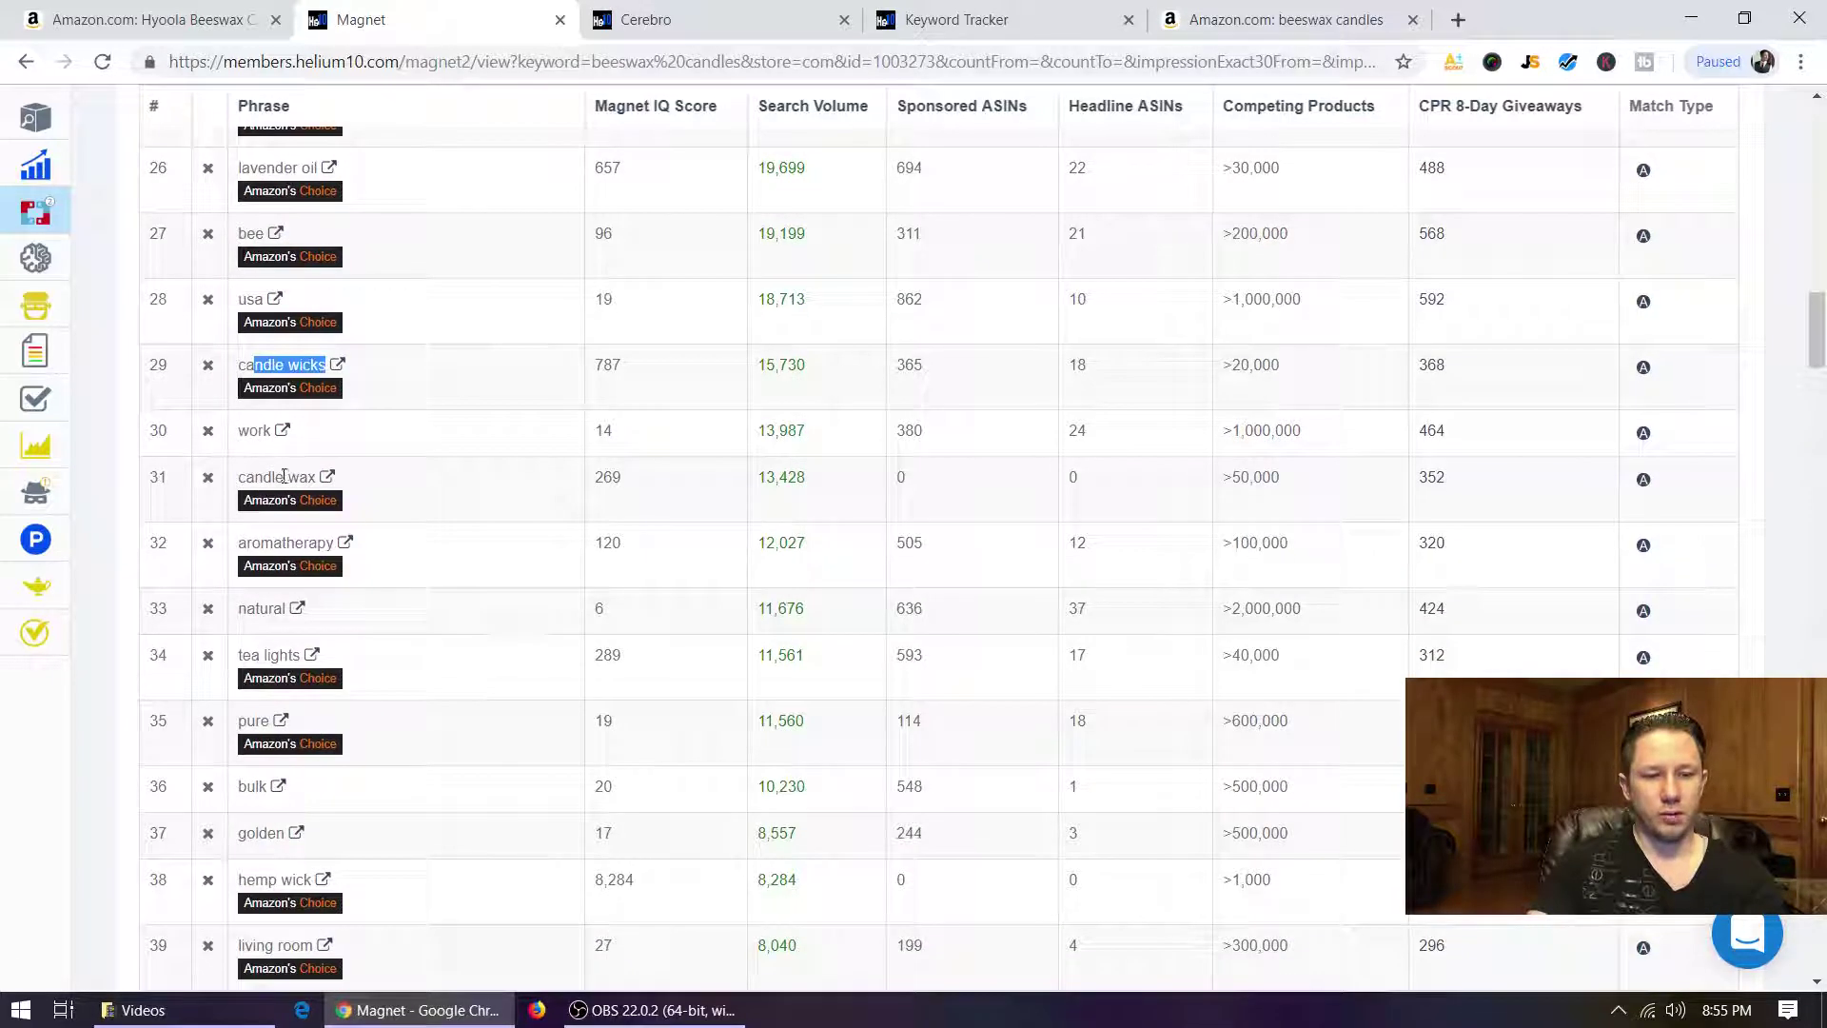
{"action": "left_click_drag", "start_coordinate": [254, 477], "coordinate": [320, 478]}
{"action": "scroll", "coordinate": [523, 572], "scroll_direction": "down", "scroll_amount": 1}
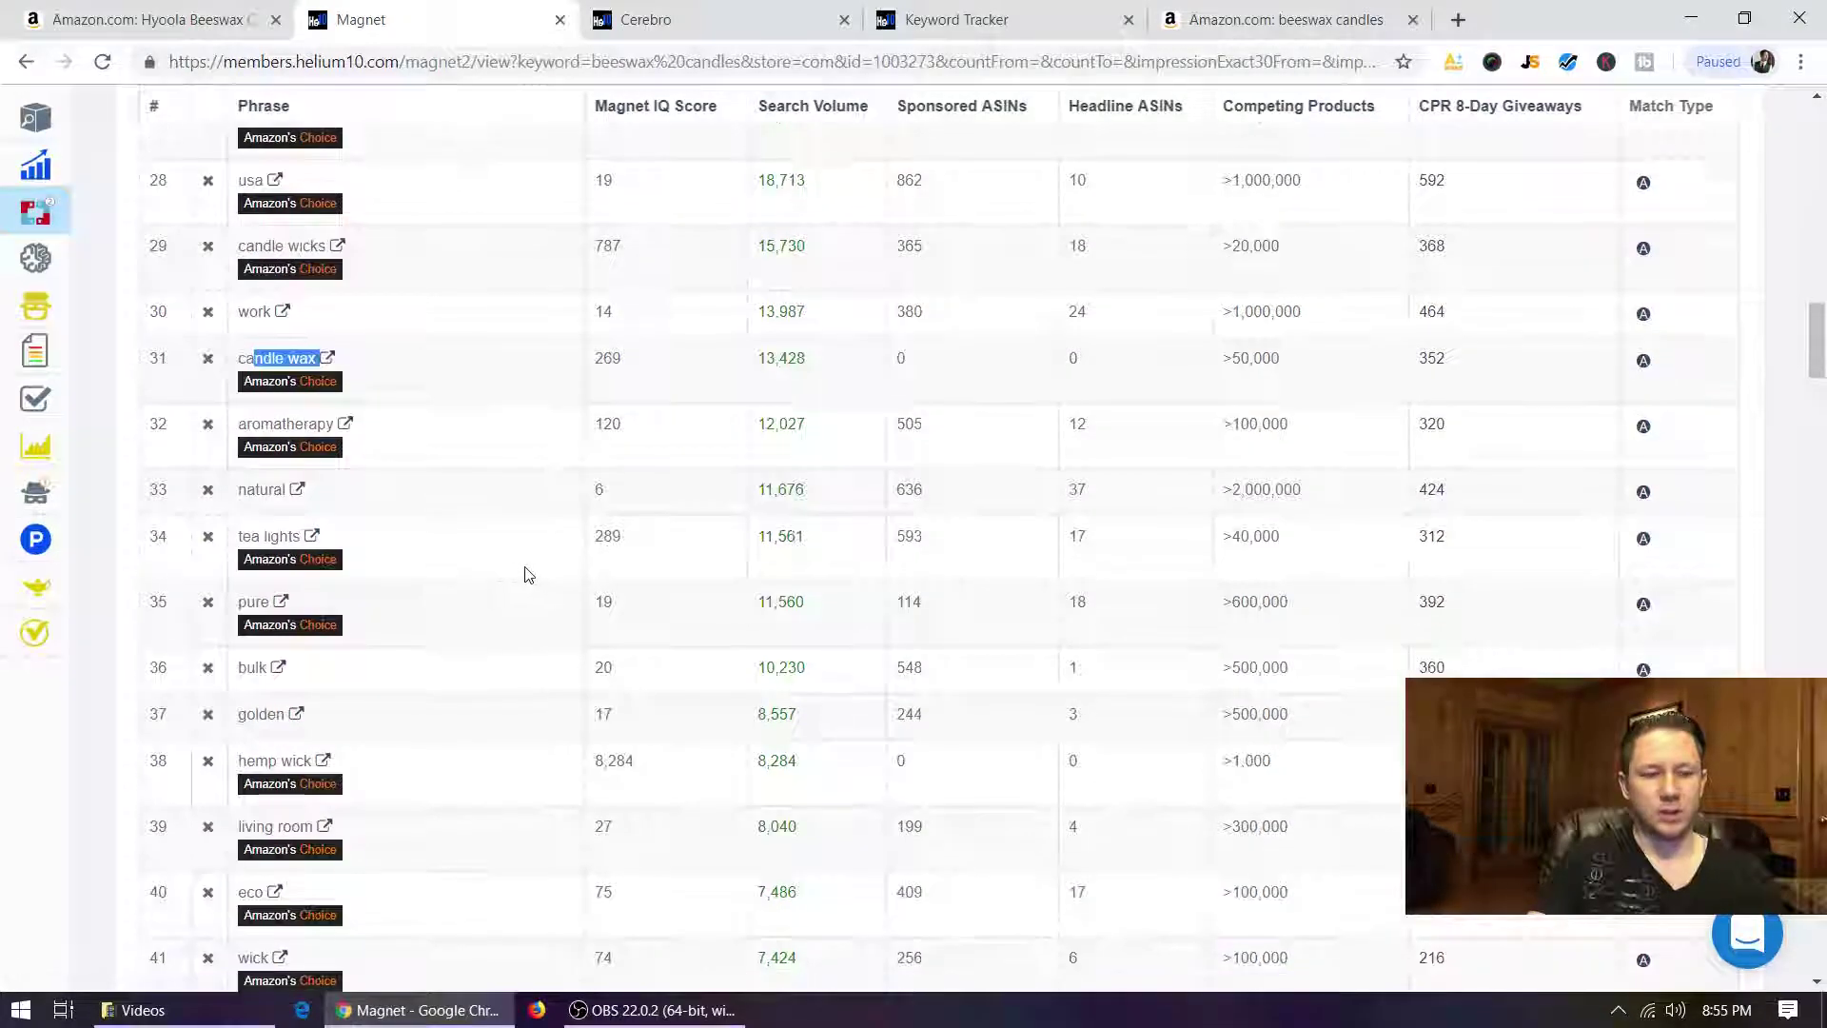
{"action": "left_click_drag", "start_coordinate": [242, 536], "coordinate": [275, 538]}
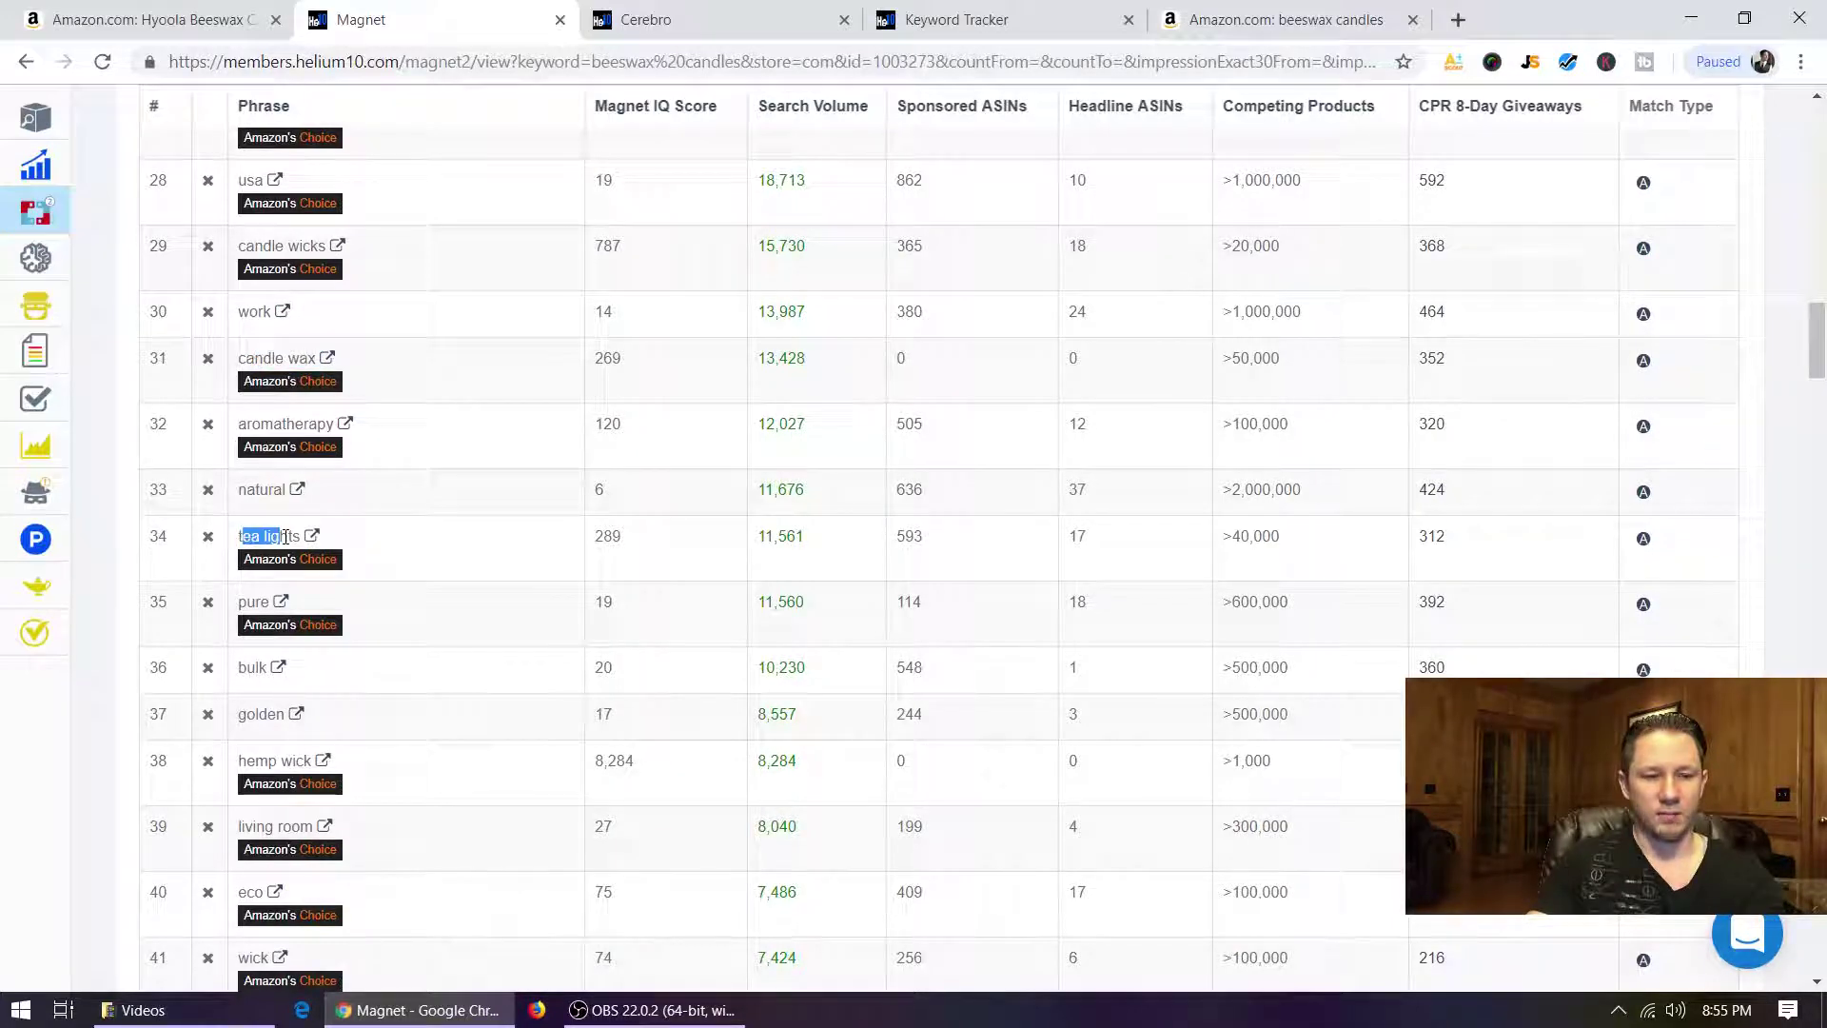
{"action": "scroll", "coordinate": [406, 600], "scroll_direction": "down", "scroll_amount": 1}
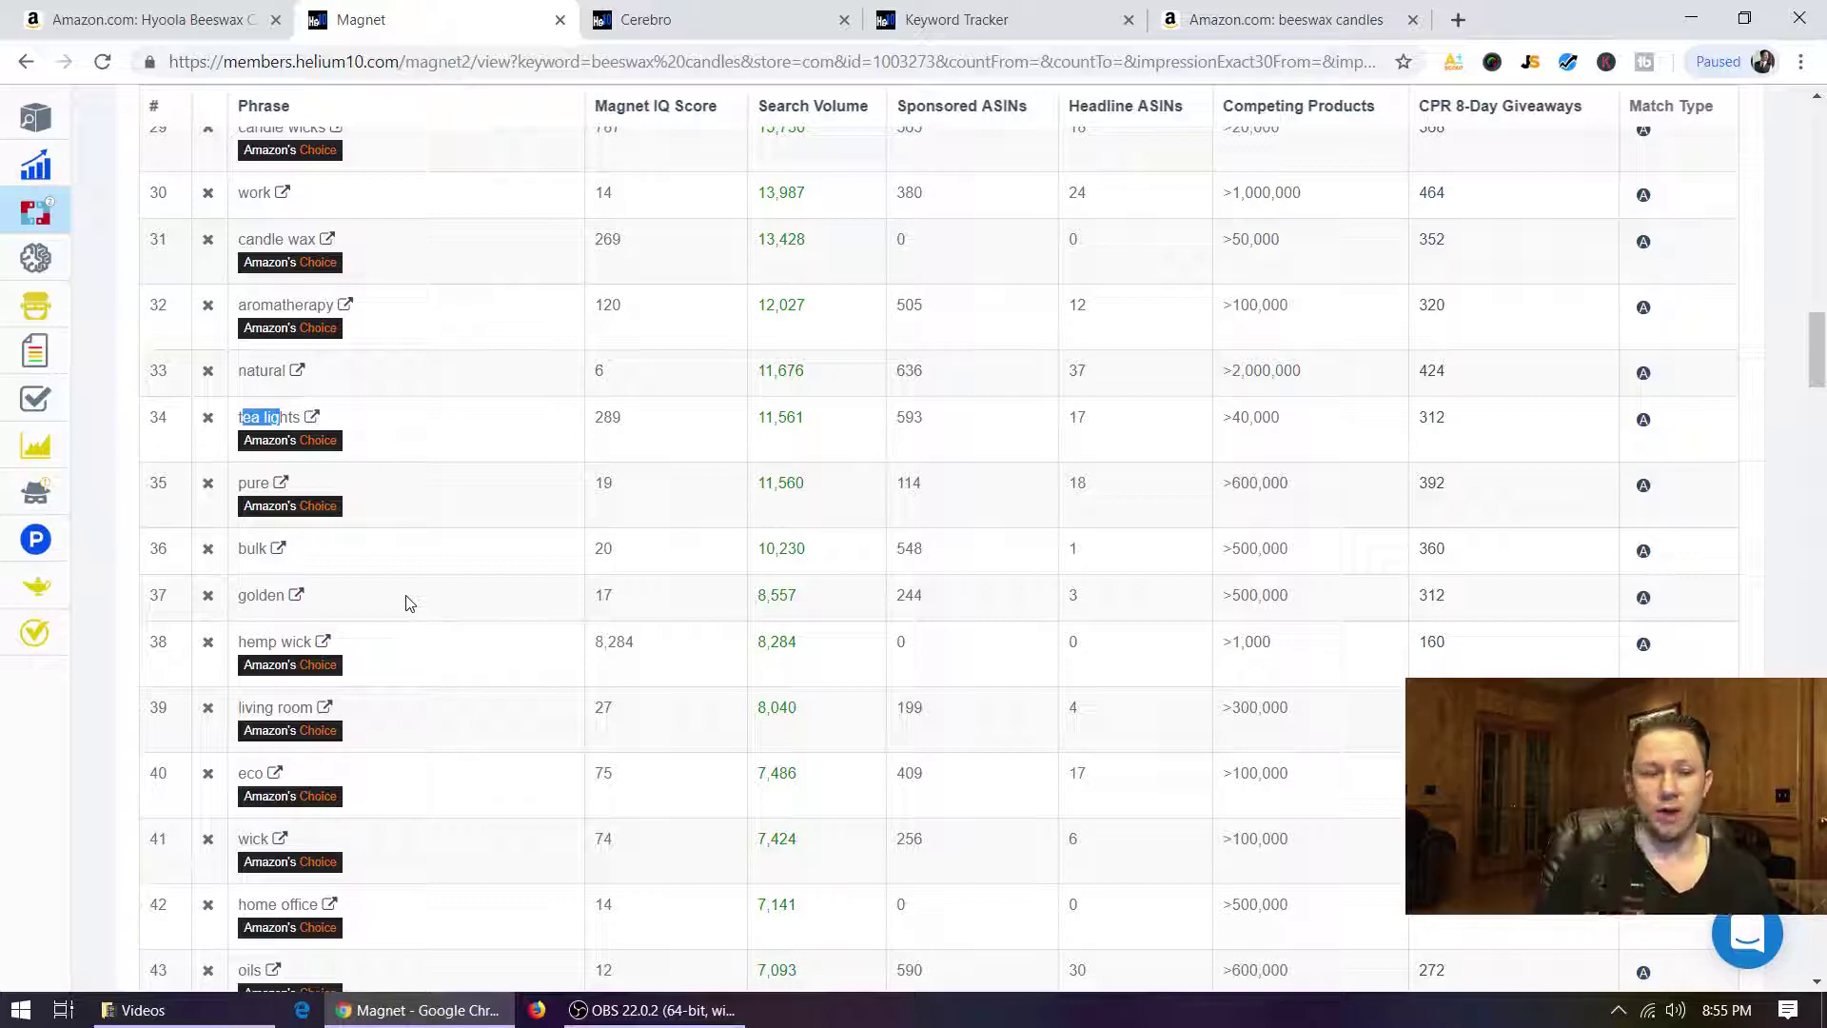
{"action": "scroll", "coordinate": [406, 601], "scroll_direction": "down", "scroll_amount": 4}
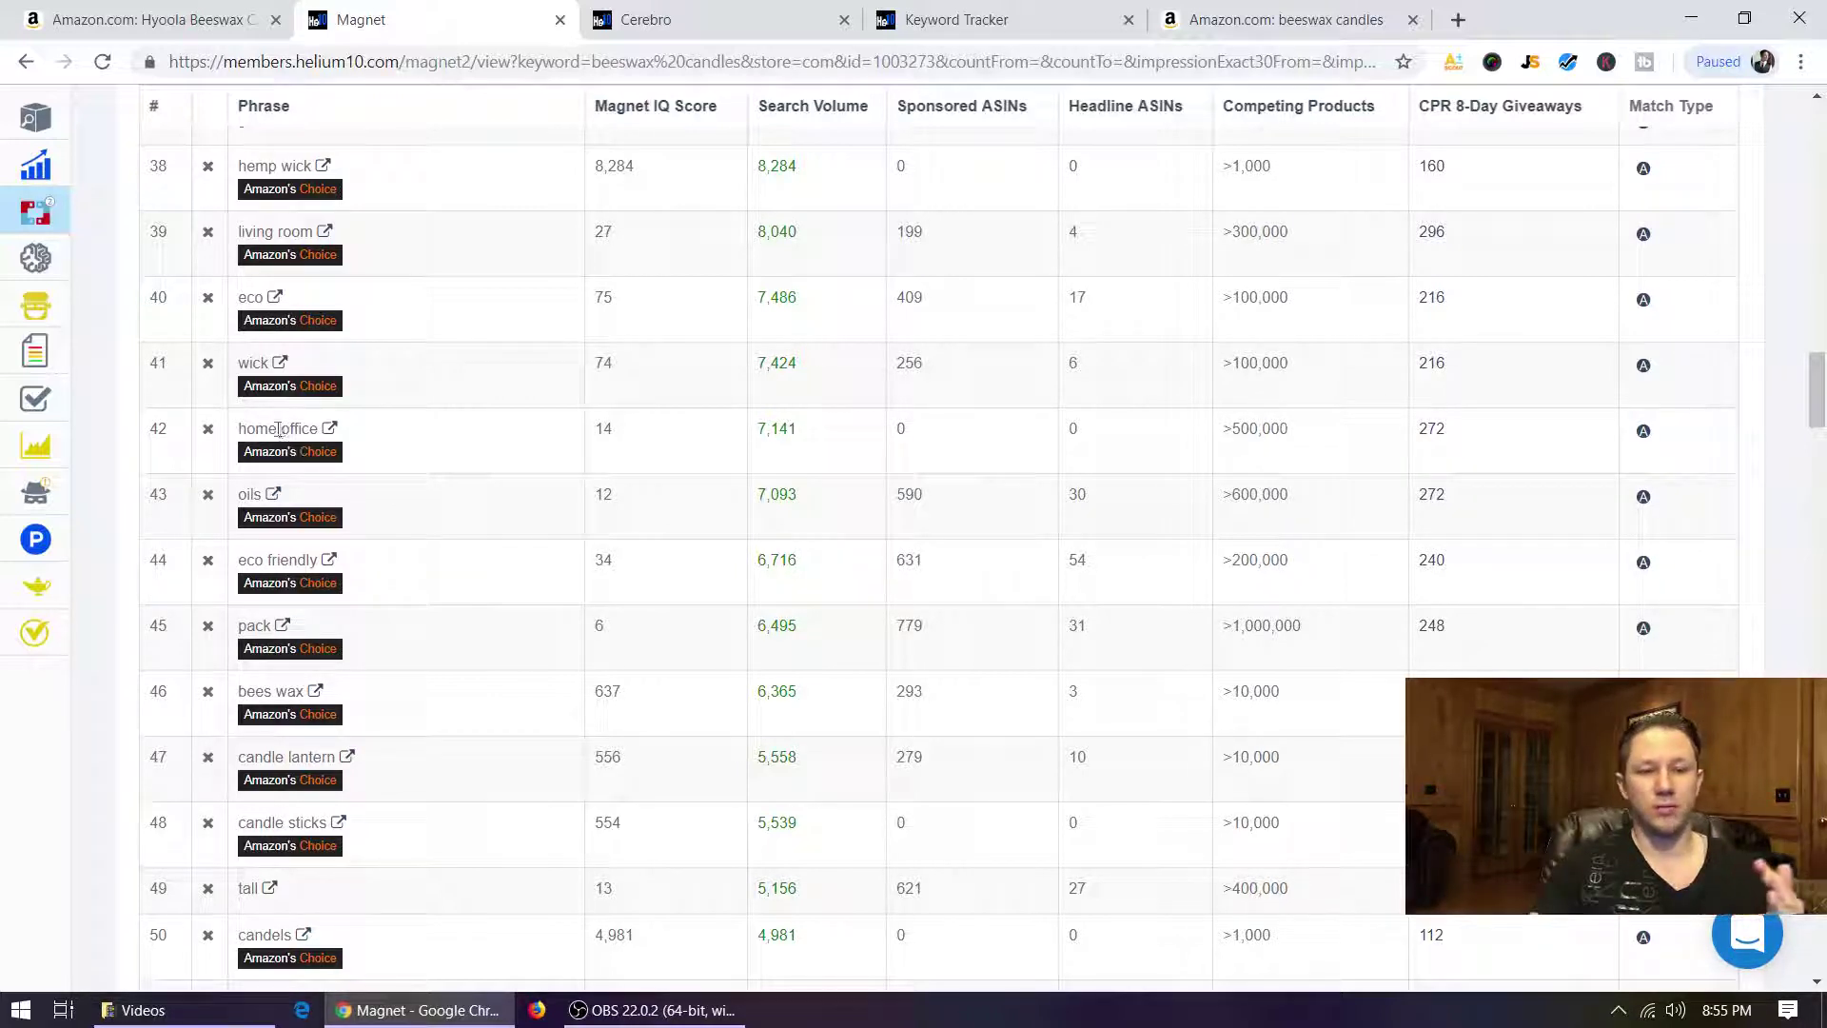
{"action": "left_click_drag", "start_coordinate": [246, 430], "coordinate": [268, 431]}
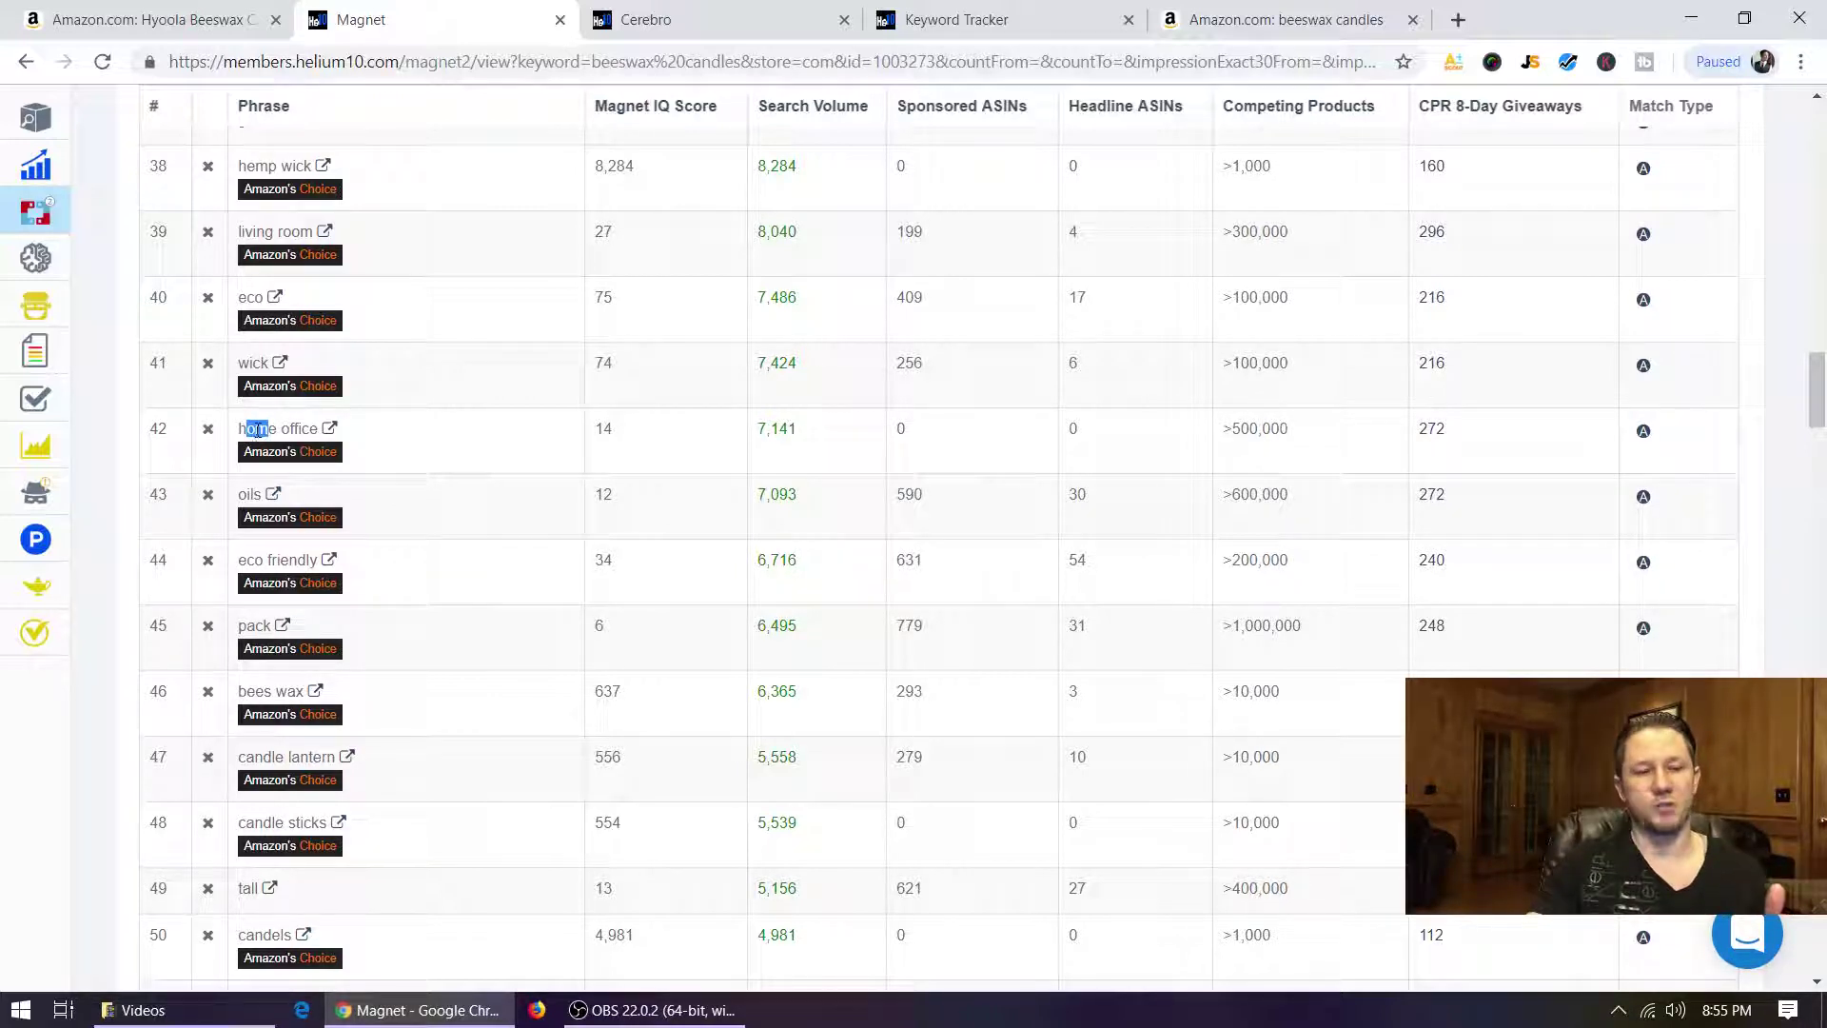
{"action": "left_click", "coordinate": [257, 430]}
{"action": "scroll", "coordinate": [584, 619], "scroll_direction": "down", "scroll_amount": 2}
{"action": "scroll", "coordinate": [584, 618], "scroll_direction": "down", "scroll_amount": 15}
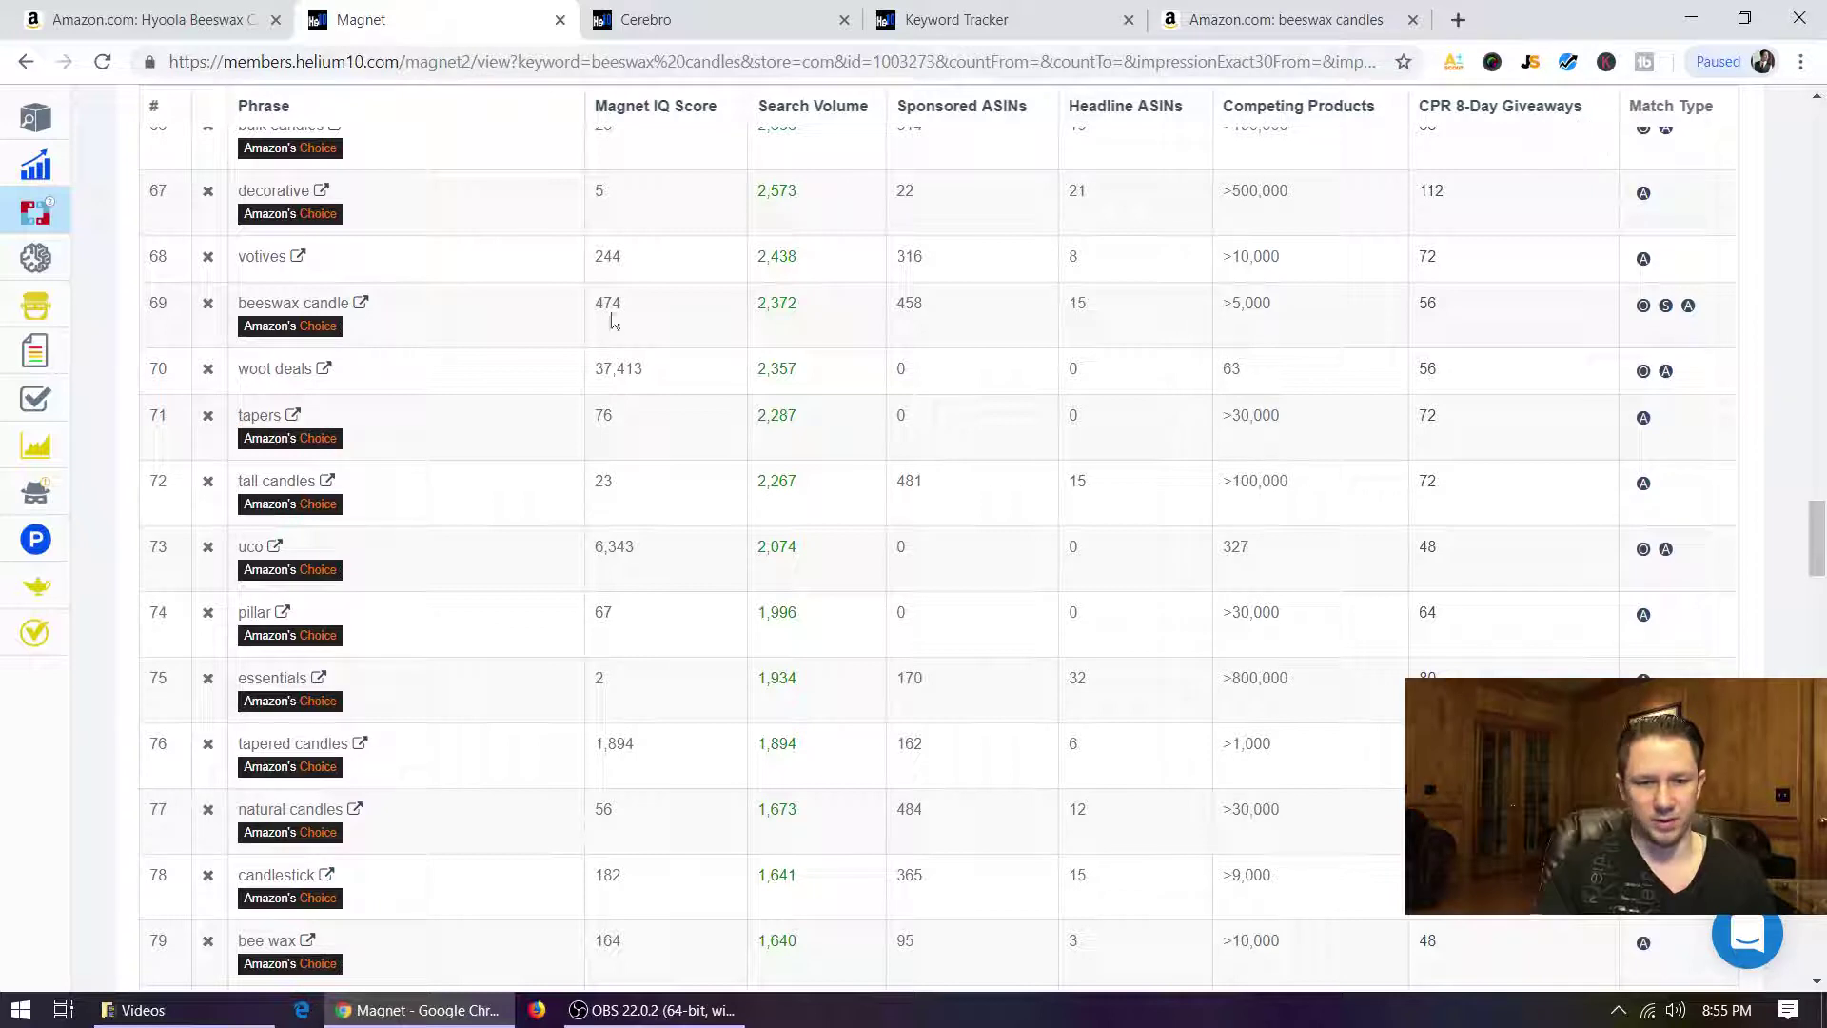
{"action": "left_click_drag", "start_coordinate": [240, 809], "coordinate": [343, 809]}
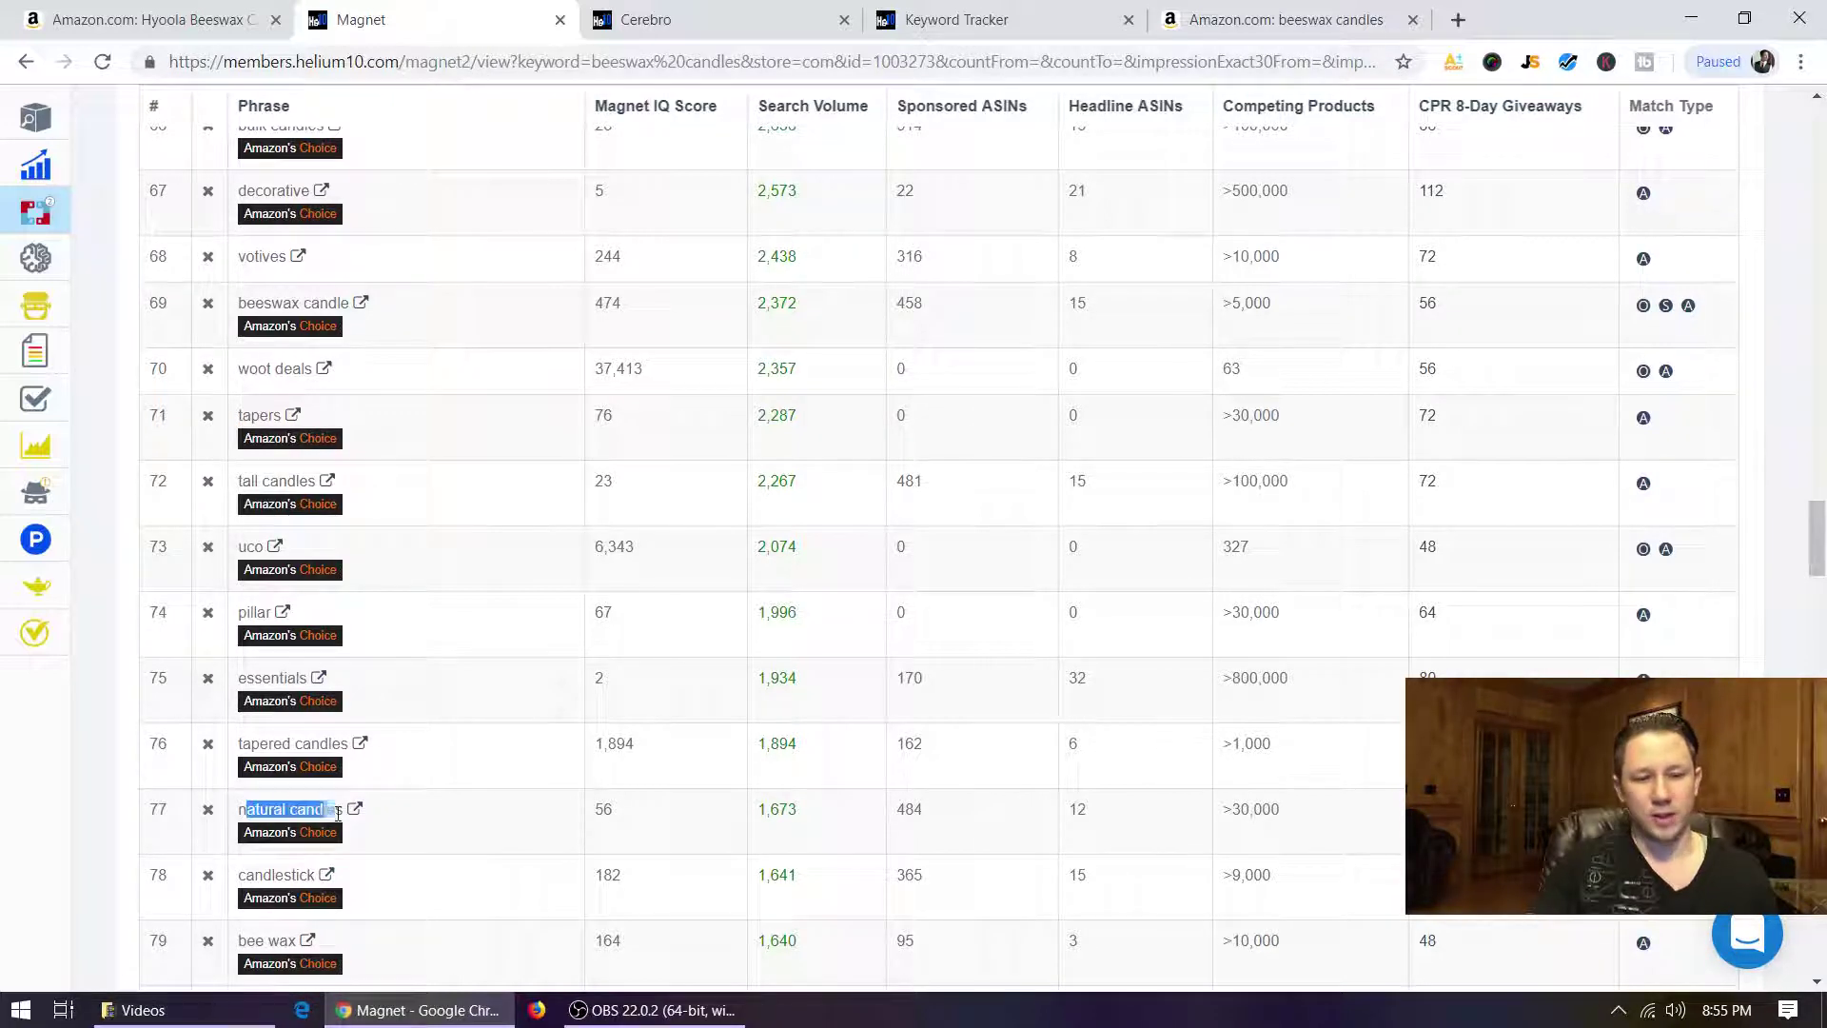
{"action": "left_click", "coordinate": [285, 810]}
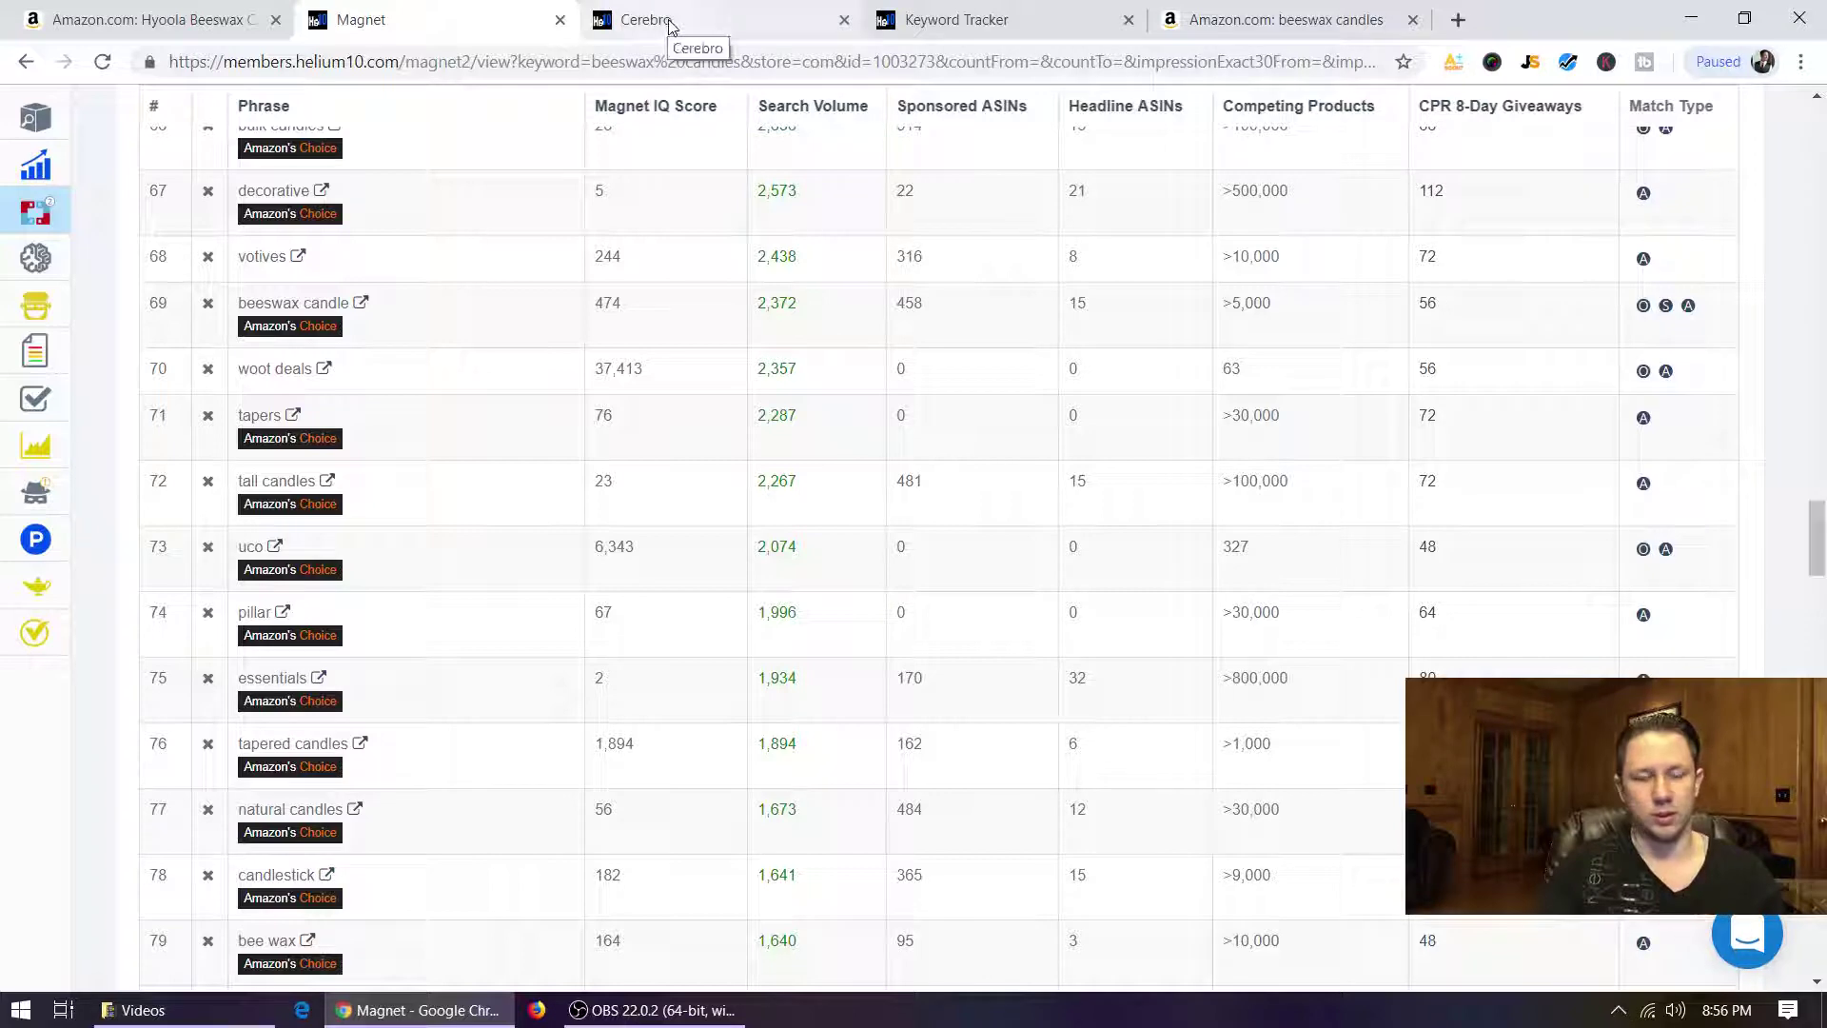
Step: Scroll further down the Magnet keyword table, then bring up the Cerebro reverse-ASIN results
{"action": "scroll", "coordinate": [428, 463], "scroll_direction": "down", "scroll_amount": 9}
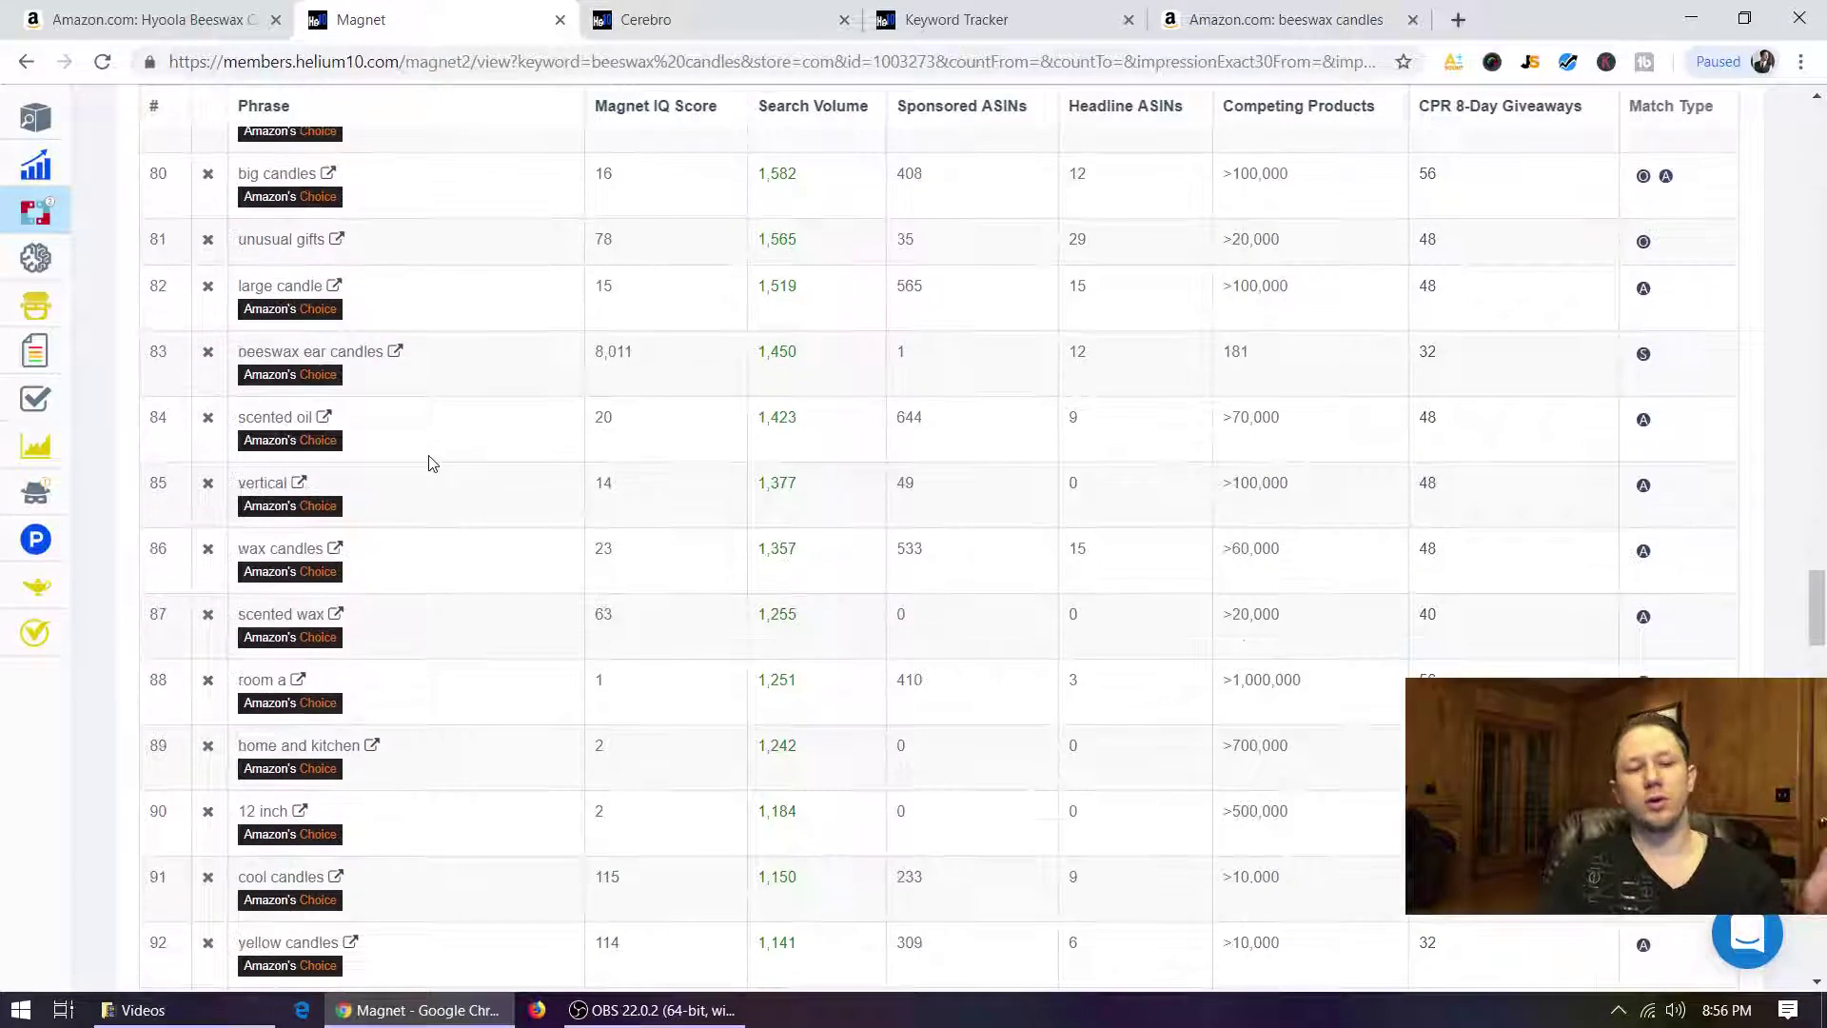
{"action": "scroll", "coordinate": [428, 464], "scroll_direction": "down", "scroll_amount": 9}
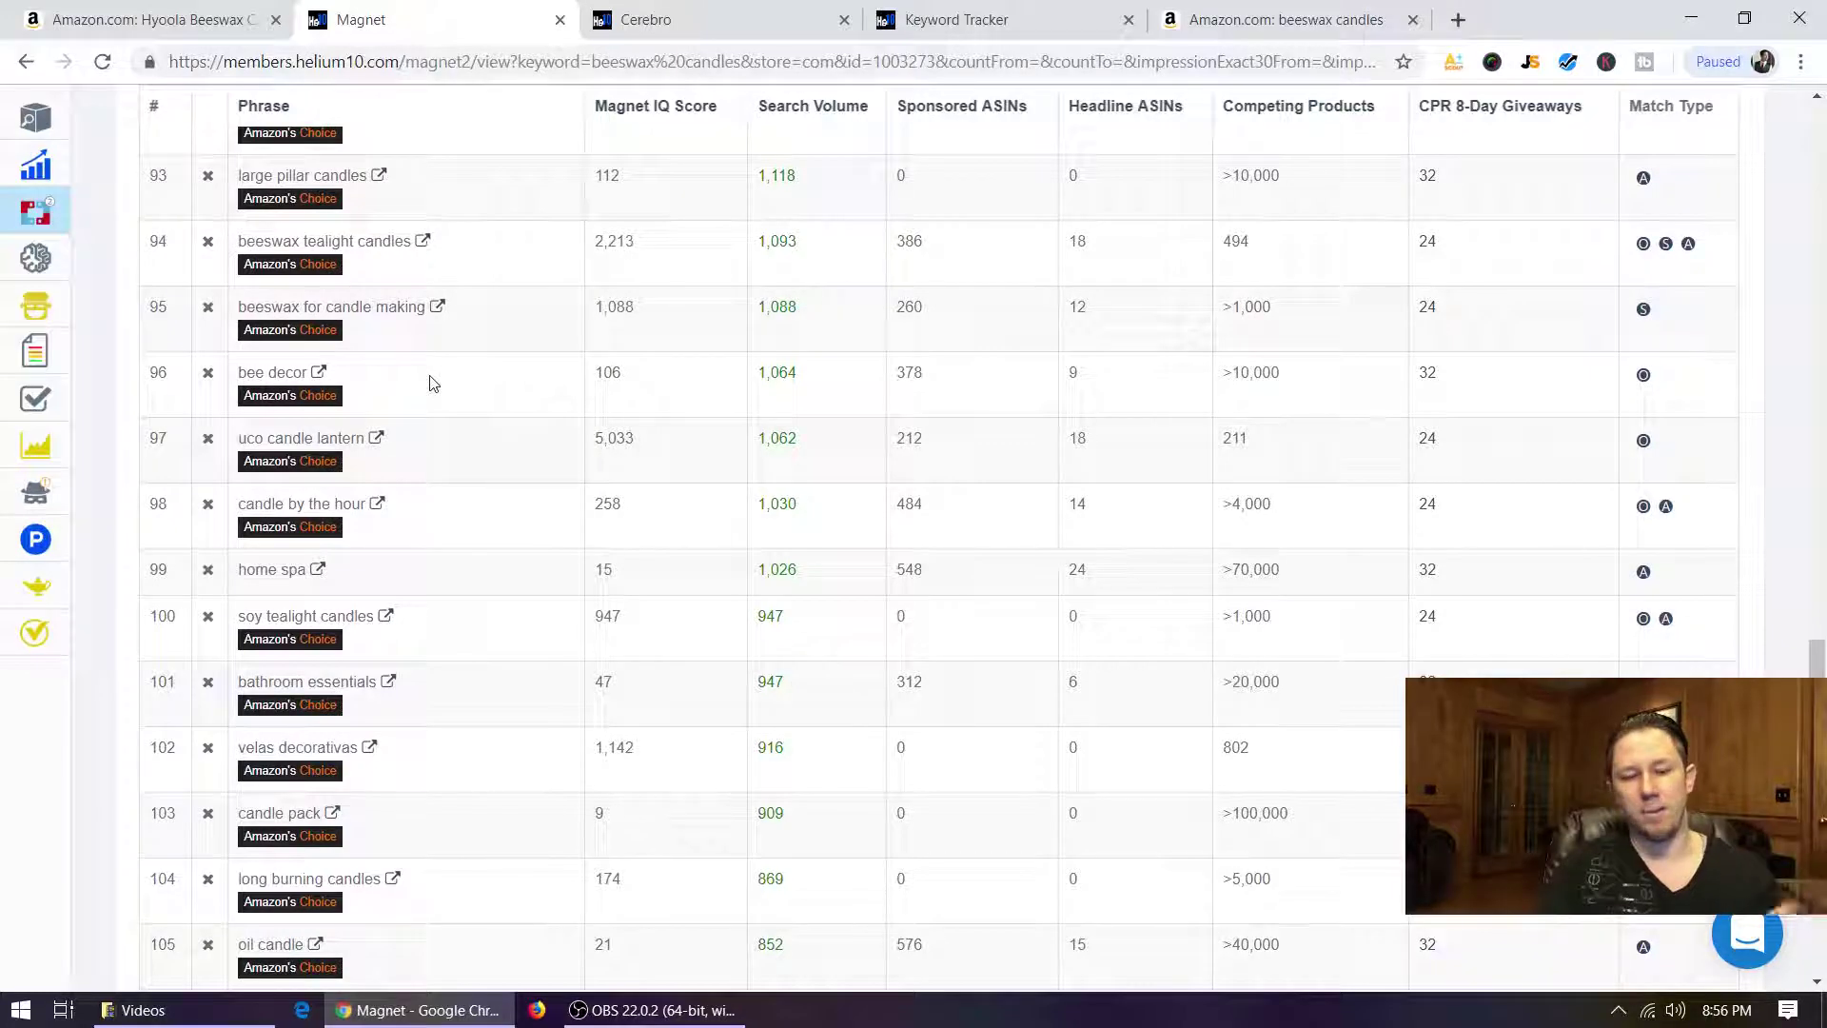
{"action": "left_click", "coordinate": [672, 26]}
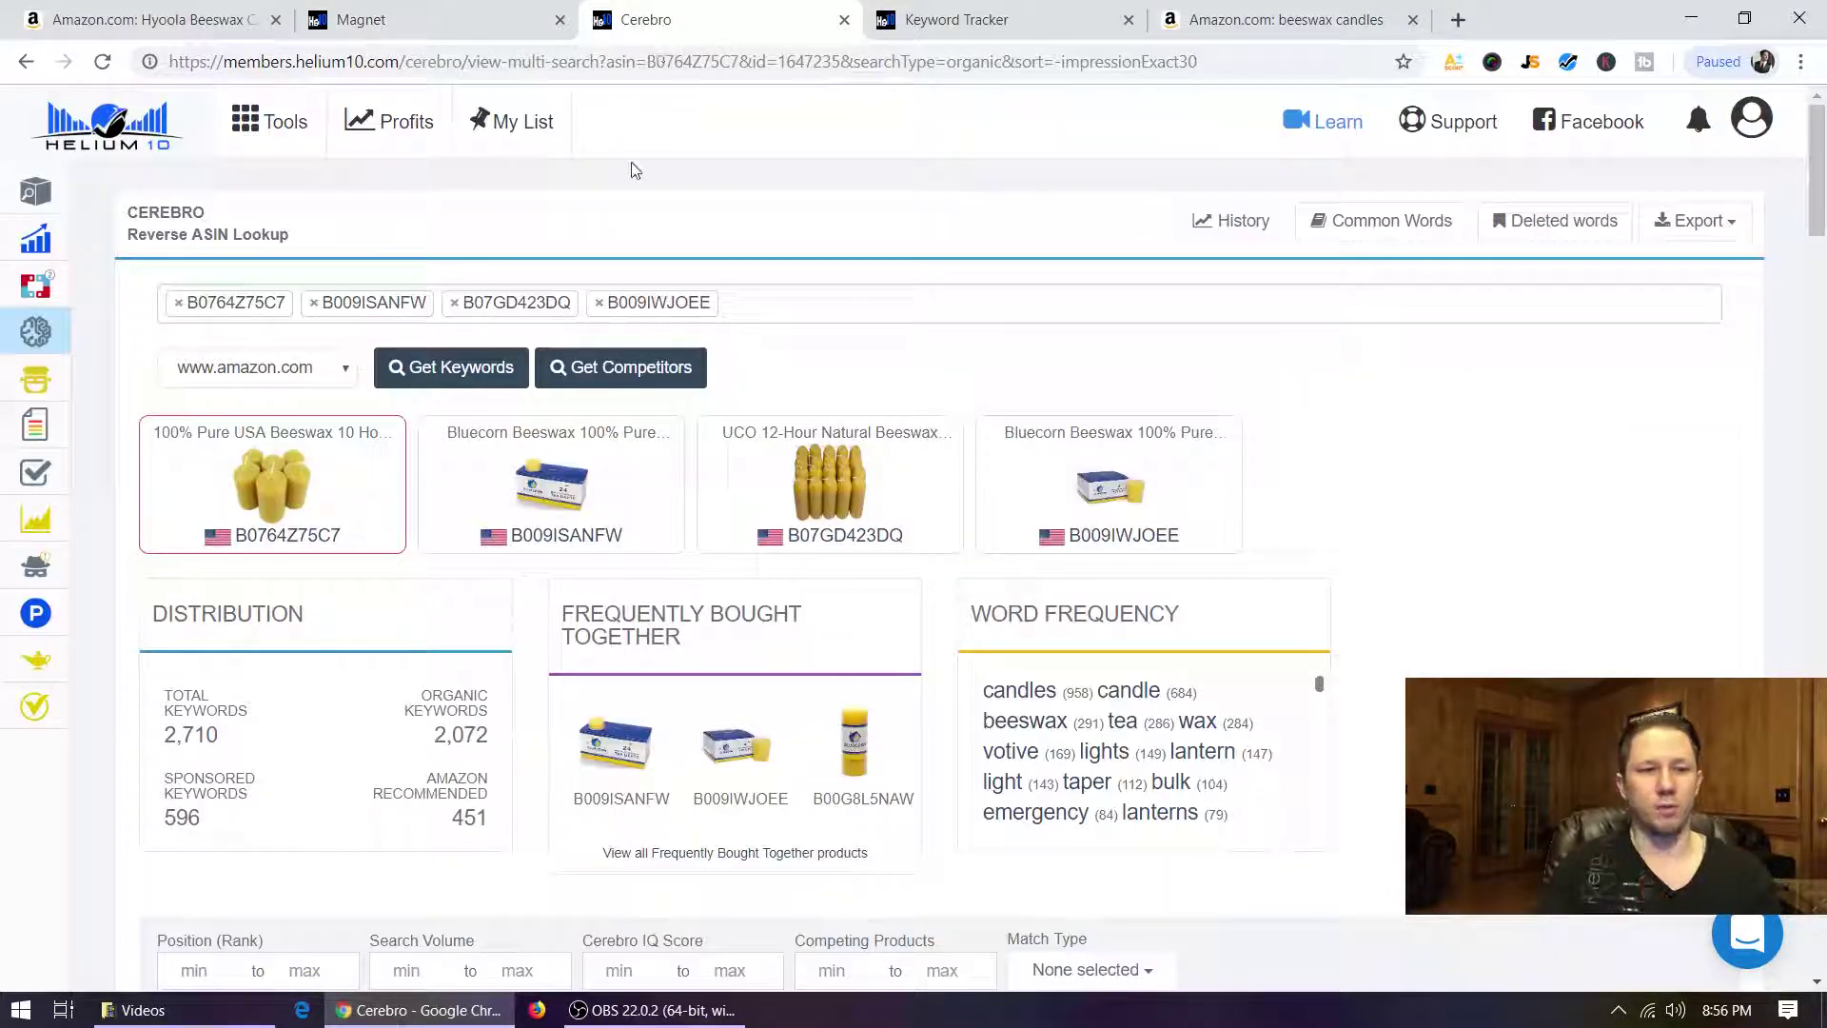
Step: Compare the Amazon product page, Magnet results and Cerebro results side by side
{"action": "mouse_move", "coordinate": [15, 351]}
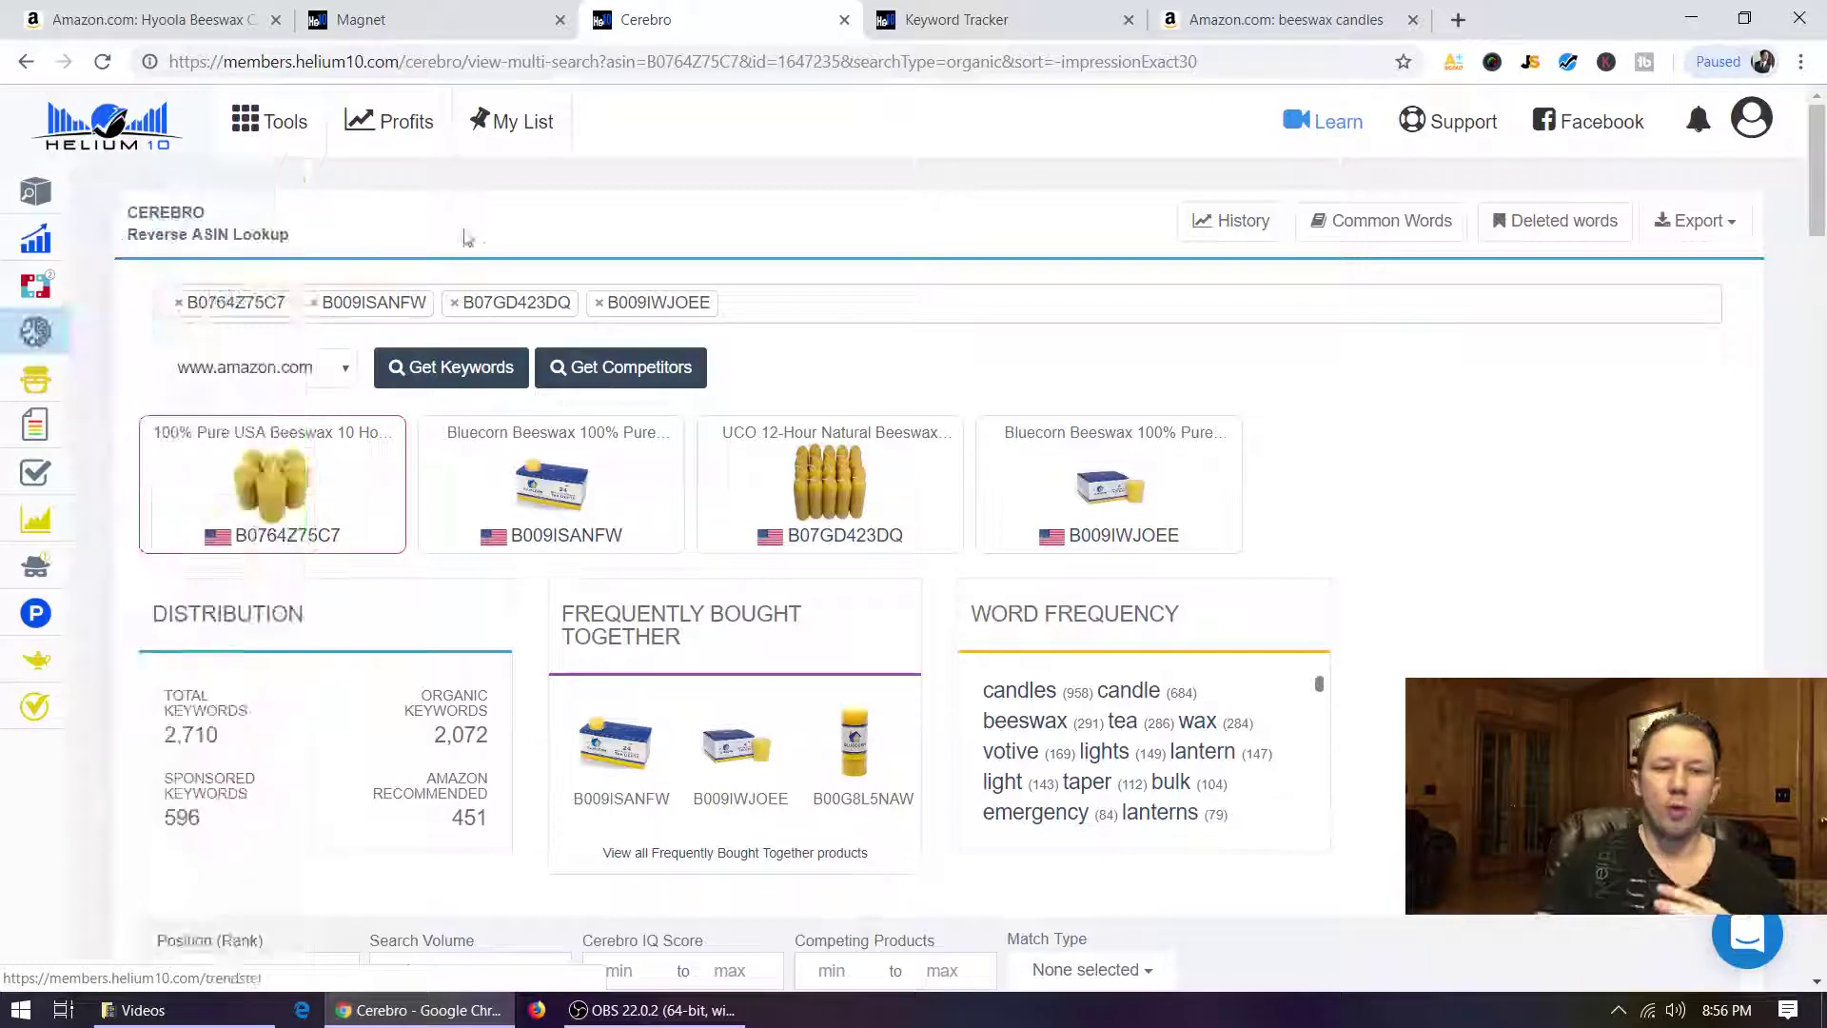
{"action": "left_click", "coordinate": [152, 19]}
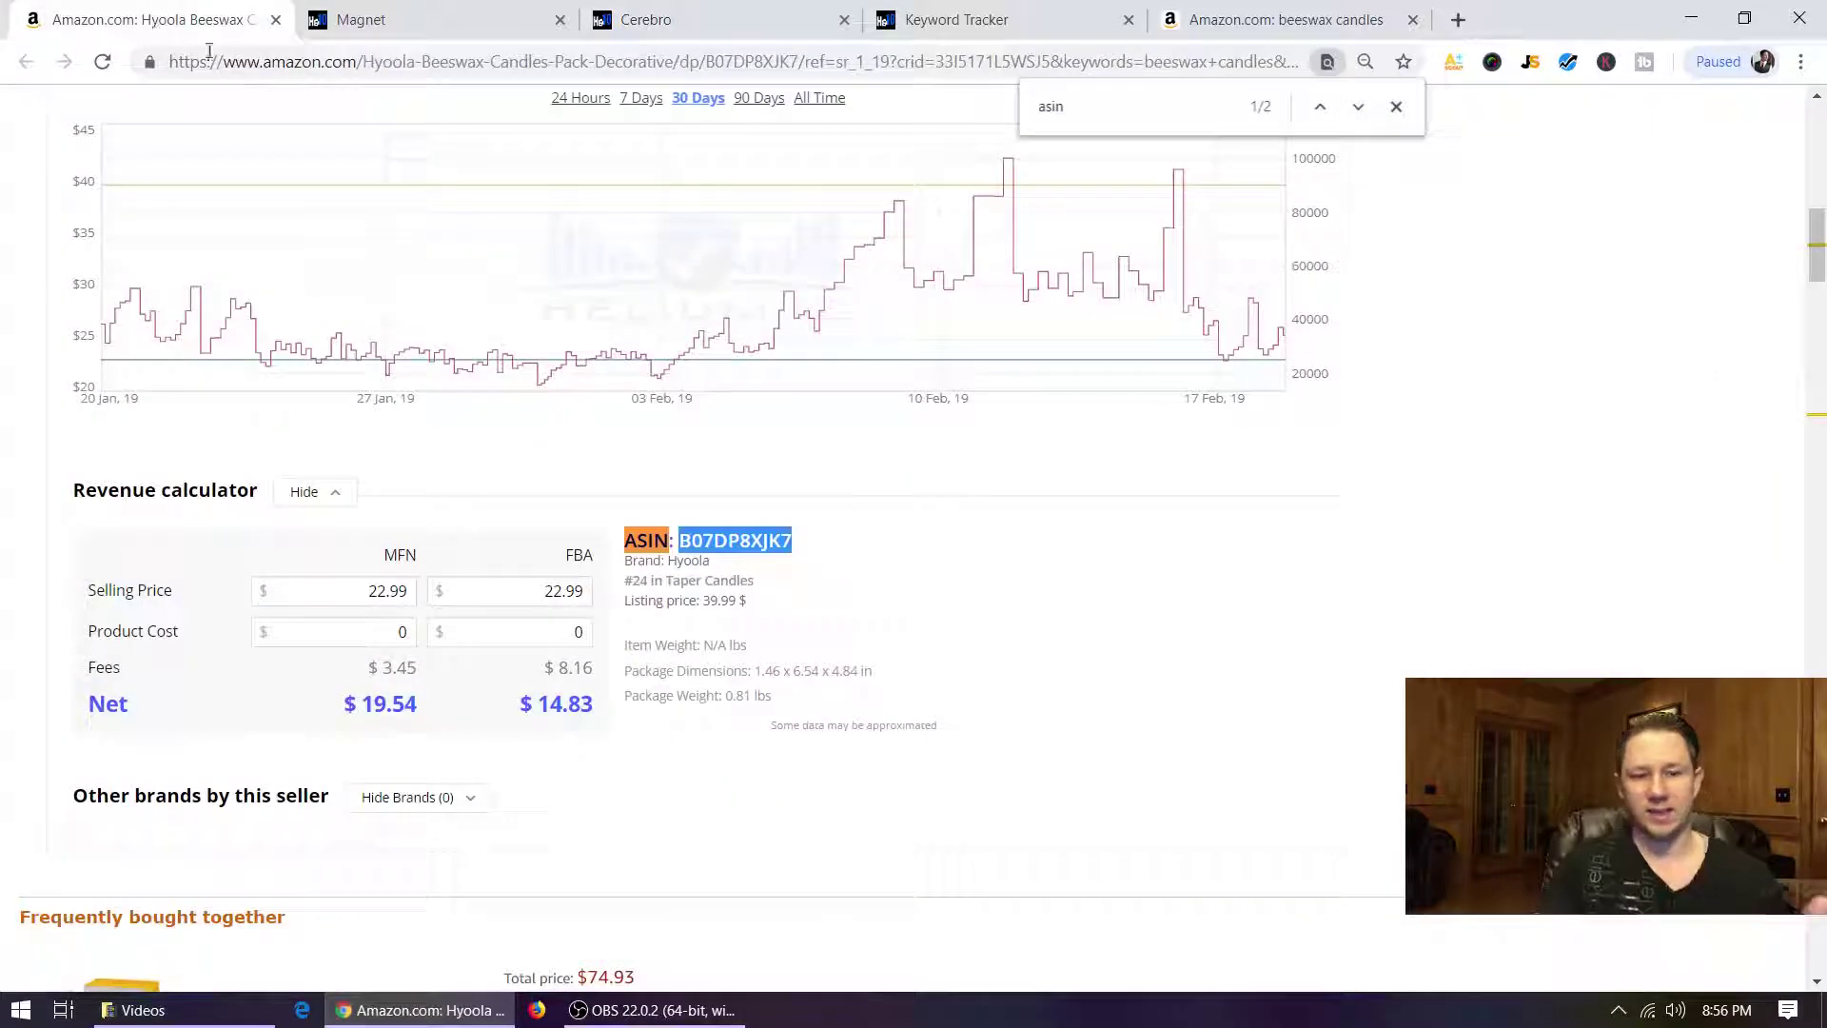
{"action": "left_click", "coordinate": [695, 35]}
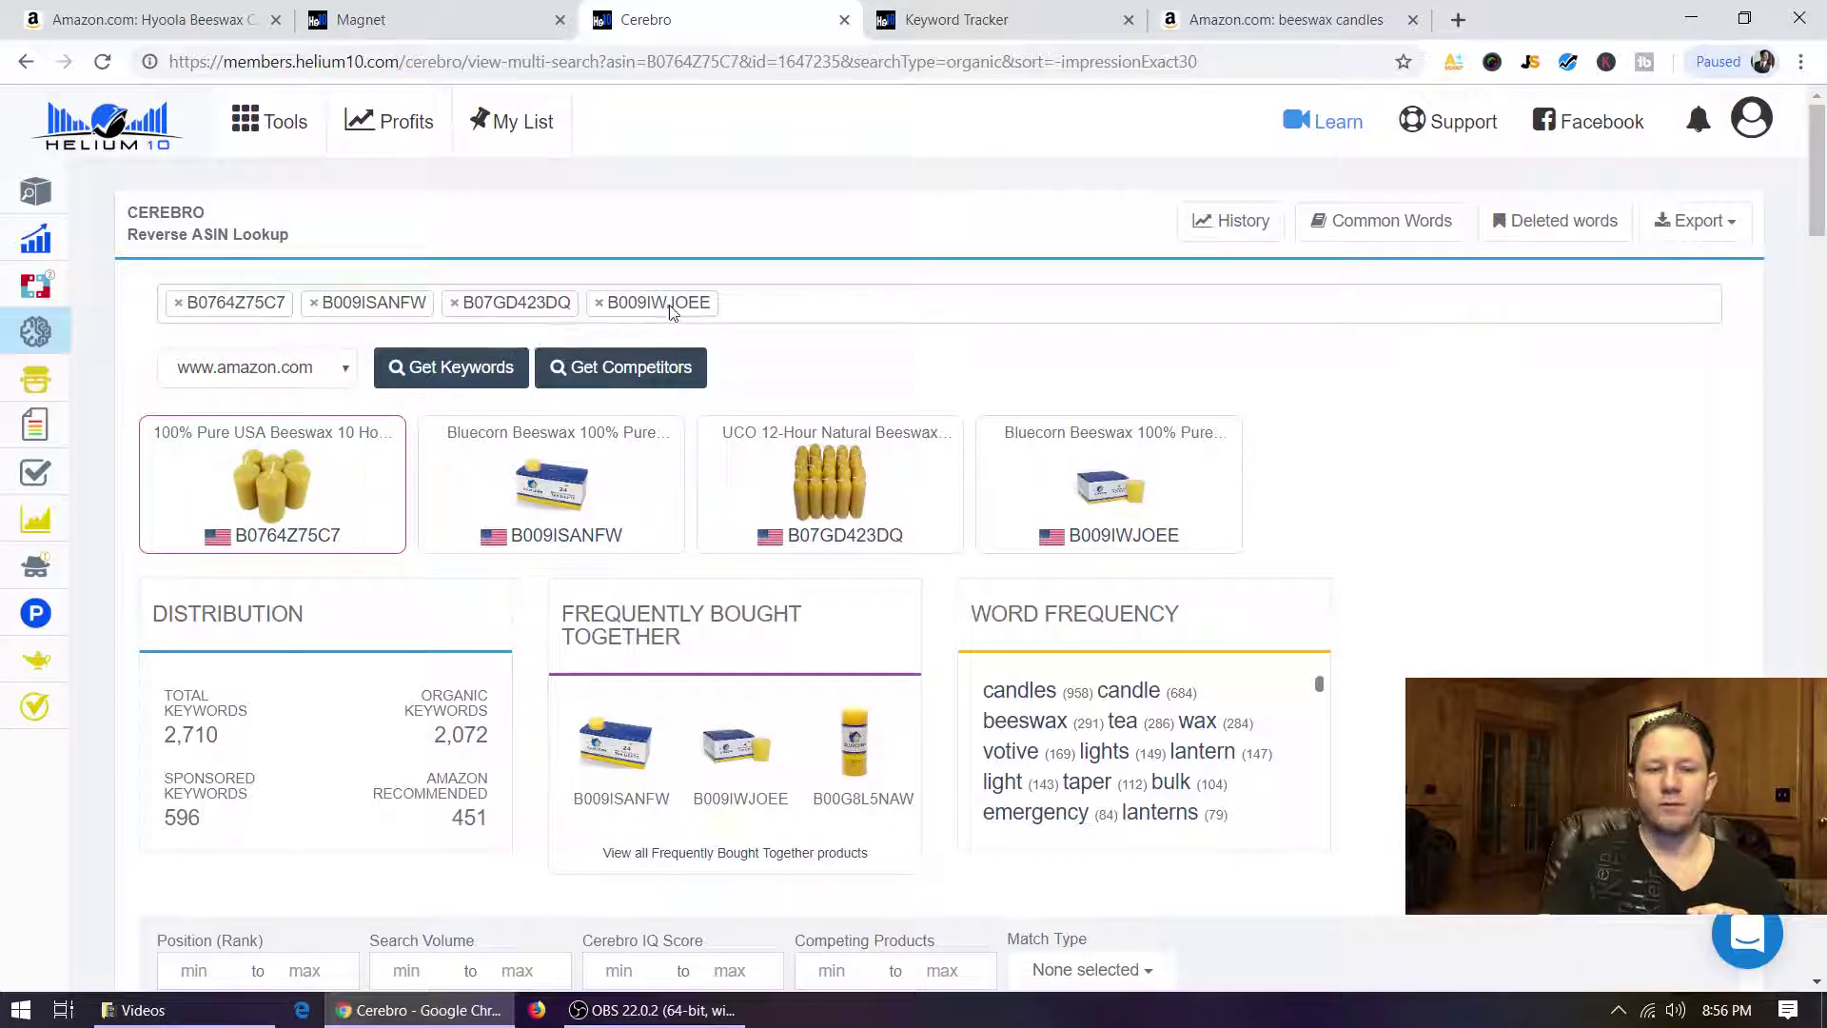
{"action": "left_click", "coordinate": [406, 20]}
{"action": "scroll", "coordinate": [1000, 504], "scroll_direction": "up", "scroll_amount": 20}
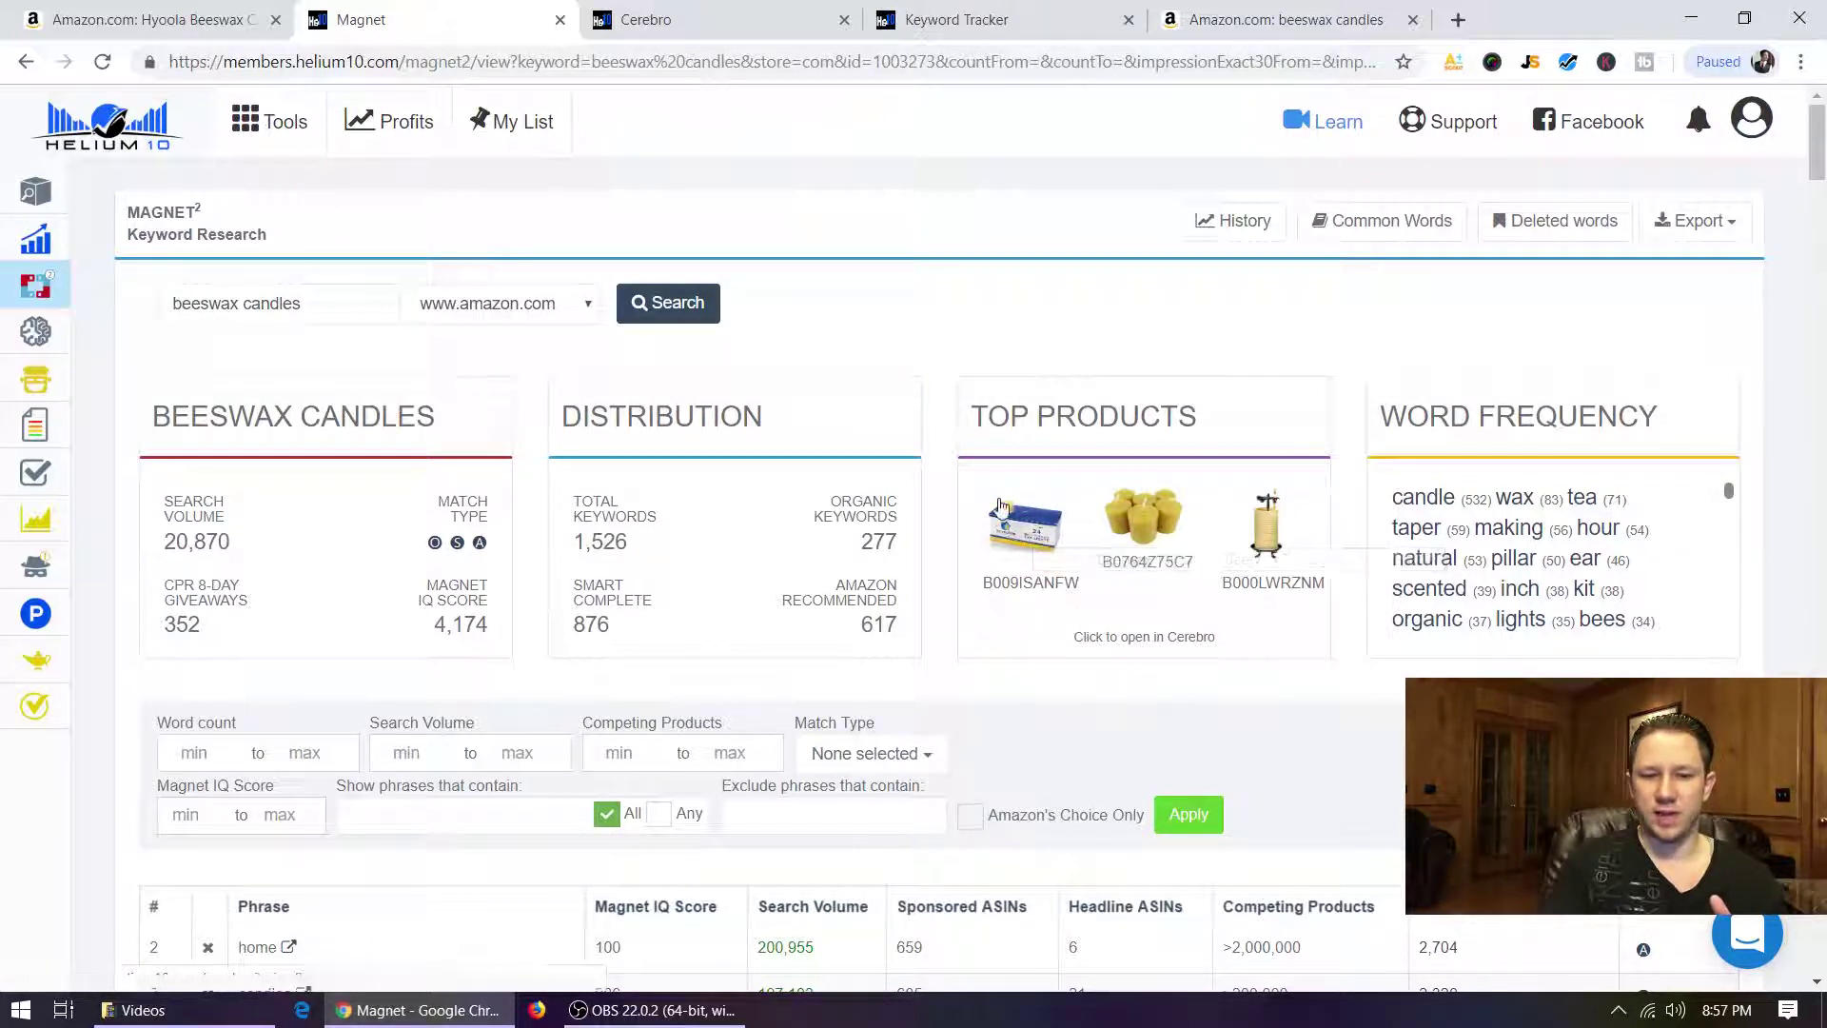
{"action": "left_click", "coordinate": [695, 27]}
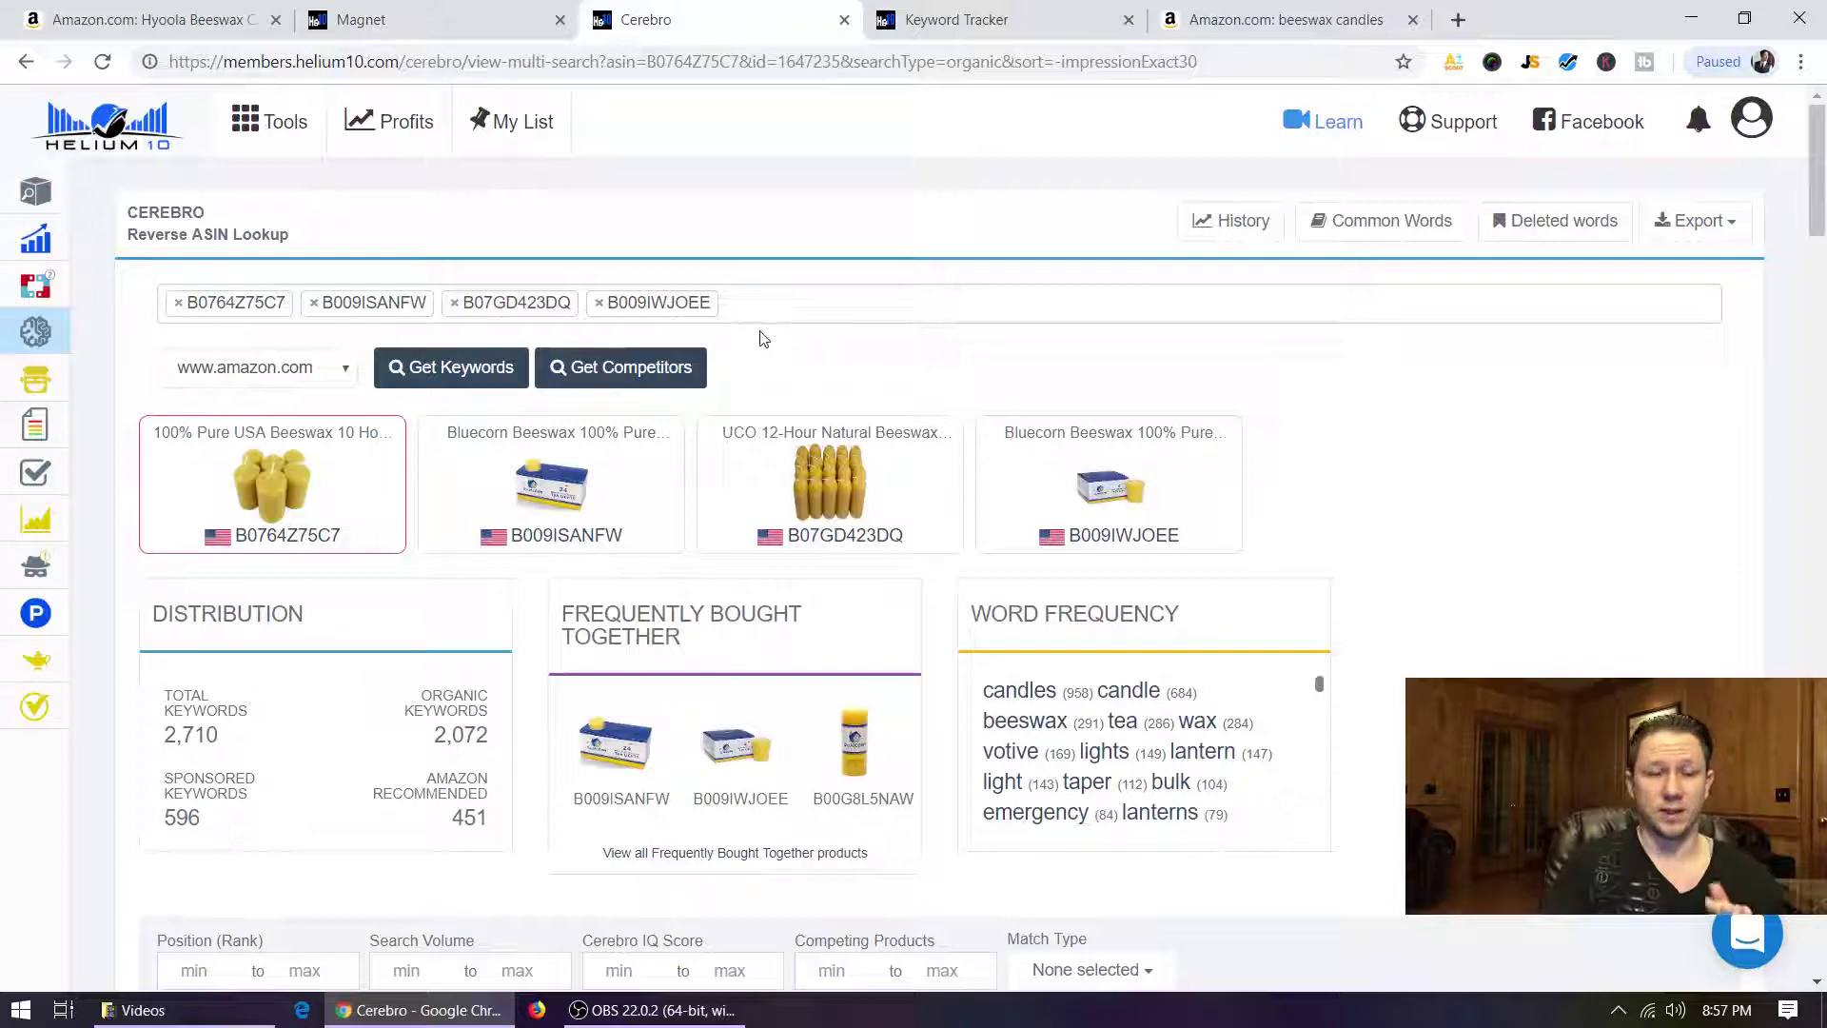
Step: Browse the Cerebro keyword table and sort it by Ranking Competitors (count)
{"action": "scroll", "coordinate": [463, 376], "scroll_direction": "down", "scroll_amount": 3}
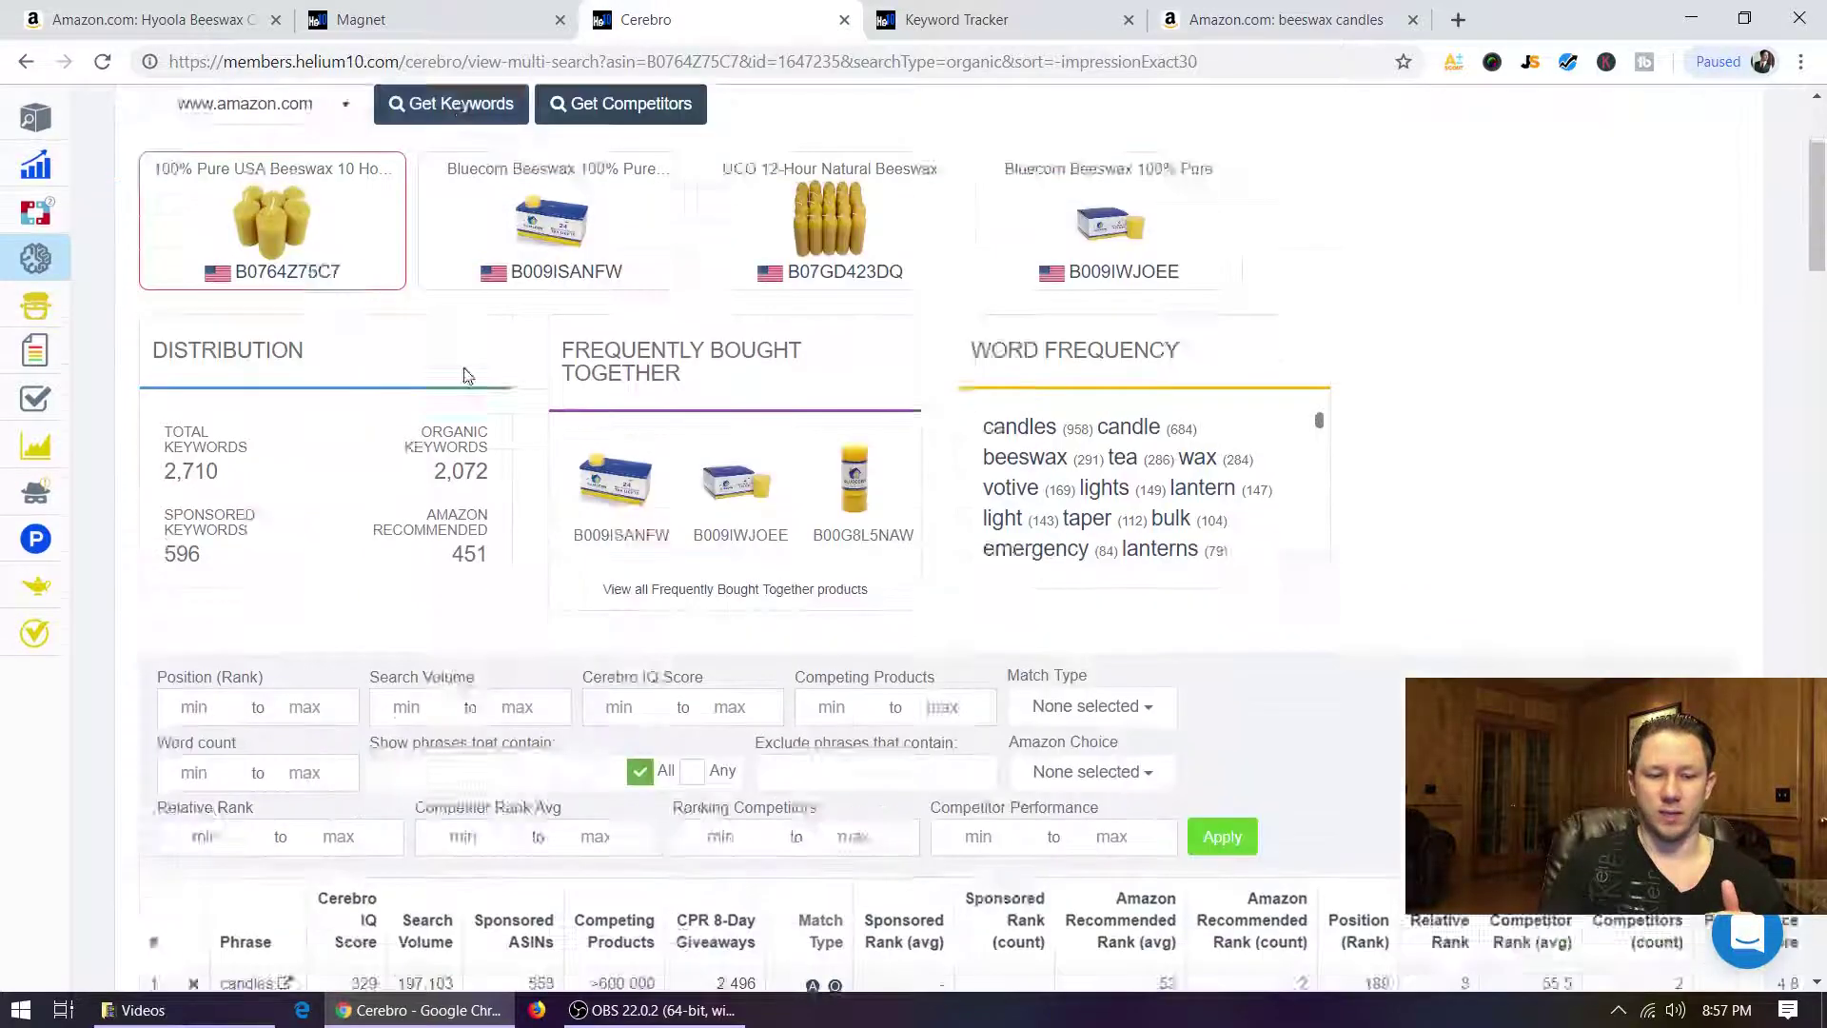
{"action": "scroll", "coordinate": [464, 376], "scroll_direction": "down", "scroll_amount": 5}
{"action": "scroll", "coordinate": [692, 490], "scroll_direction": "up", "scroll_amount": 7}
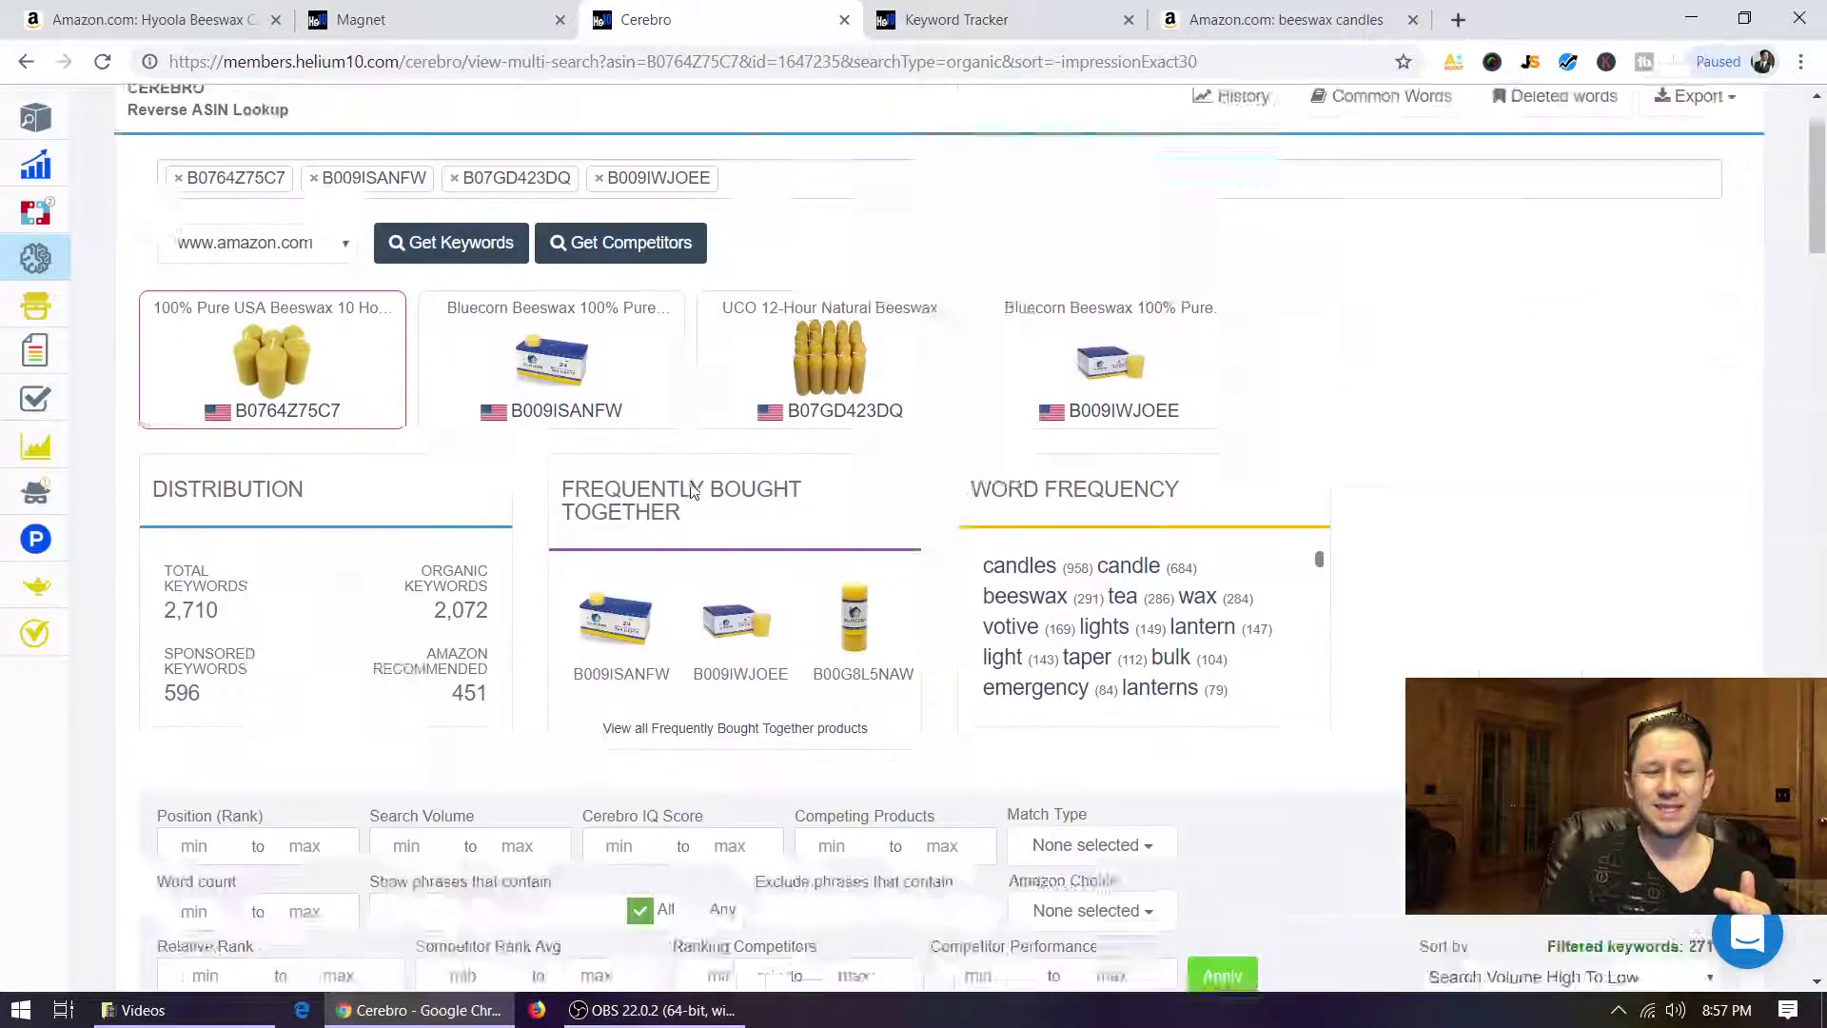
{"action": "scroll", "coordinate": [692, 490], "scroll_direction": "up", "scroll_amount": 2}
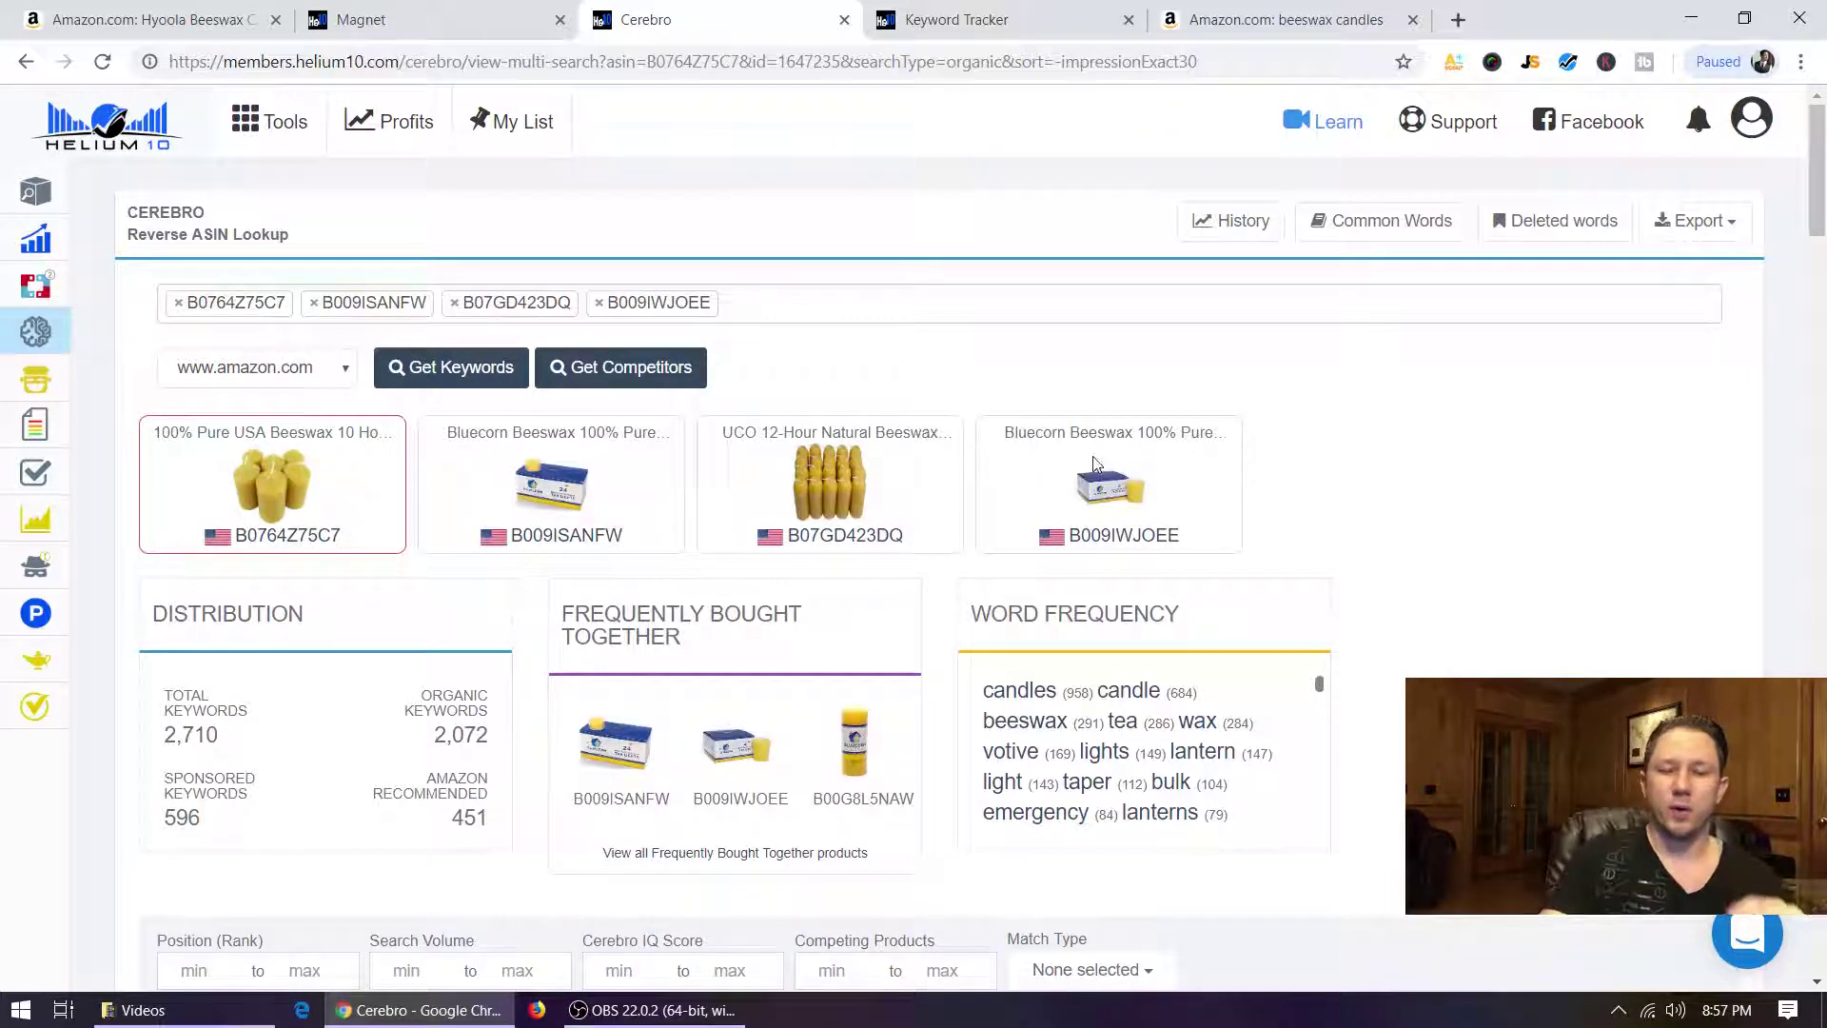
{"action": "scroll", "coordinate": [1094, 428], "scroll_direction": "down", "scroll_amount": 10}
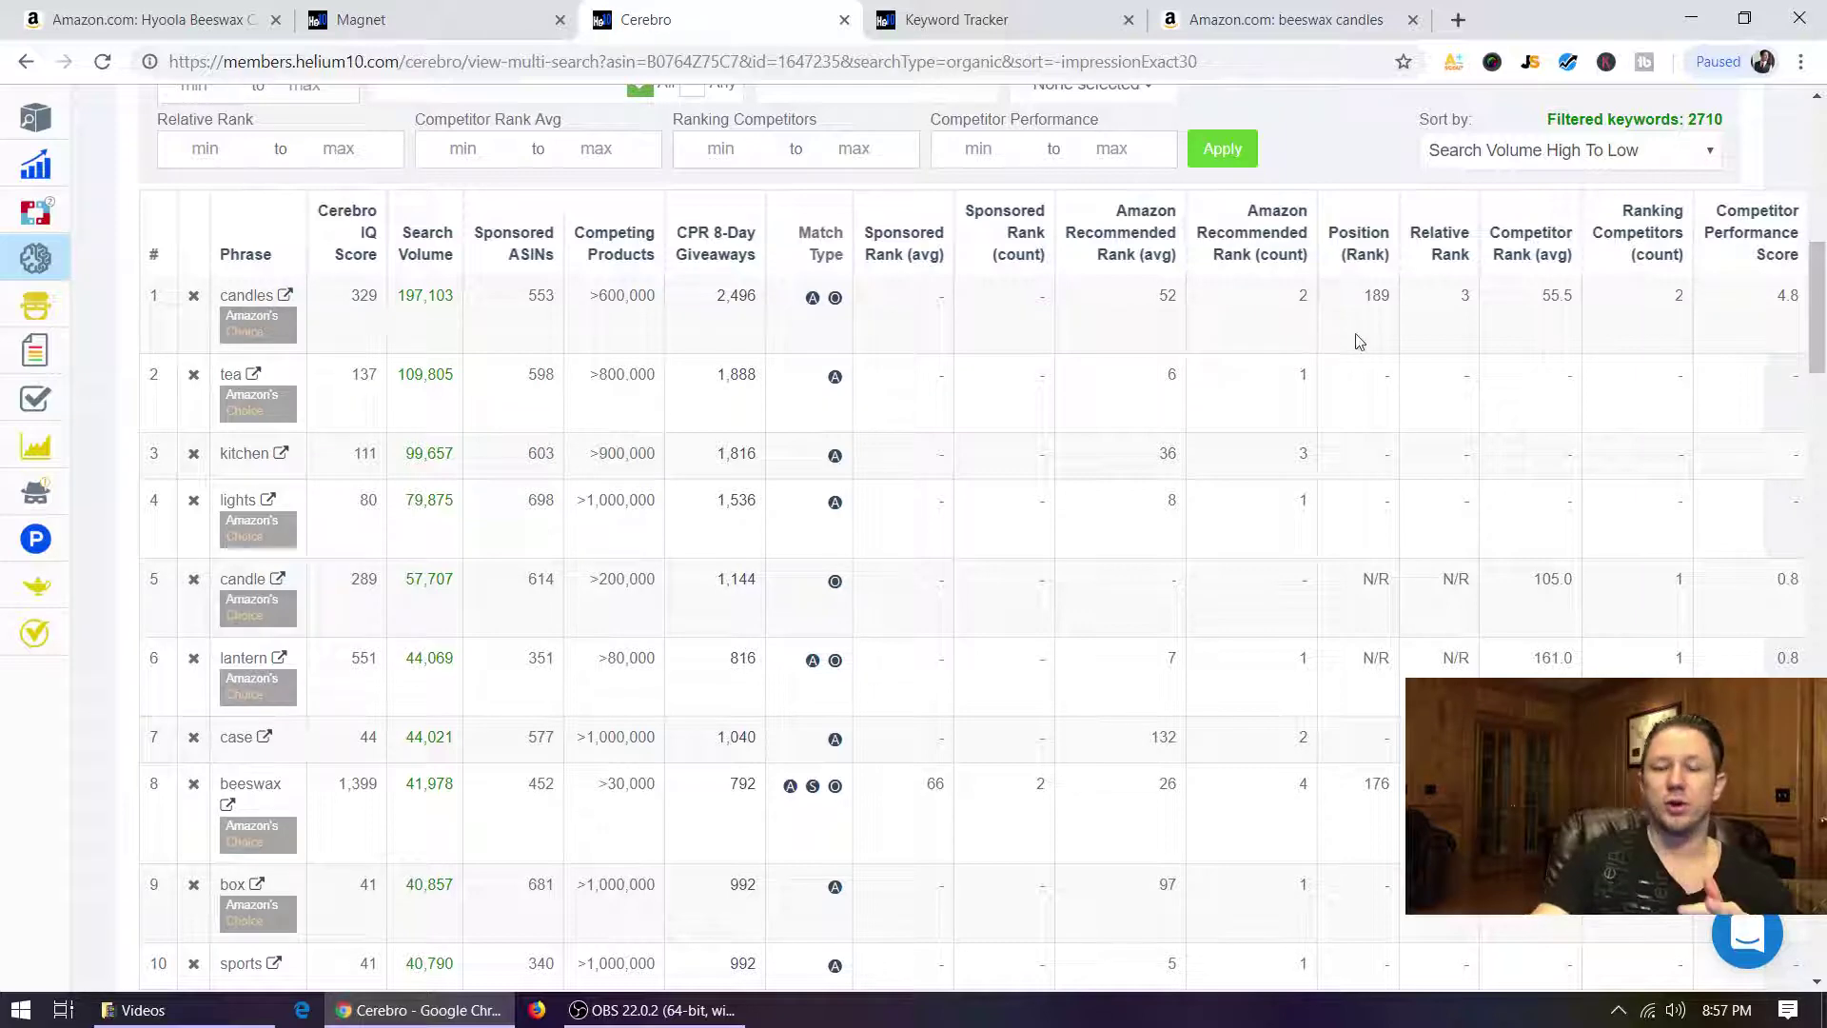
{"action": "scroll", "coordinate": [502, 428], "scroll_direction": "down", "scroll_amount": 3}
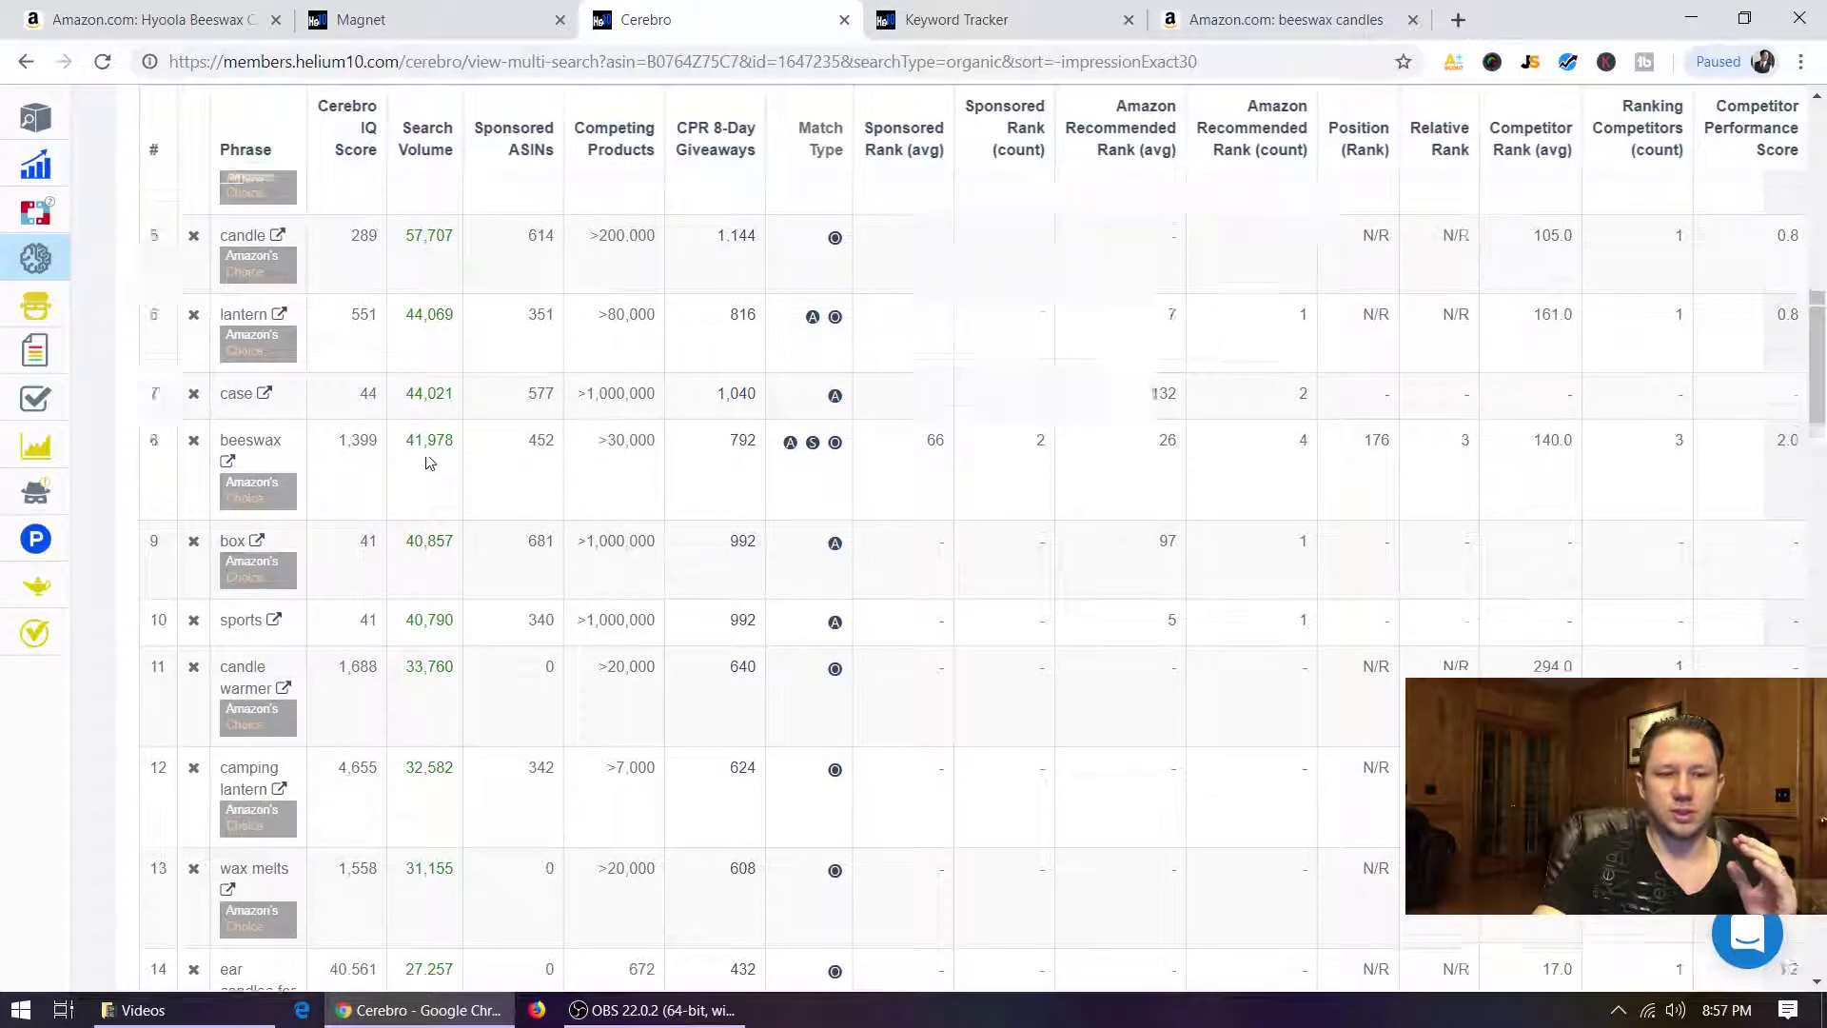
{"action": "scroll", "coordinate": [427, 454], "scroll_direction": "up", "scroll_amount": 3}
{"action": "scroll", "coordinate": [427, 454], "scroll_direction": "up", "scroll_amount": 9}
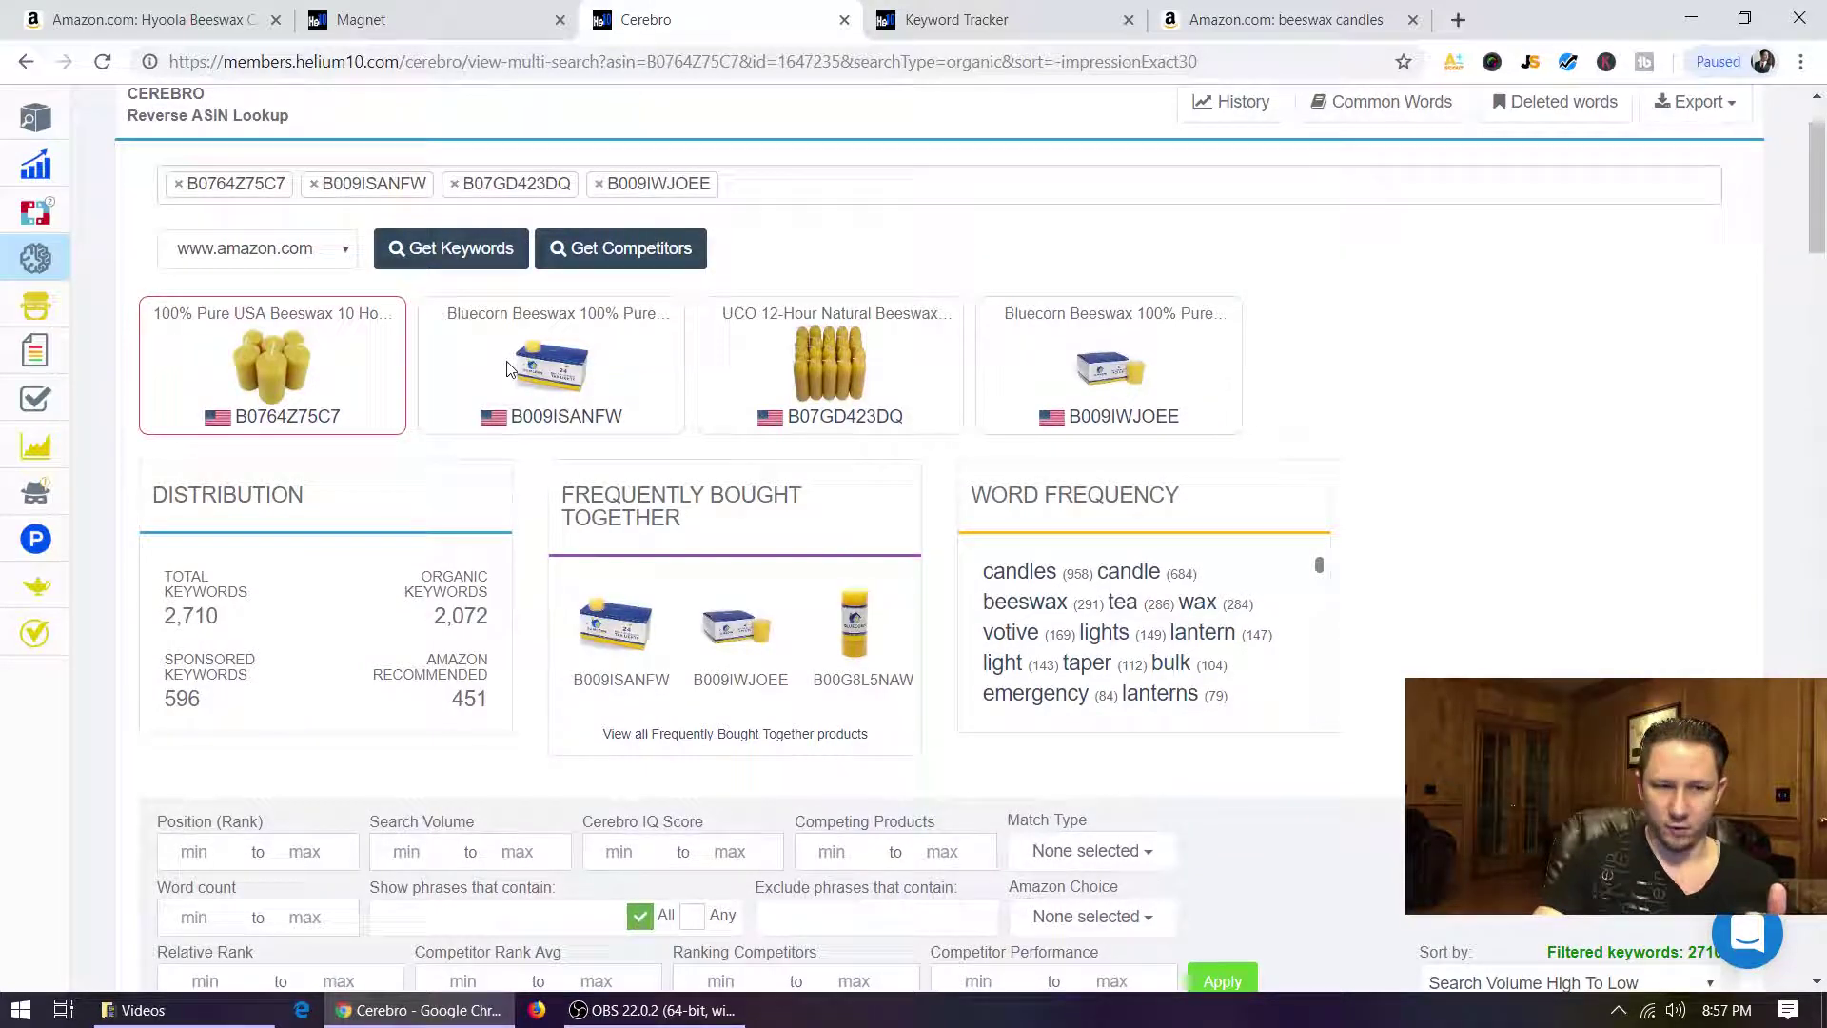
{"action": "scroll", "coordinate": [506, 369], "scroll_direction": "down", "scroll_amount": 7}
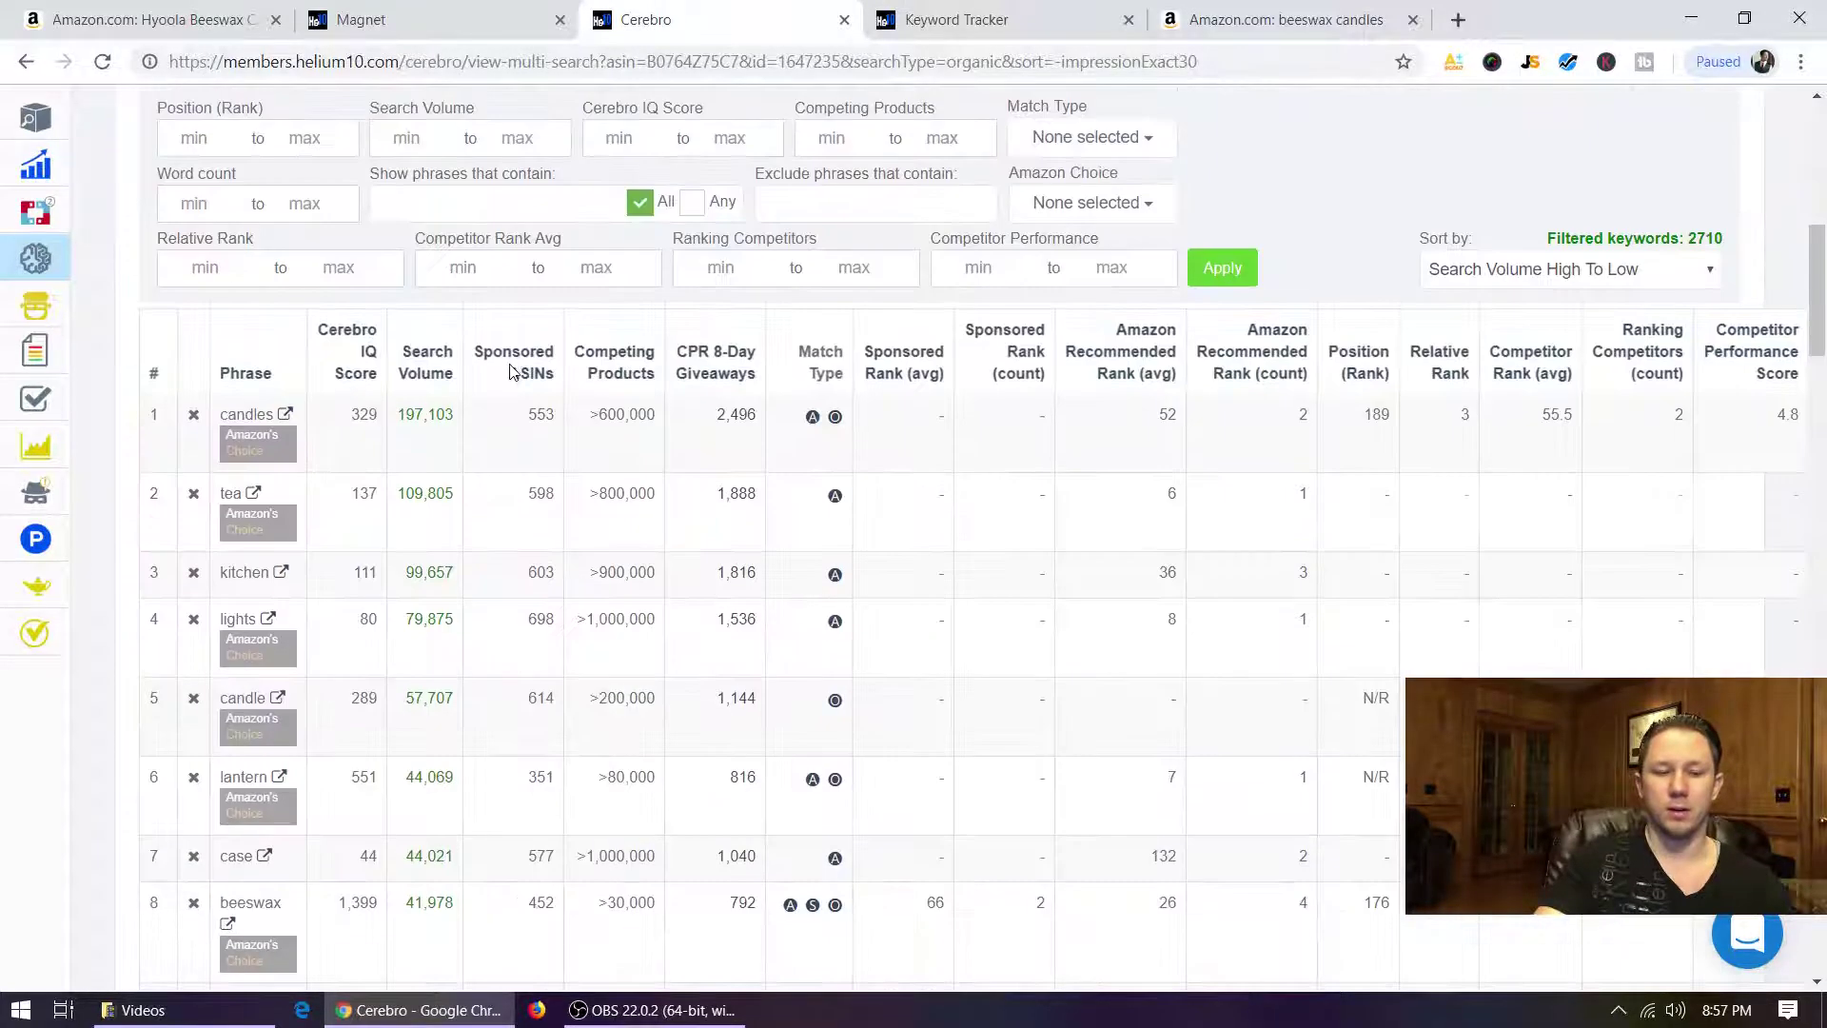
{"action": "scroll", "coordinate": [505, 375], "scroll_direction": "down", "scroll_amount": 2}
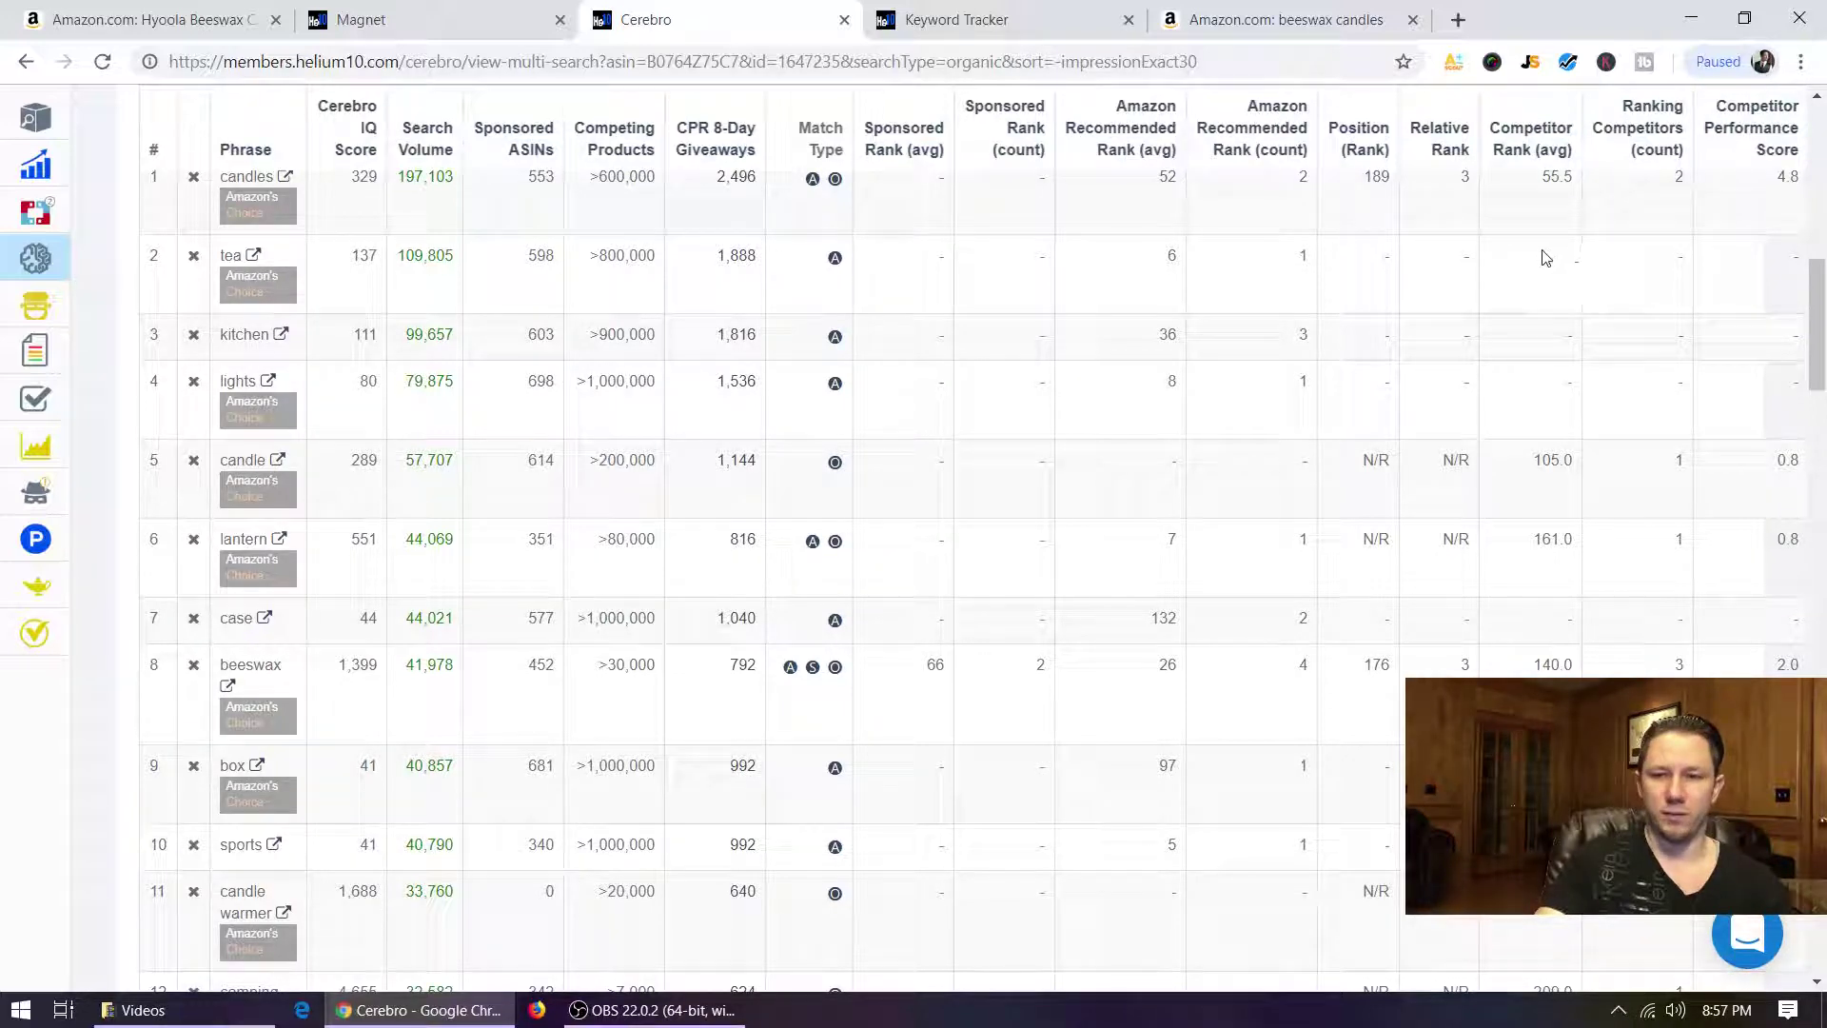
{"action": "scroll", "coordinate": [1627, 267], "scroll_direction": "up", "scroll_amount": 1}
{"action": "left_click", "coordinate": [1653, 267]}
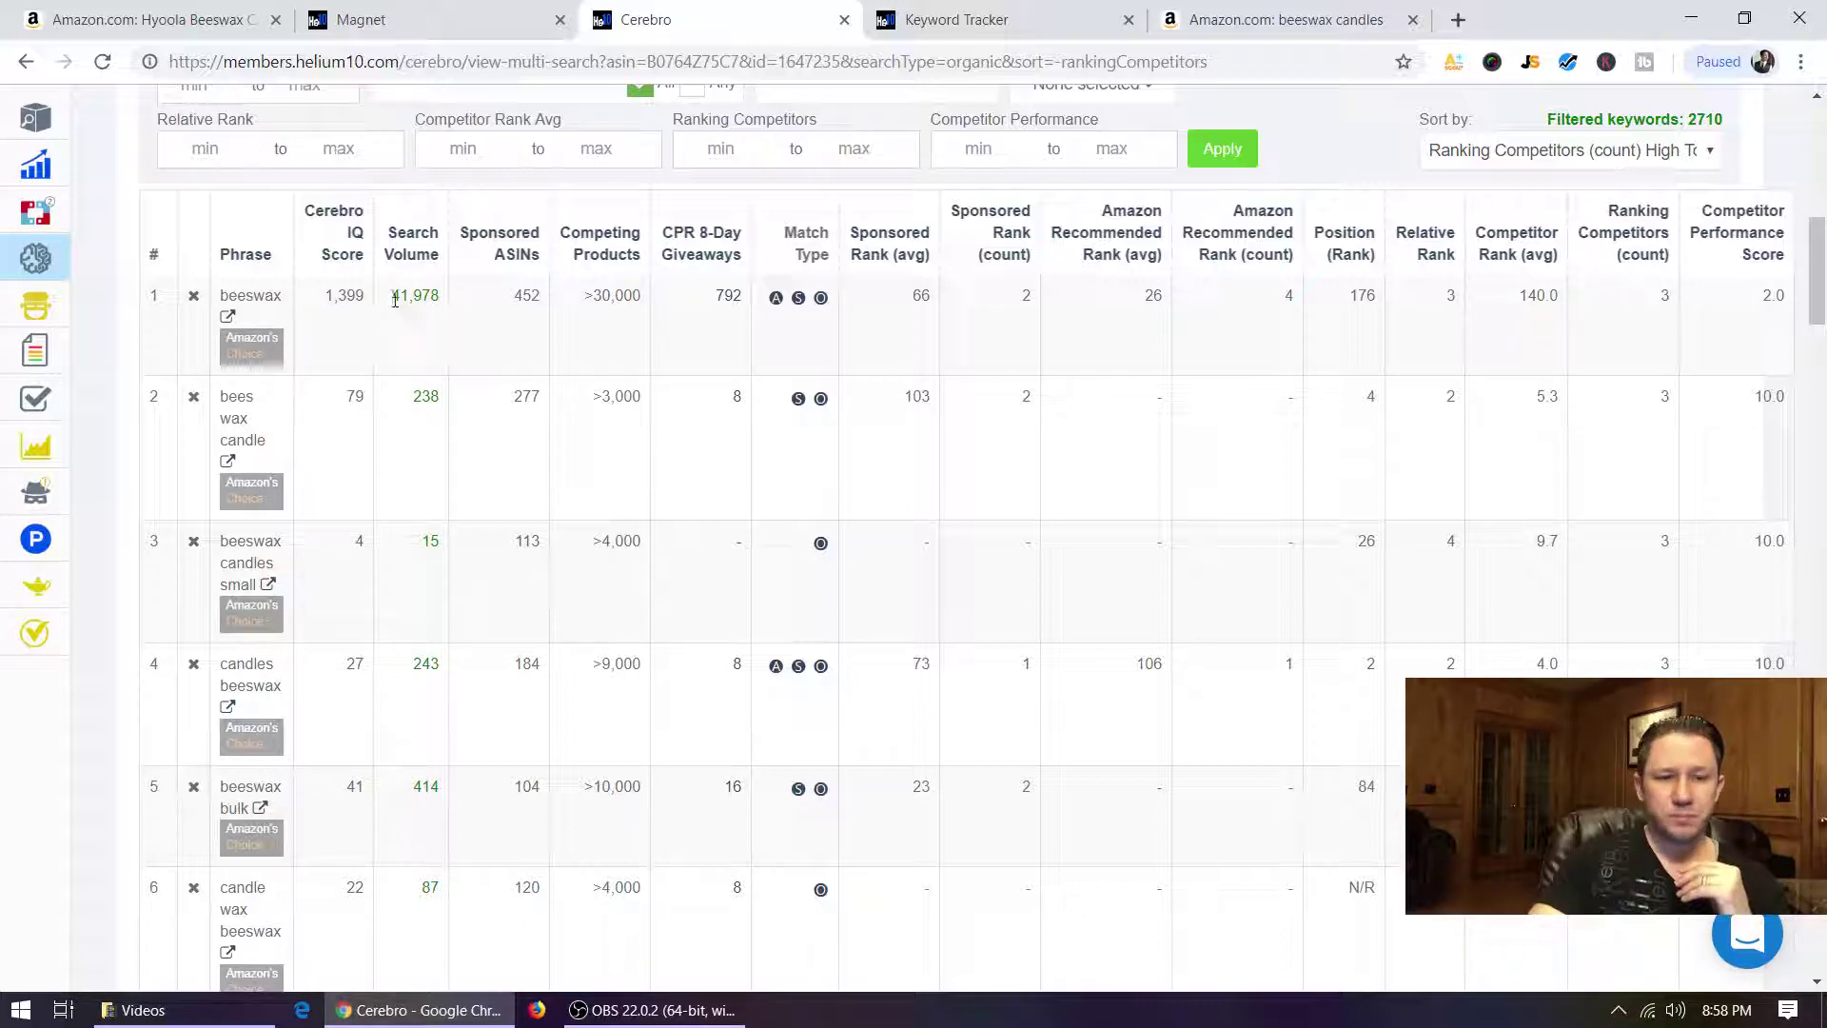
Step: Highlight beeswax's search volume, competitor rank and top rows, then sort by Competitor Rank (avg)
{"action": "left_click_drag", "start_coordinate": [390, 295], "coordinate": [434, 295]}
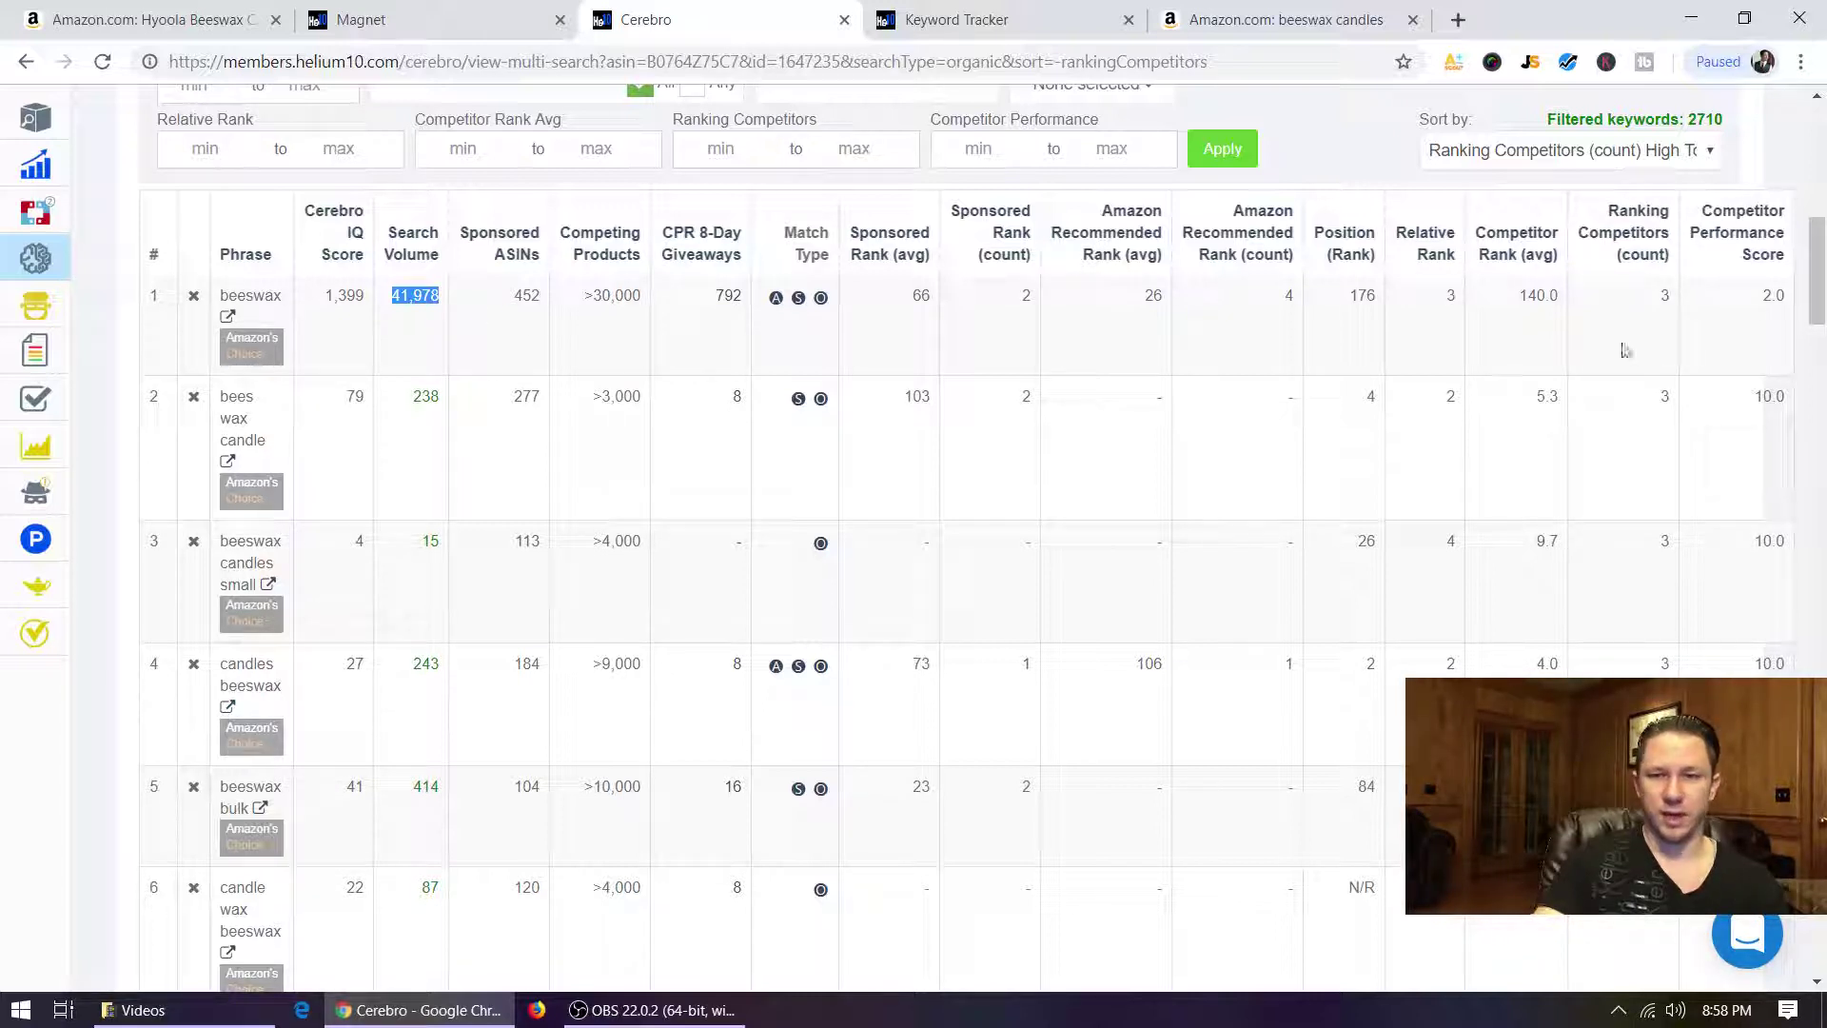
{"action": "left_click_drag", "start_coordinate": [1519, 296], "coordinate": [1543, 301]}
{"action": "left_click", "coordinate": [1528, 319]}
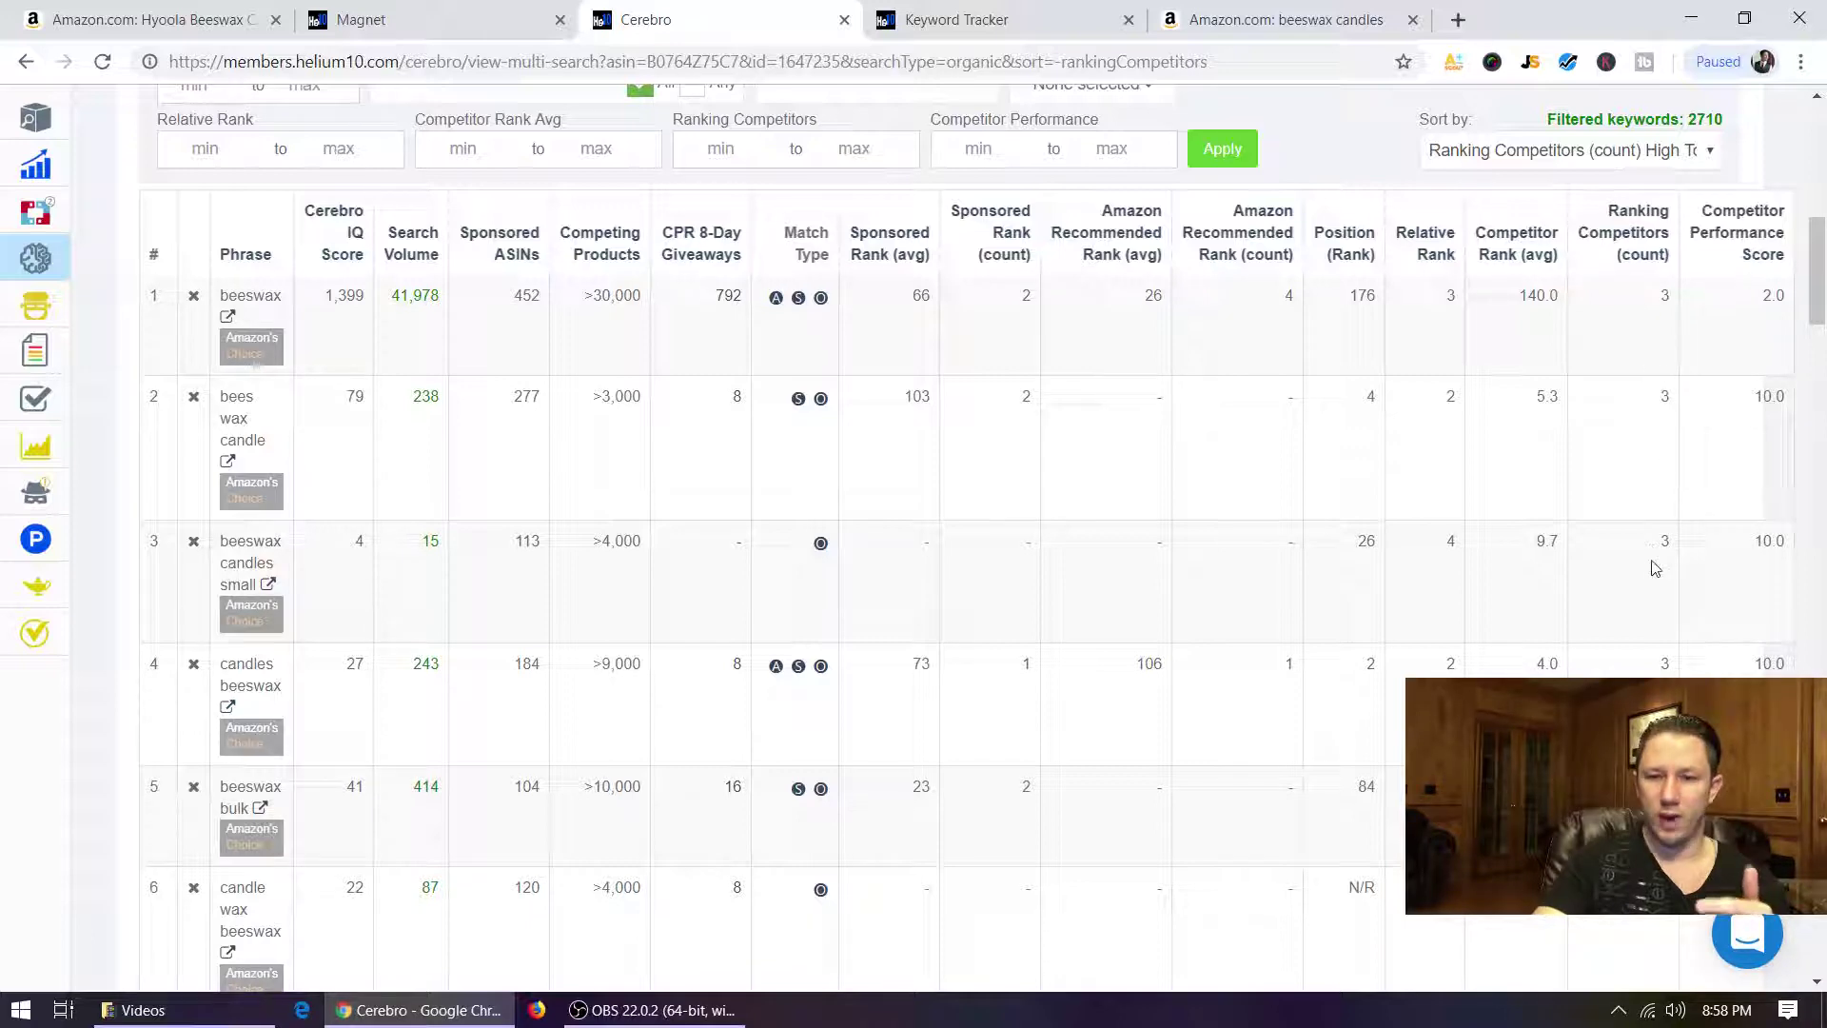
{"action": "left_click_drag", "start_coordinate": [1513, 300], "coordinate": [1567, 571]}
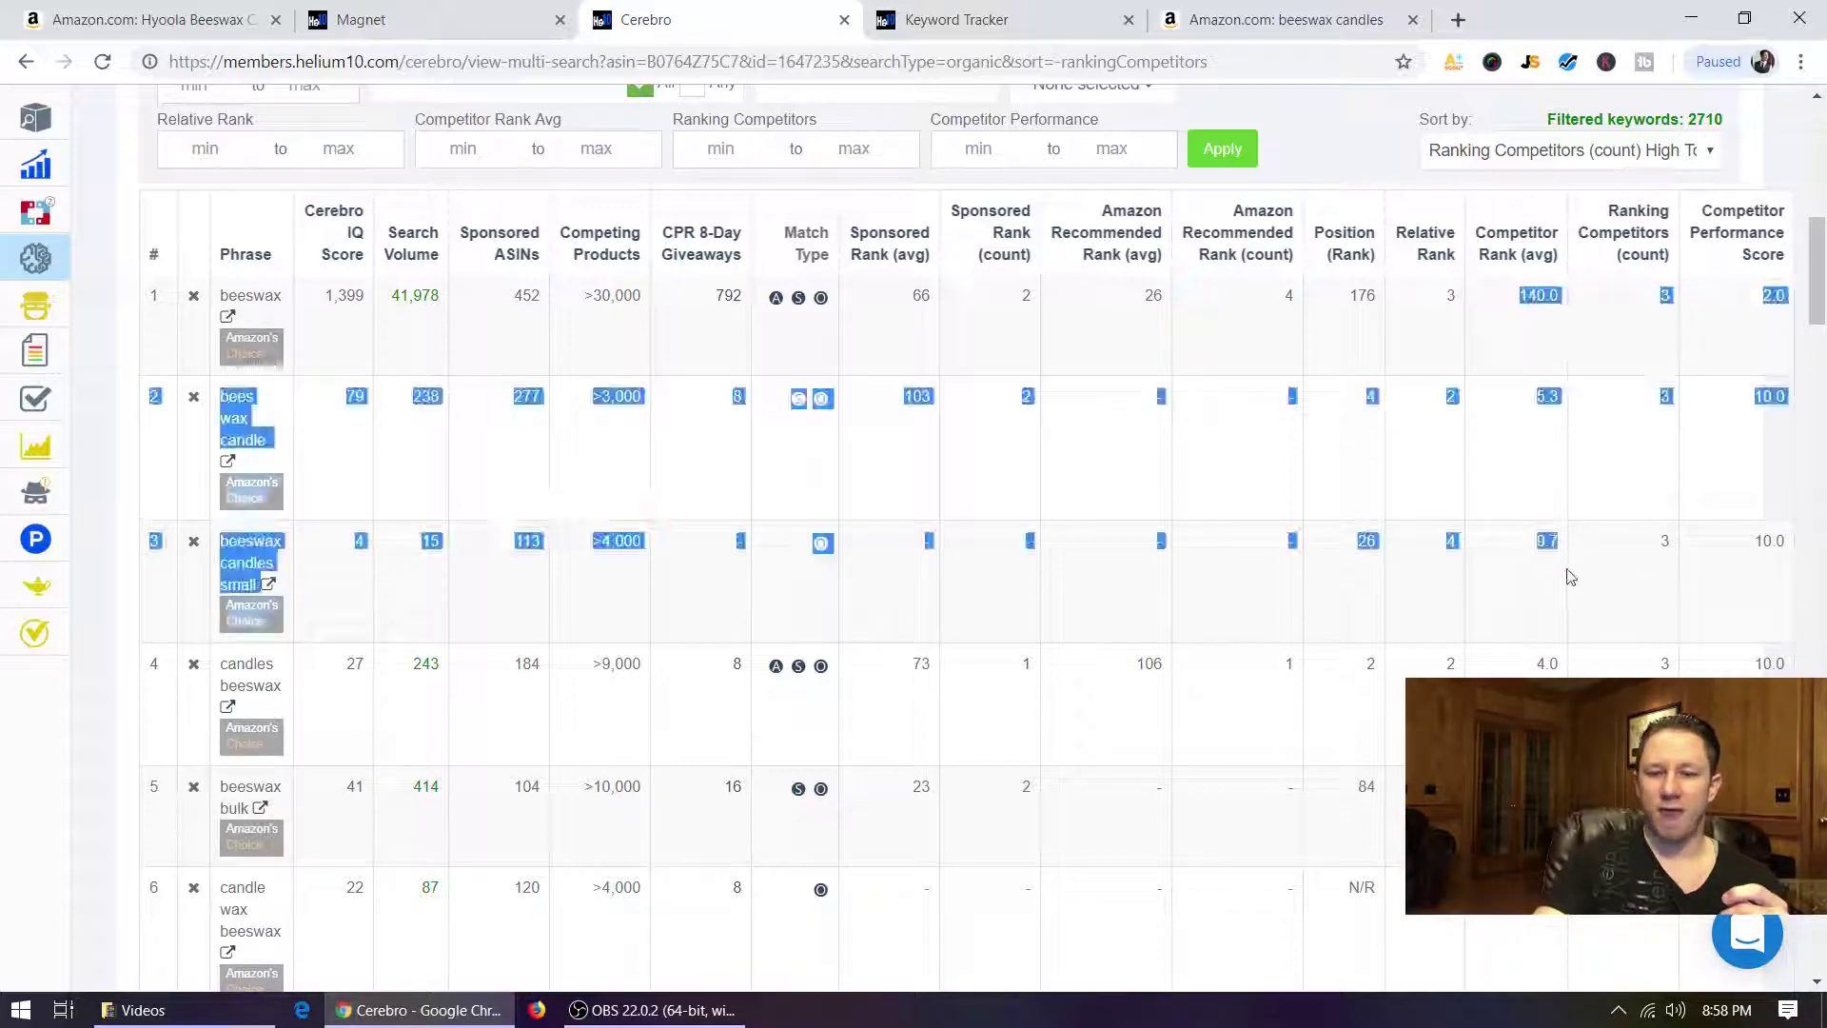
{"action": "left_click", "coordinate": [1547, 427]}
{"action": "left_click", "coordinate": [1520, 245]}
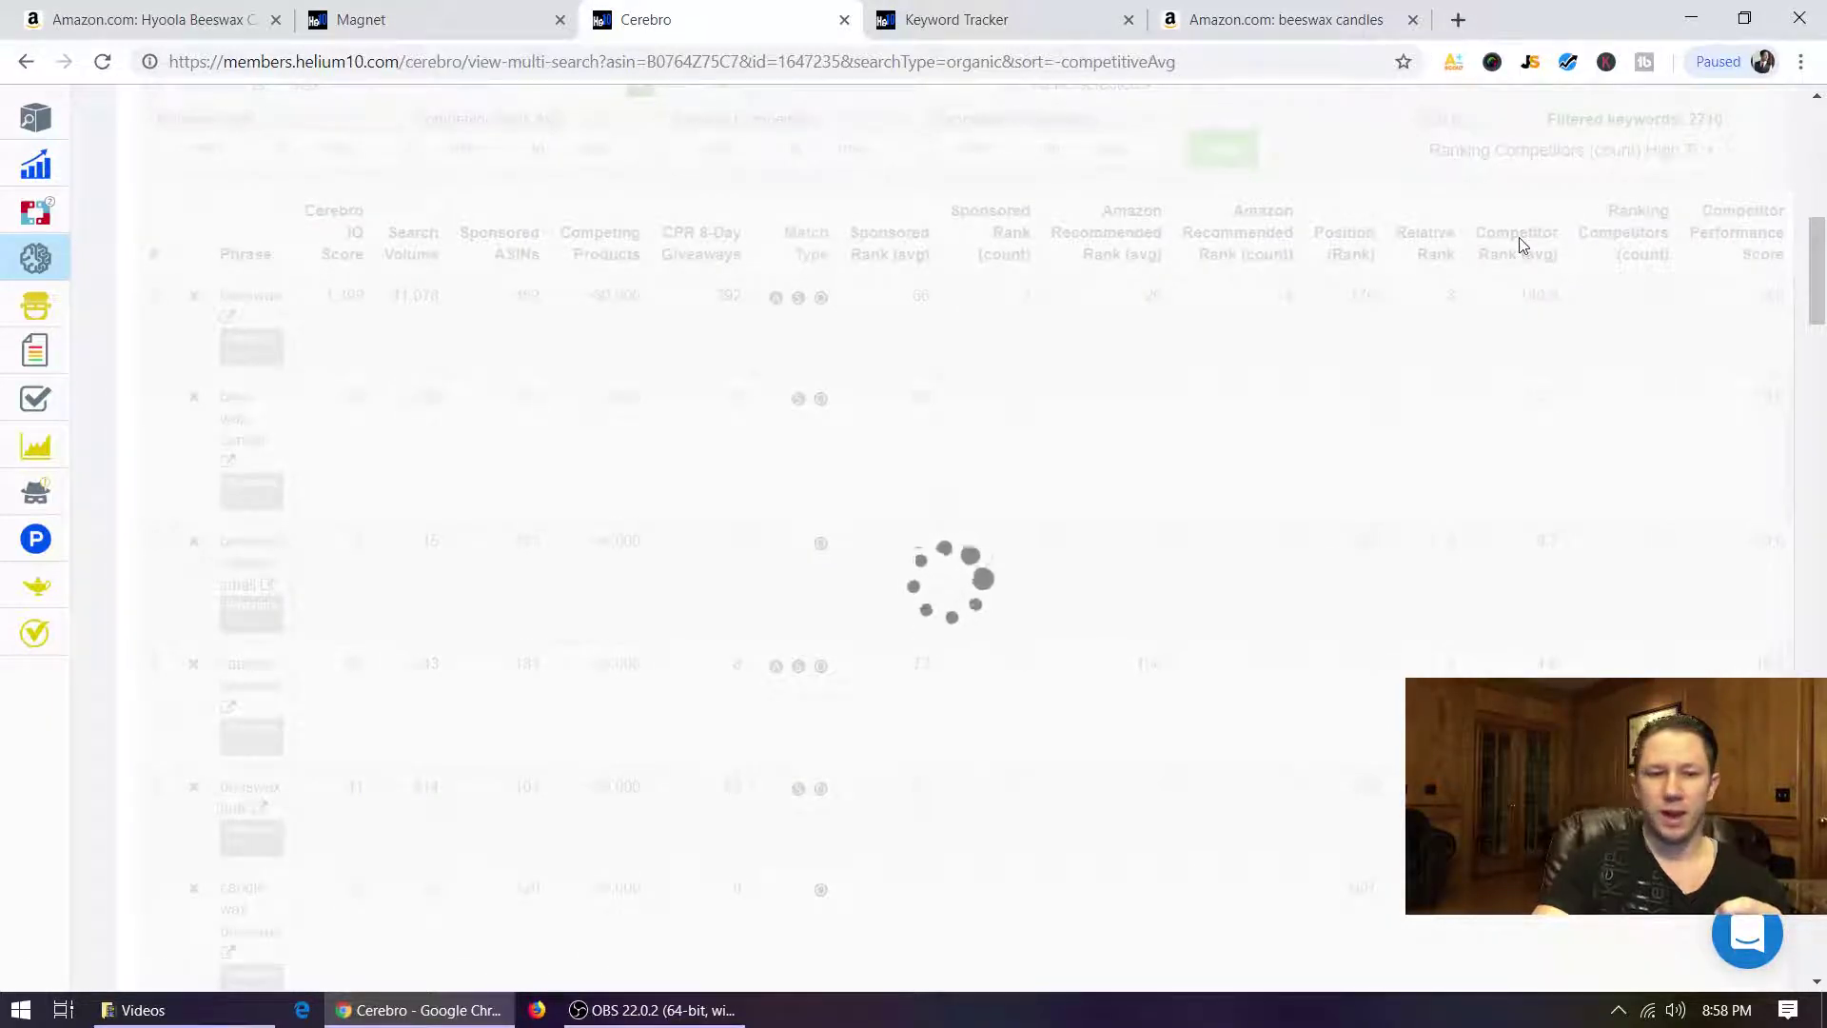
{"action": "left_click", "coordinate": [1520, 246]}
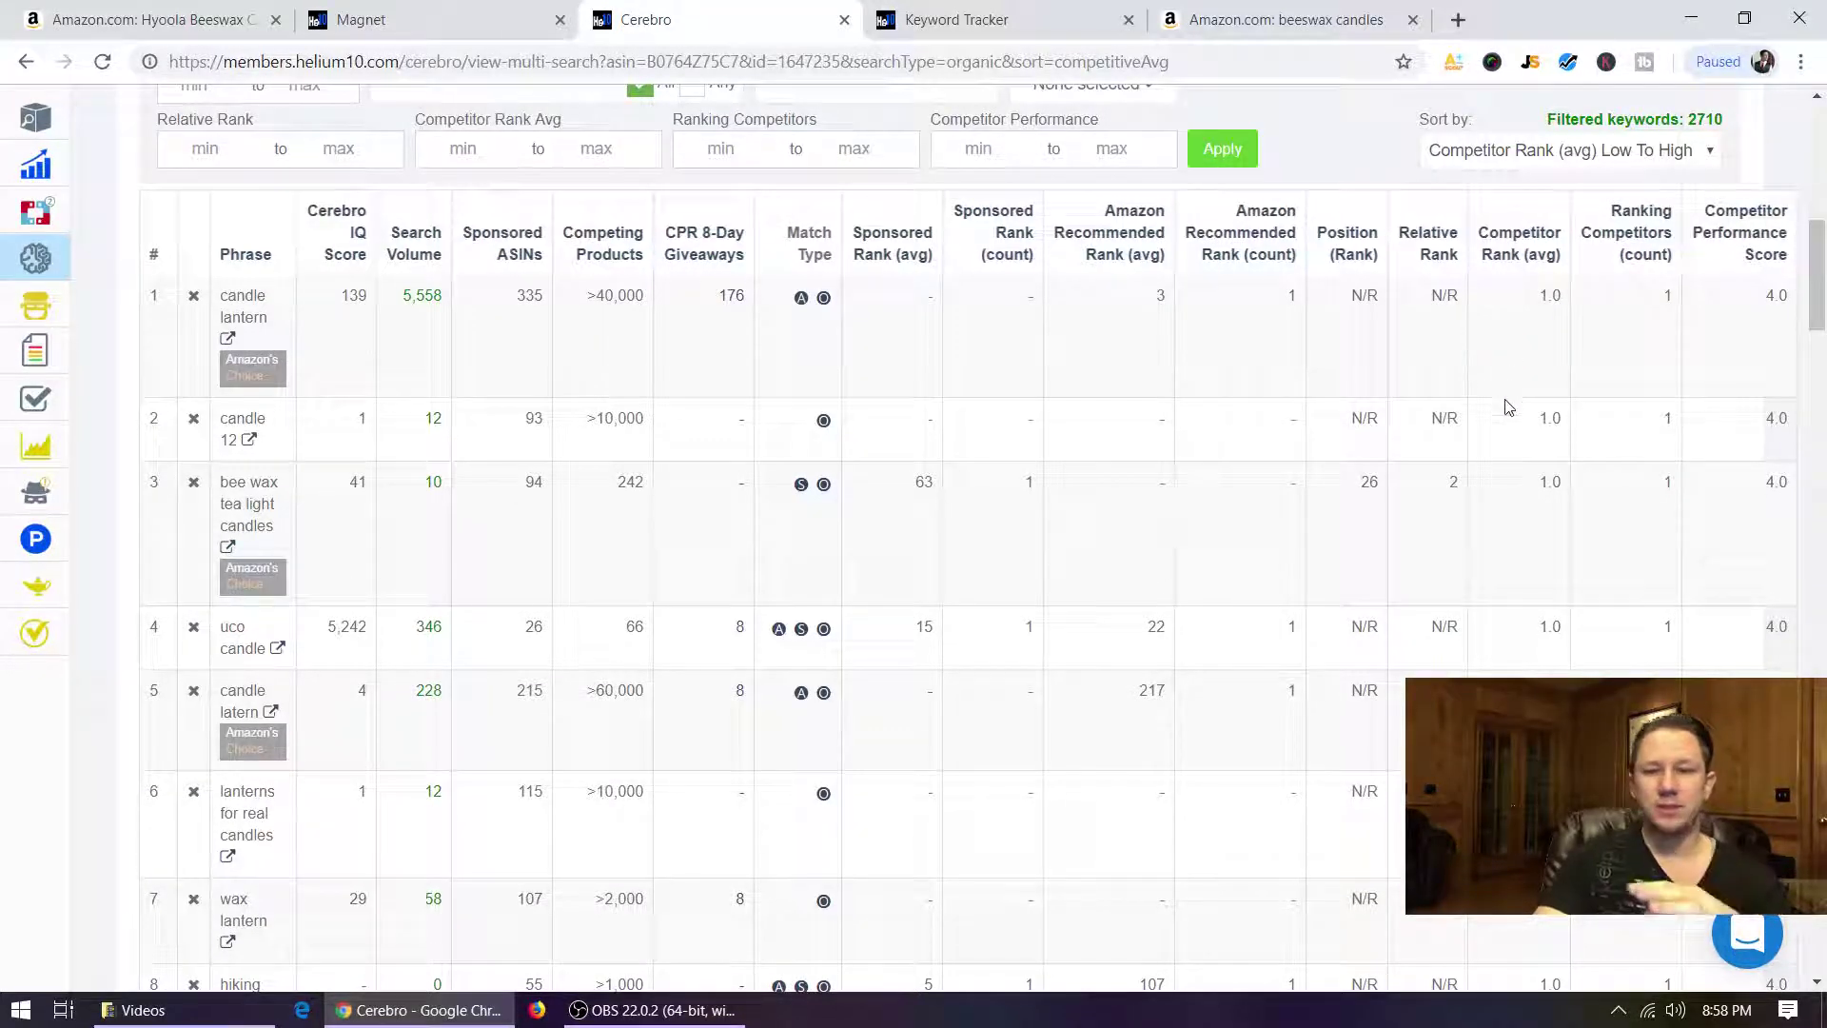
{"action": "scroll", "coordinate": [1520, 427], "scroll_direction": "down", "scroll_amount": 1}
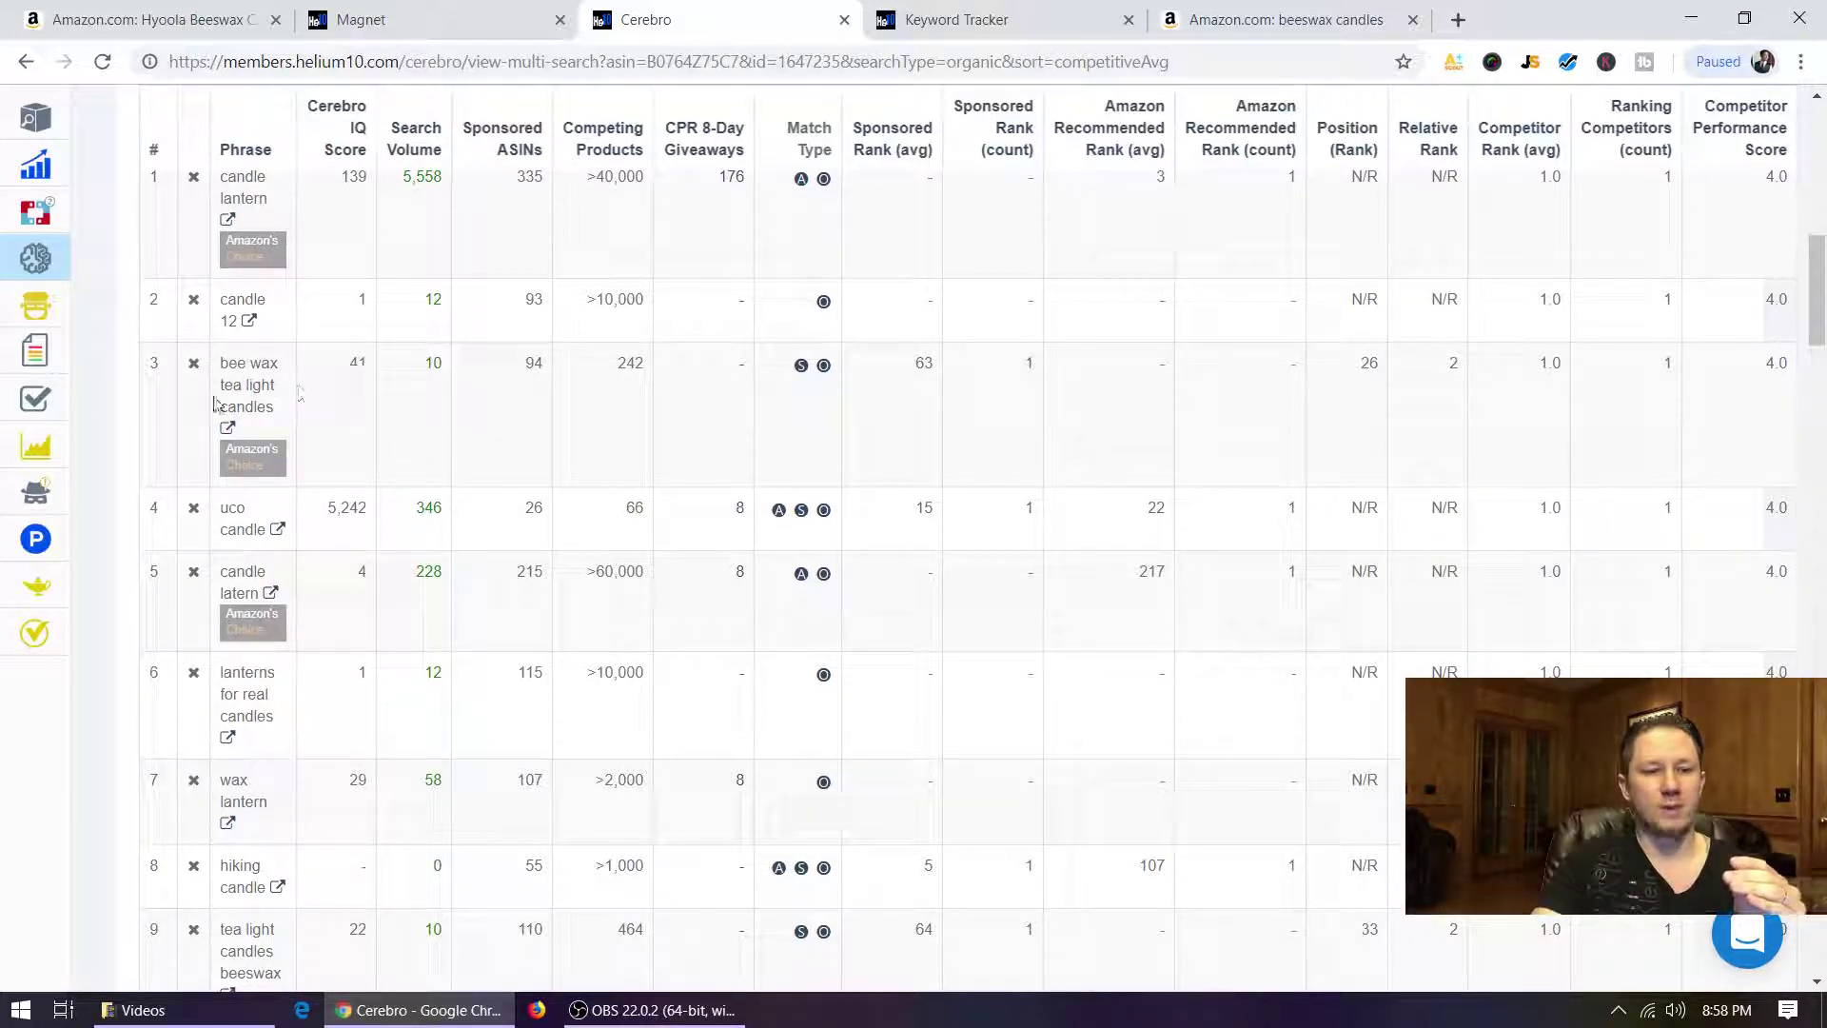
{"action": "scroll", "coordinate": [309, 366], "scroll_direction": "up", "scroll_amount": 1}
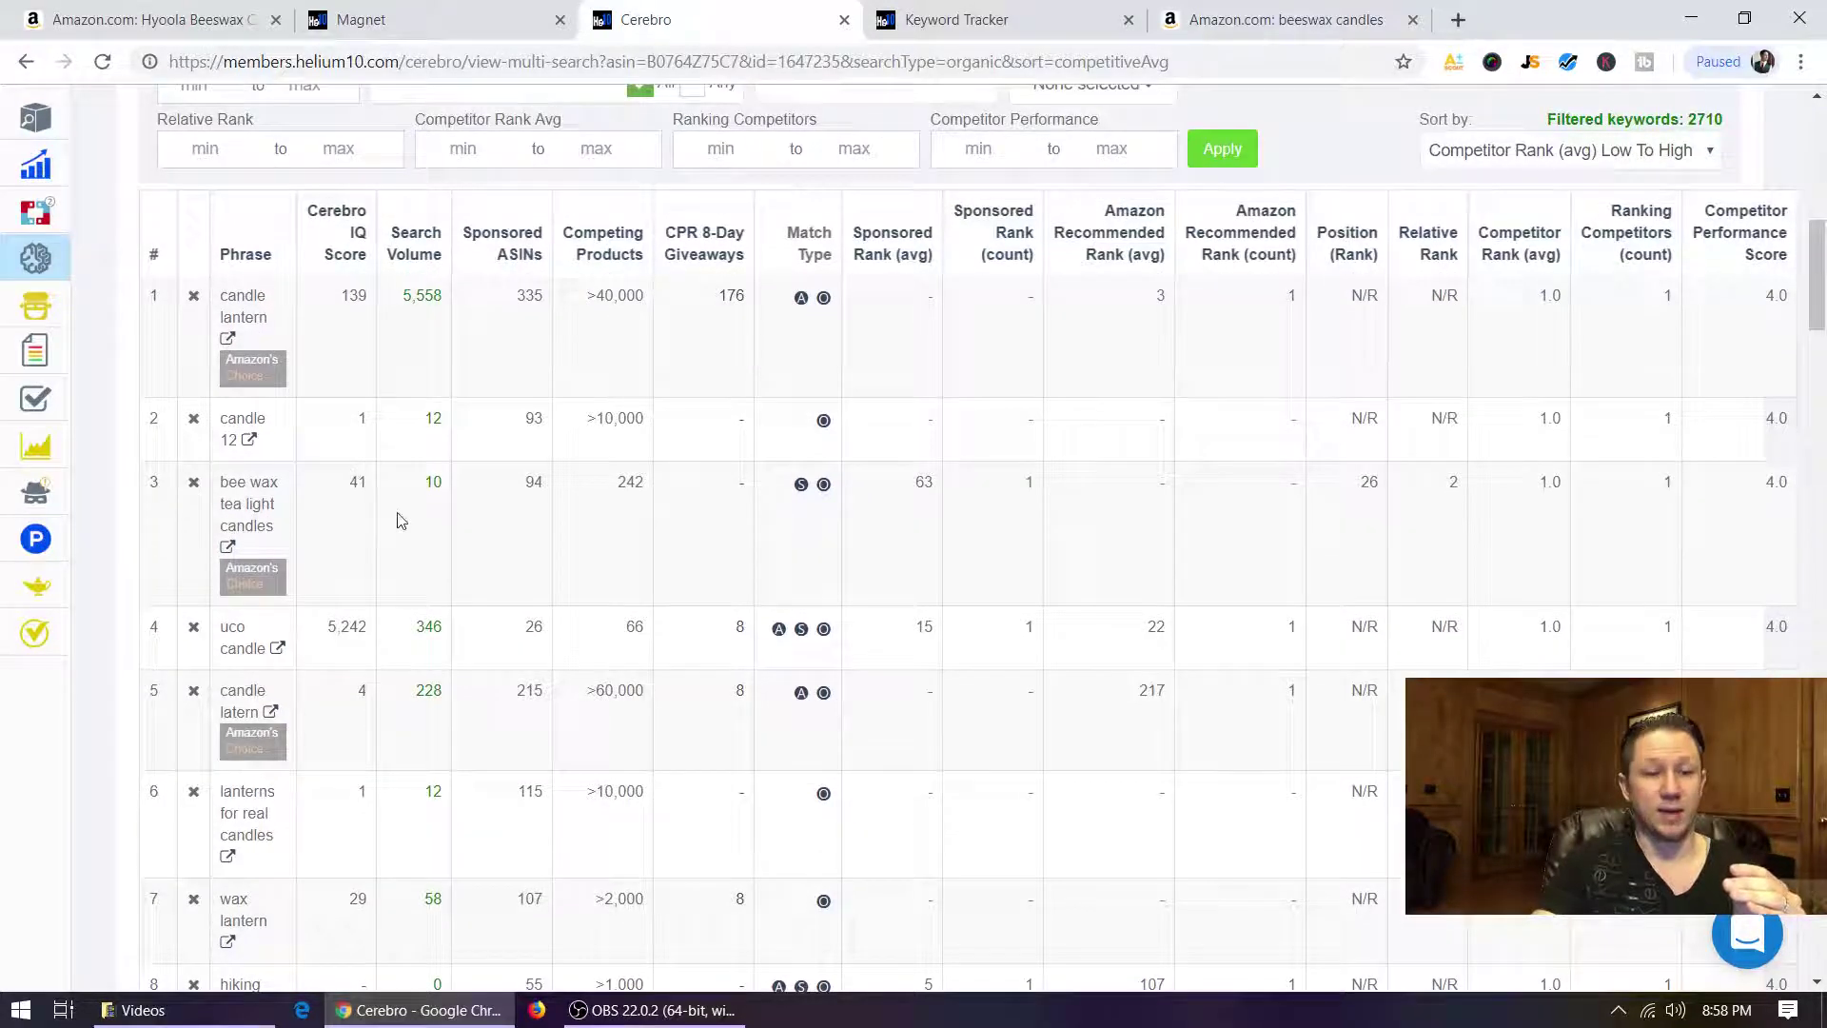
{"action": "scroll", "coordinate": [398, 522], "scroll_direction": "down", "scroll_amount": 1}
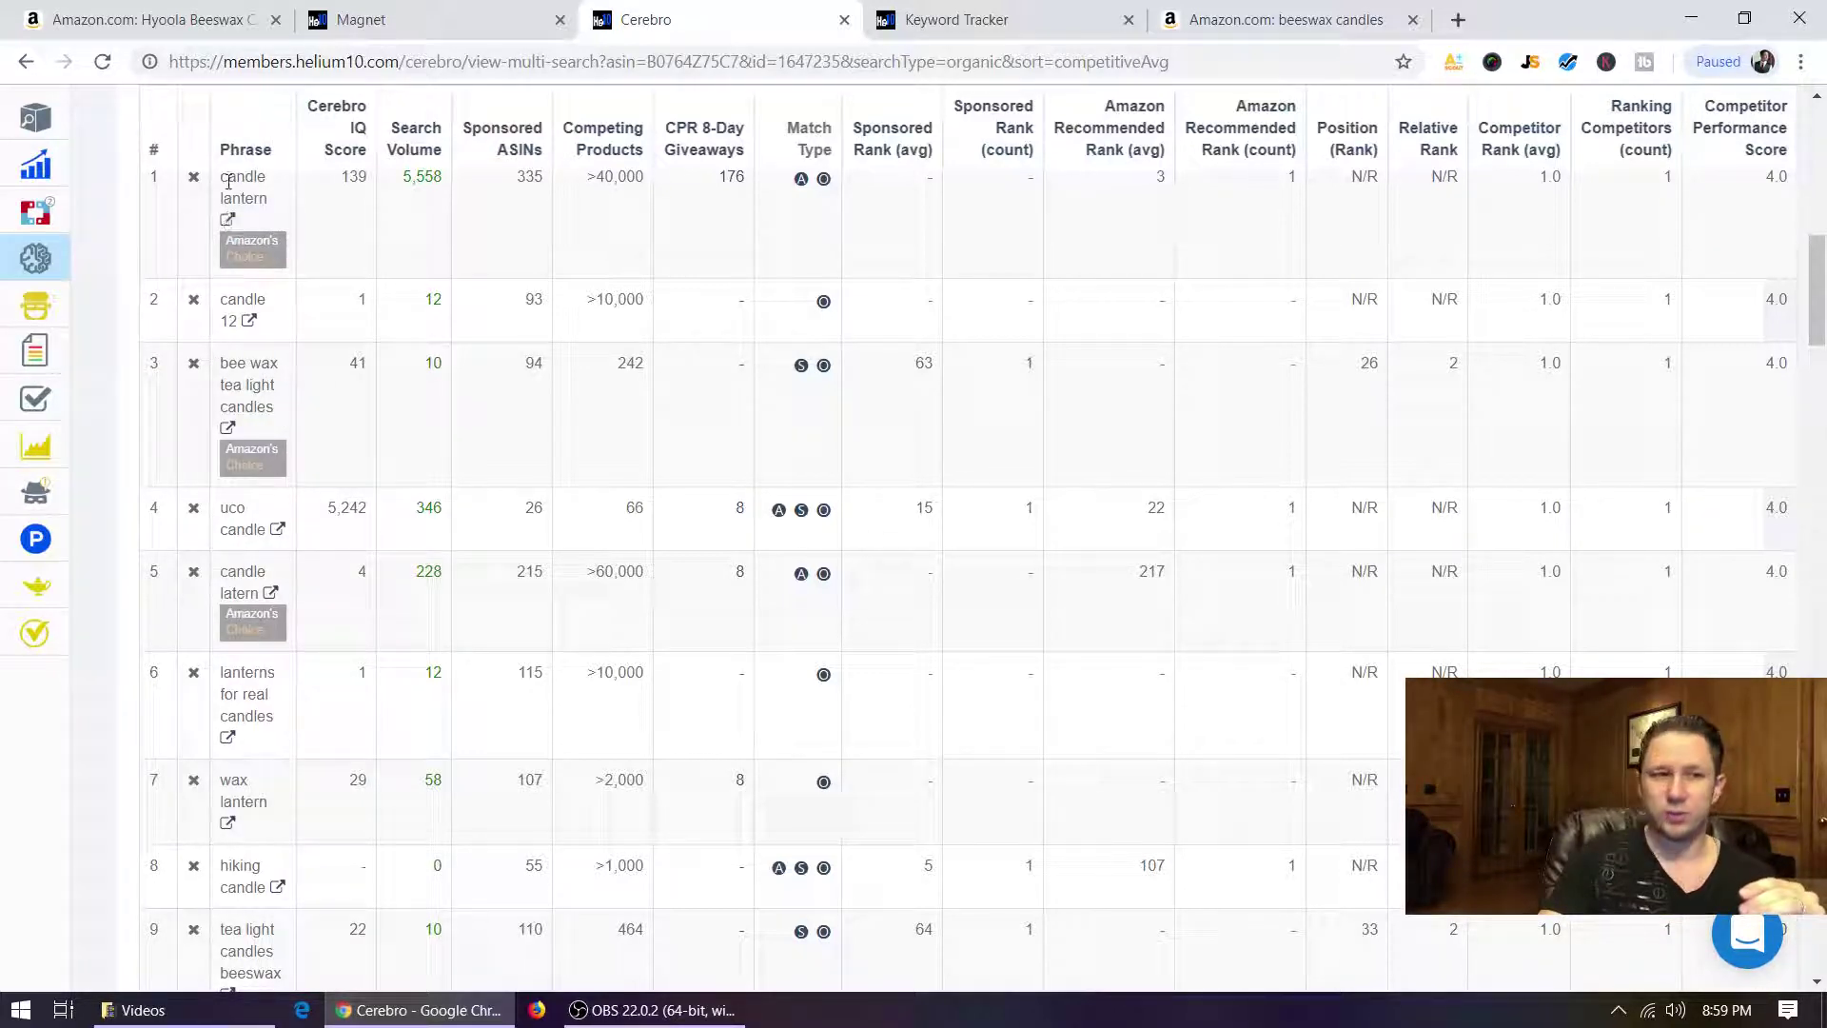
{"action": "scroll", "coordinate": [238, 225], "scroll_direction": "up", "scroll_amount": 1}
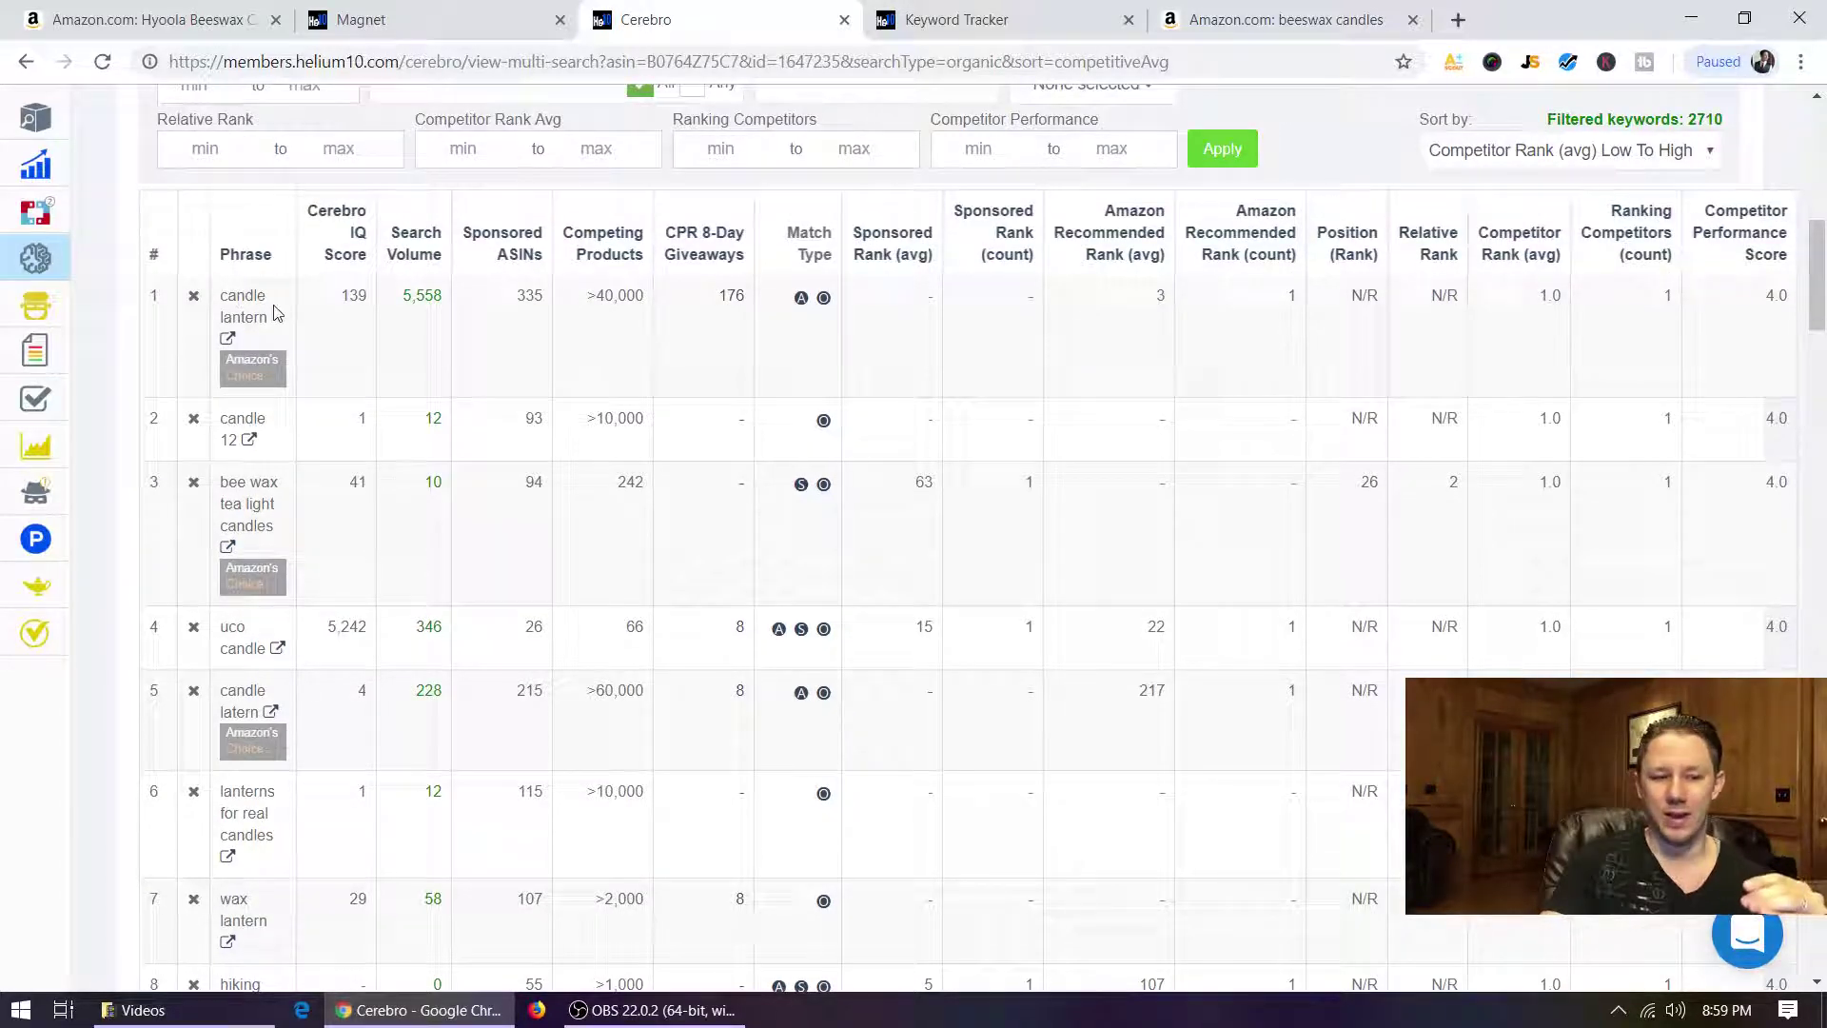
{"action": "scroll", "coordinate": [676, 621], "scroll_direction": "down", "scroll_amount": 1}
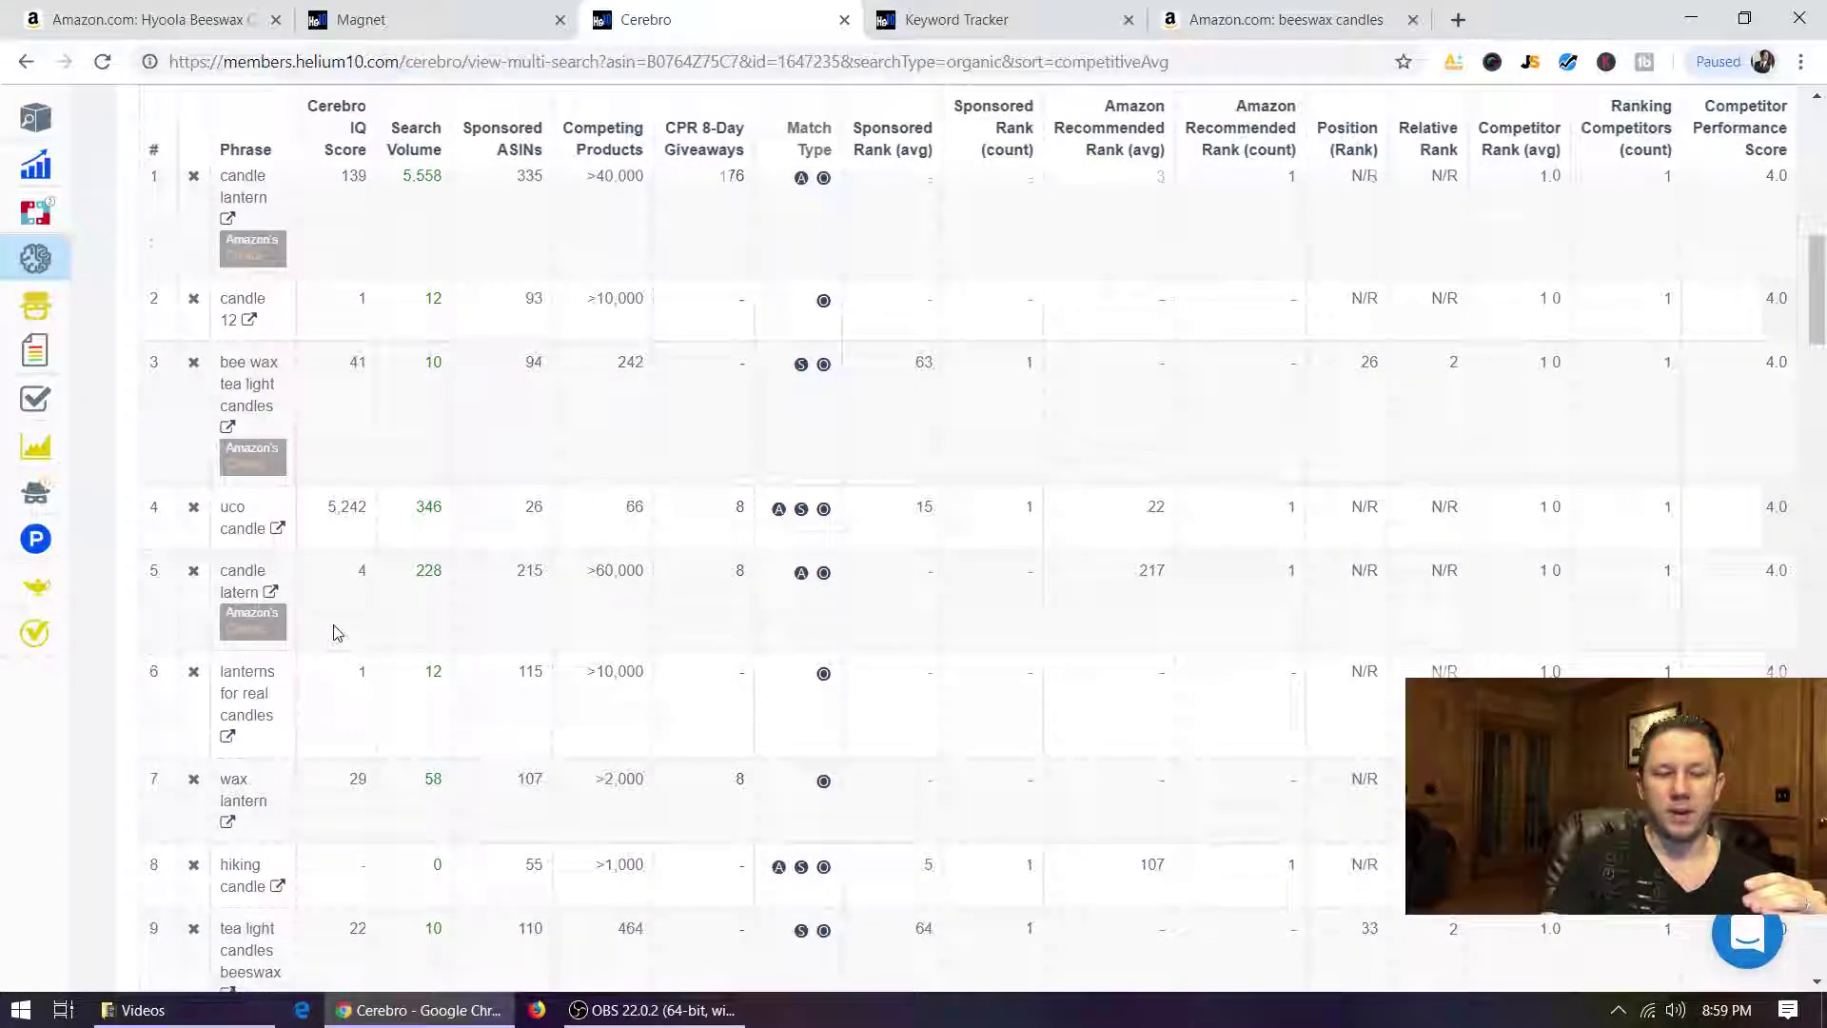
{"action": "scroll", "coordinate": [335, 633], "scroll_direction": "down", "scroll_amount": 1}
{"action": "left_click_drag", "start_coordinate": [276, 269], "coordinate": [217, 276]}
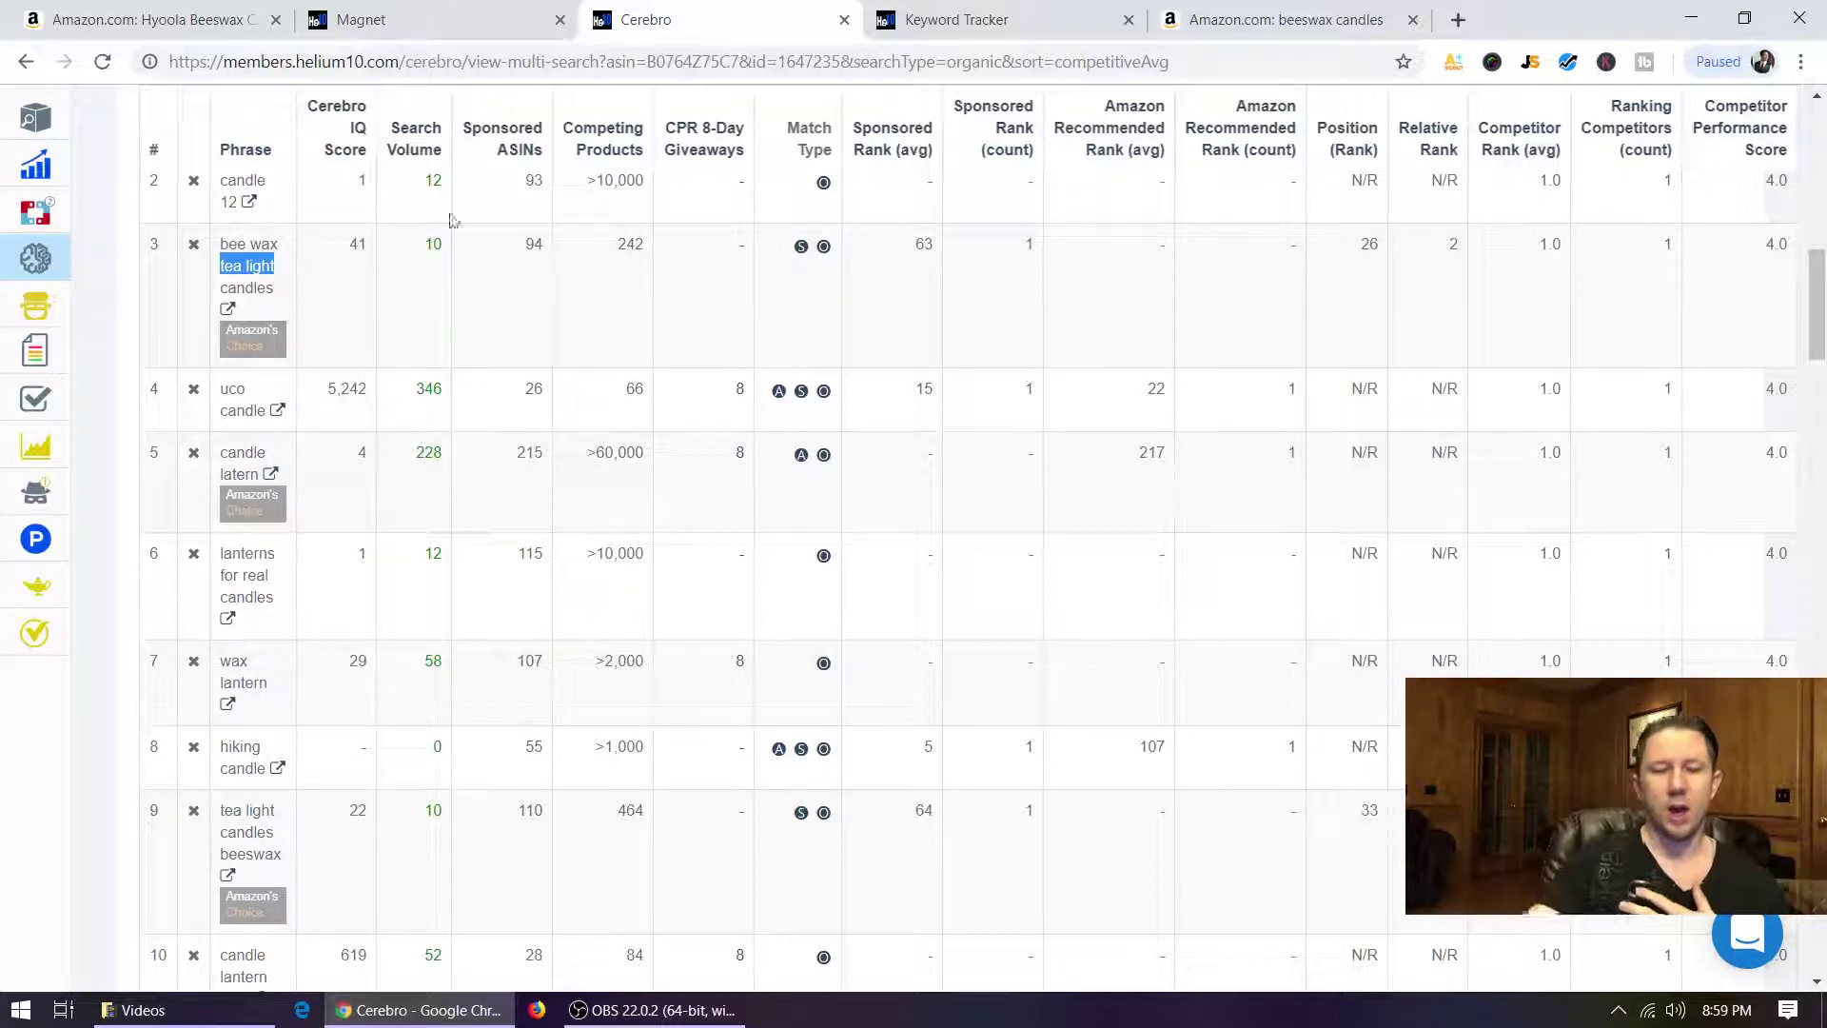
{"action": "scroll", "coordinate": [967, 624], "scroll_direction": "up", "scroll_amount": 4}
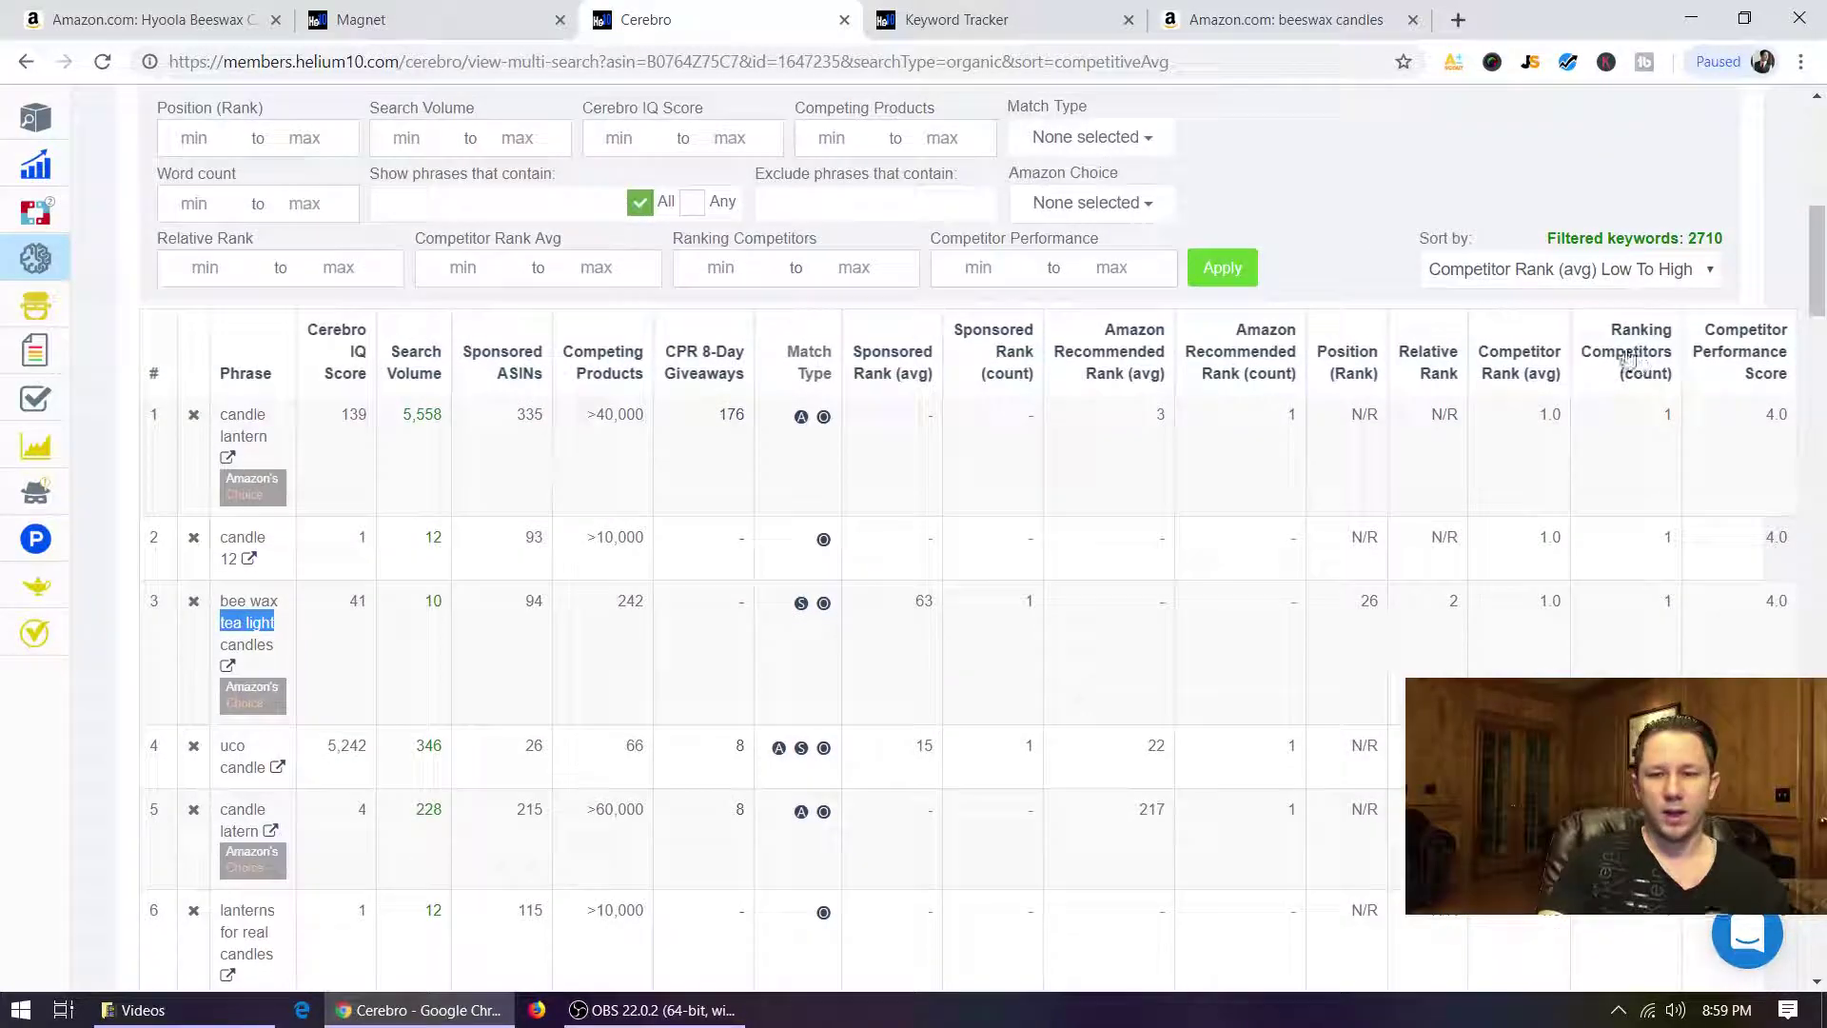
{"action": "scroll", "coordinate": [642, 528], "scroll_direction": "down", "scroll_amount": 1}
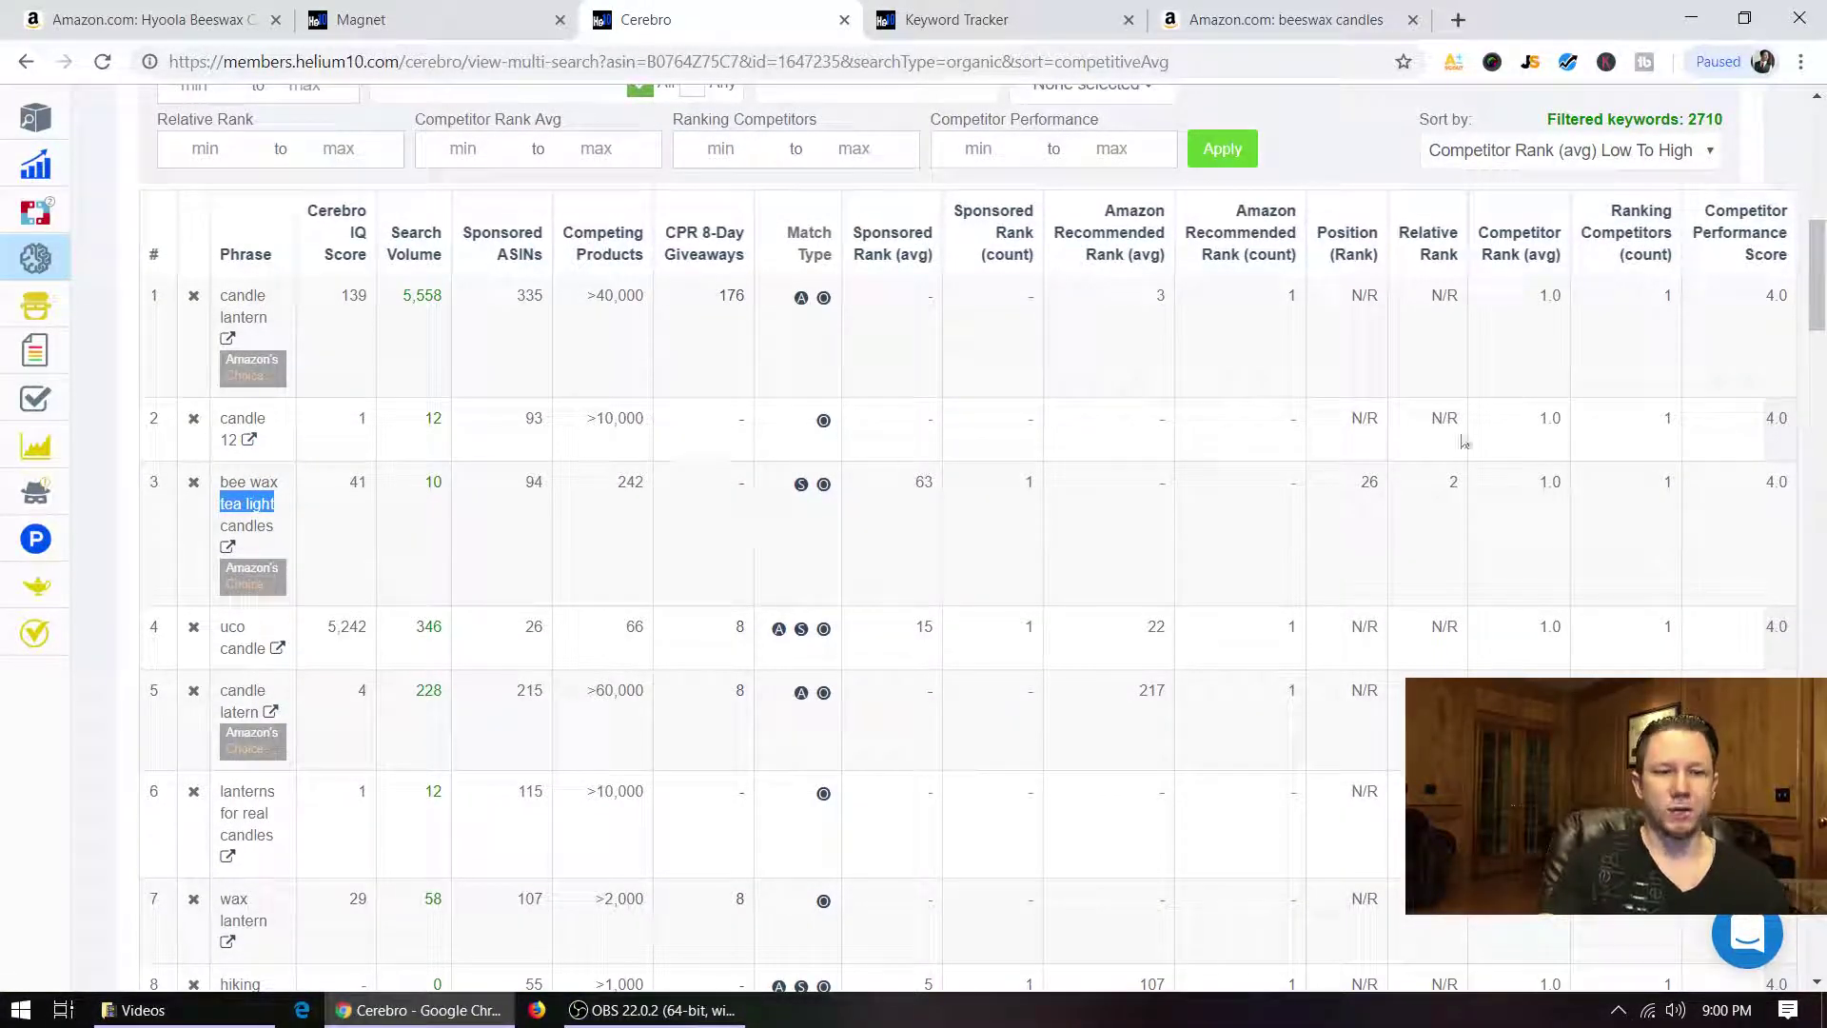
{"action": "scroll", "coordinate": [1584, 447], "scroll_direction": "down", "scroll_amount": 4}
{"action": "scroll", "coordinate": [1538, 600], "scroll_direction": "down", "scroll_amount": 2}
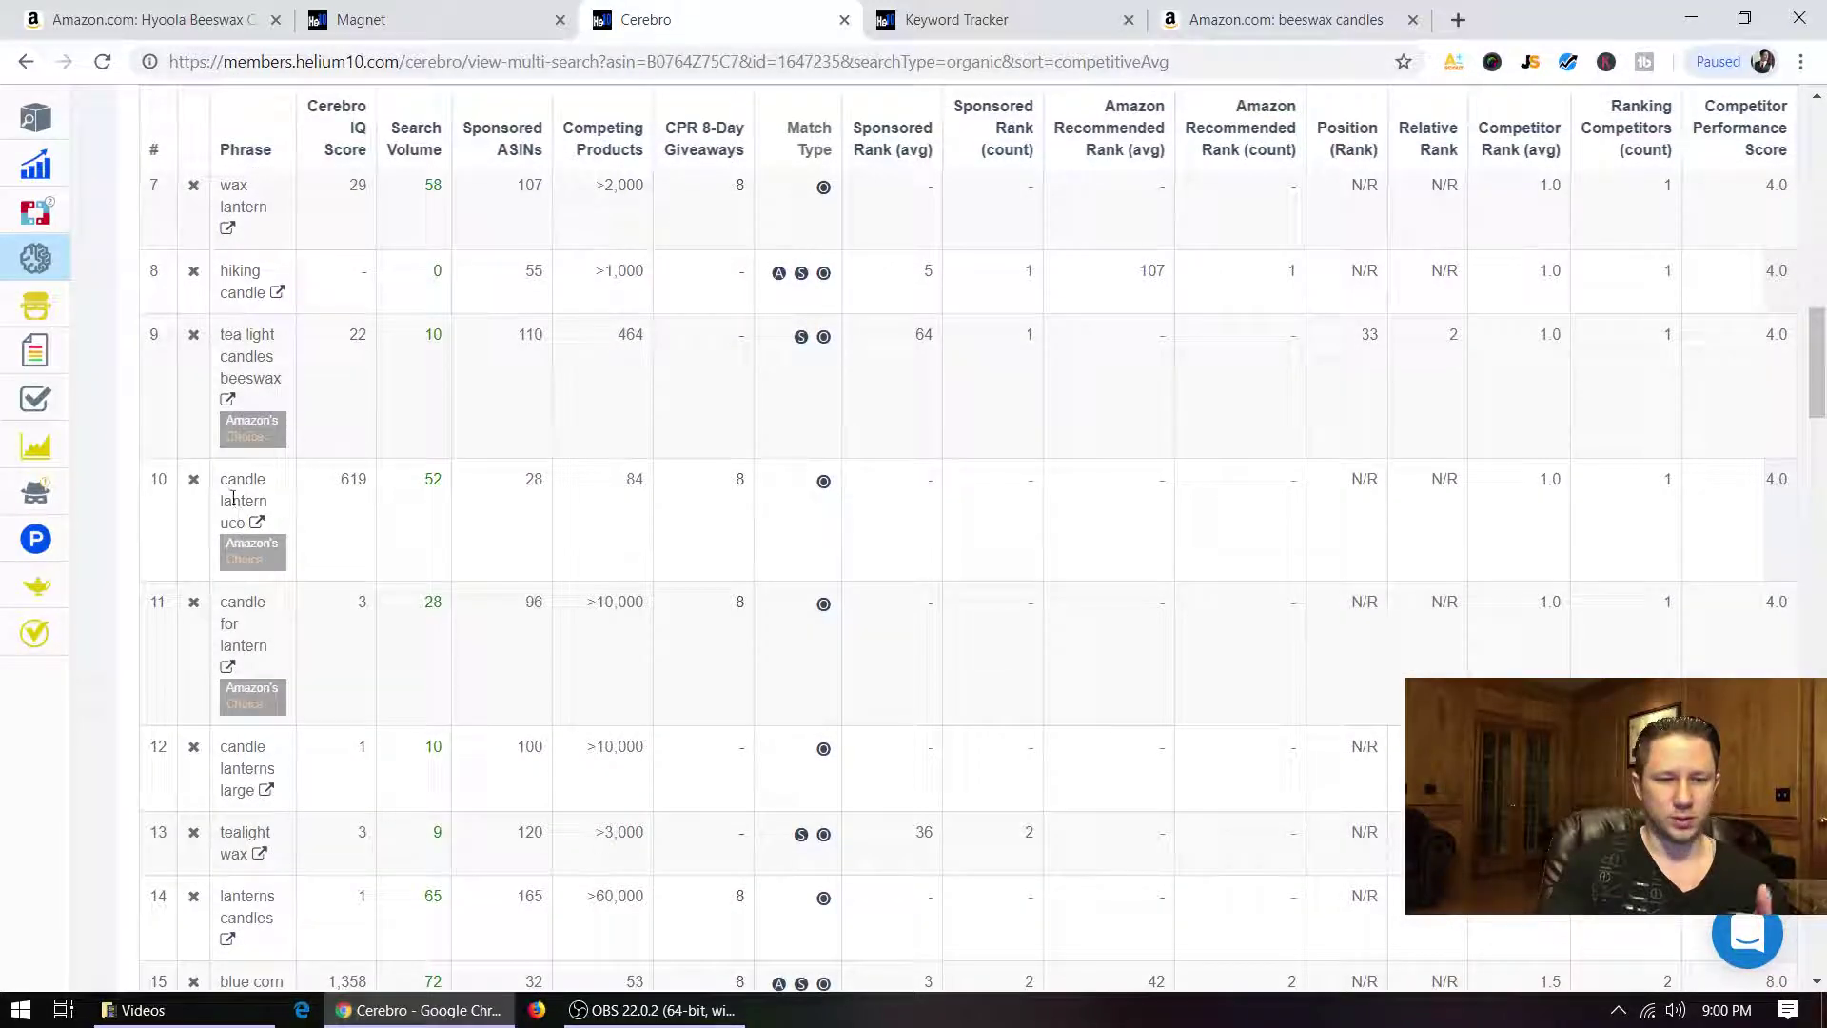
{"action": "scroll", "coordinate": [247, 350], "scroll_direction": "down", "scroll_amount": 3}
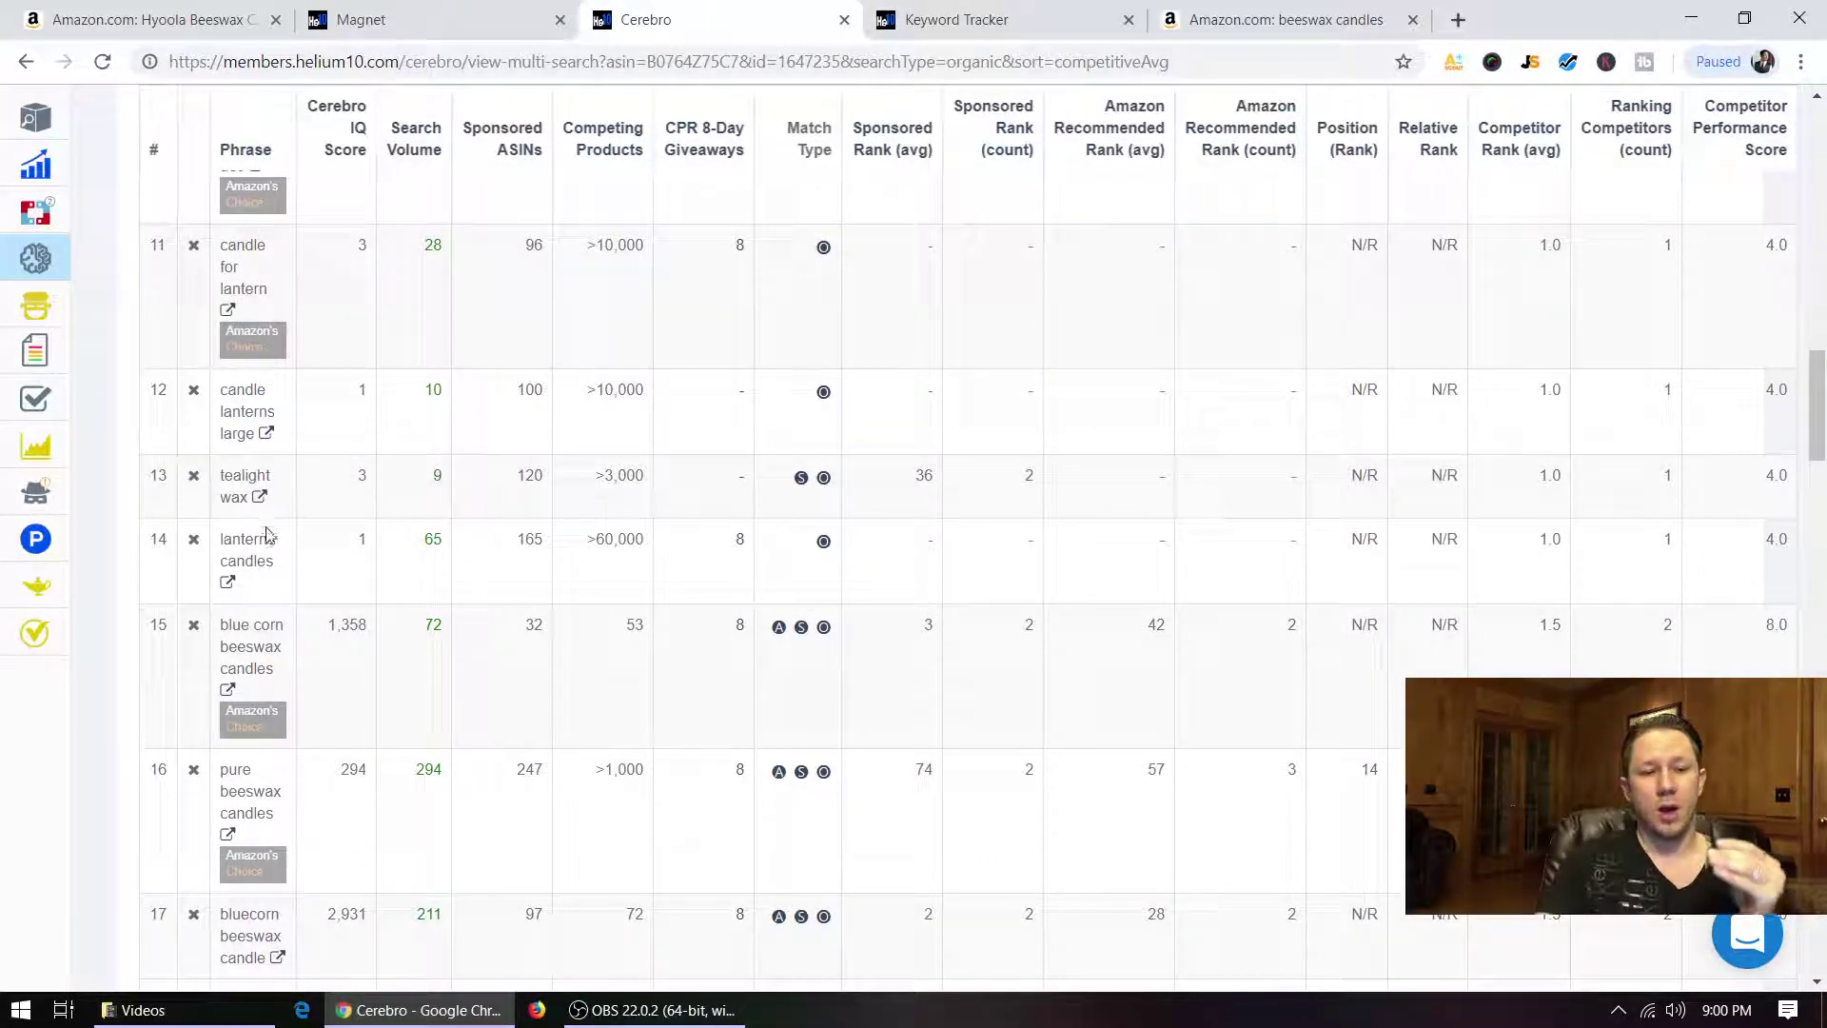
{"action": "scroll", "coordinate": [268, 530], "scroll_direction": "down", "scroll_amount": 3}
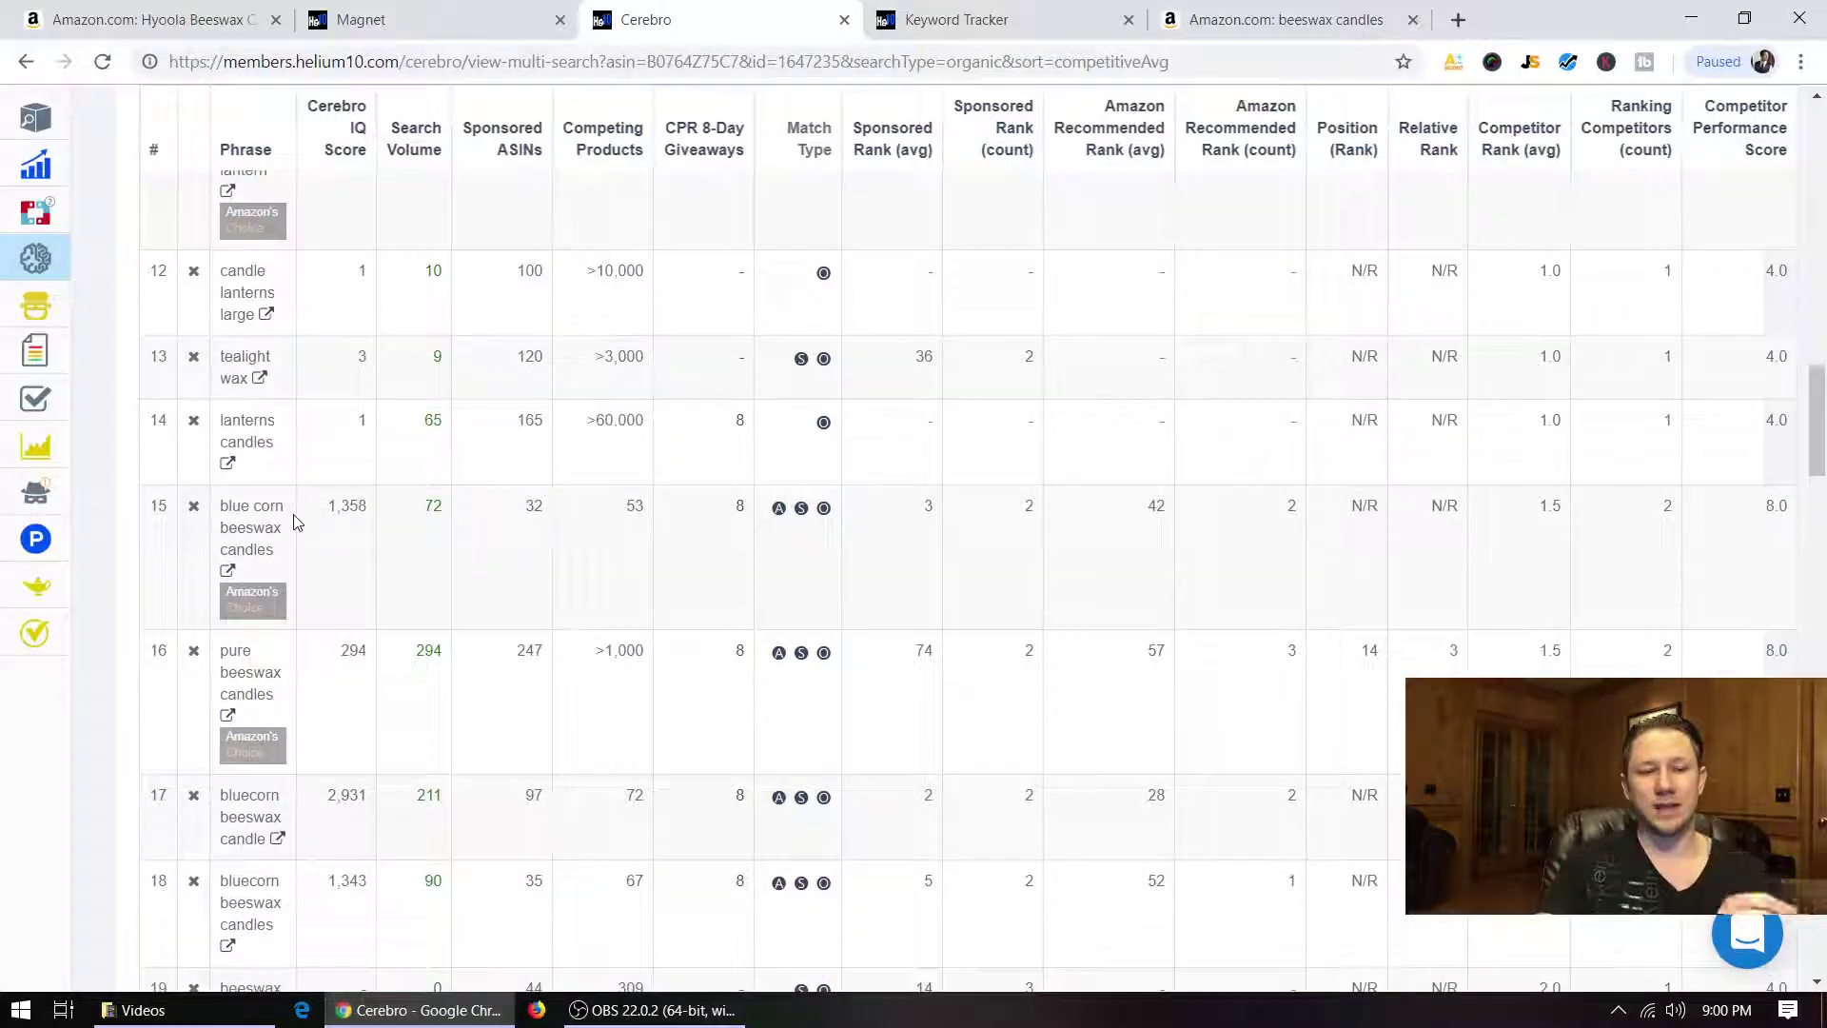
{"action": "scroll", "coordinate": [292, 521], "scroll_direction": "down", "scroll_amount": 3}
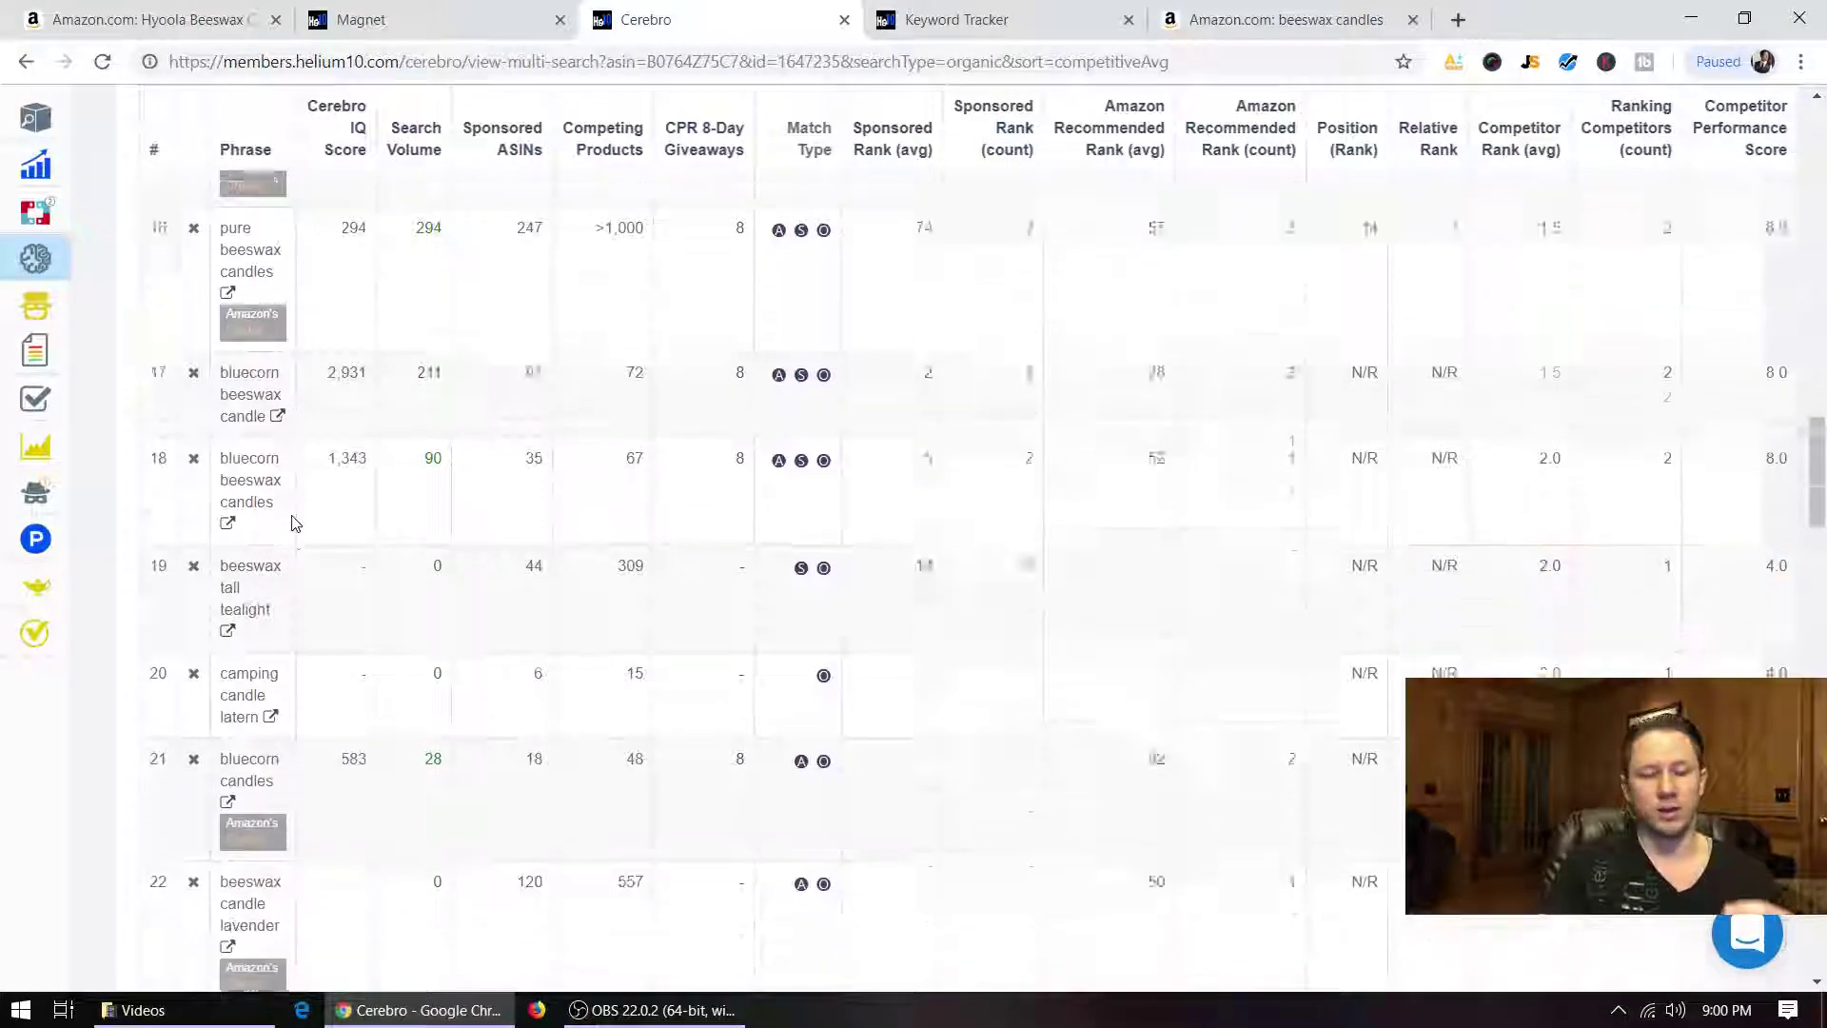
{"action": "left_click_drag", "start_coordinate": [282, 565], "coordinate": [207, 523]}
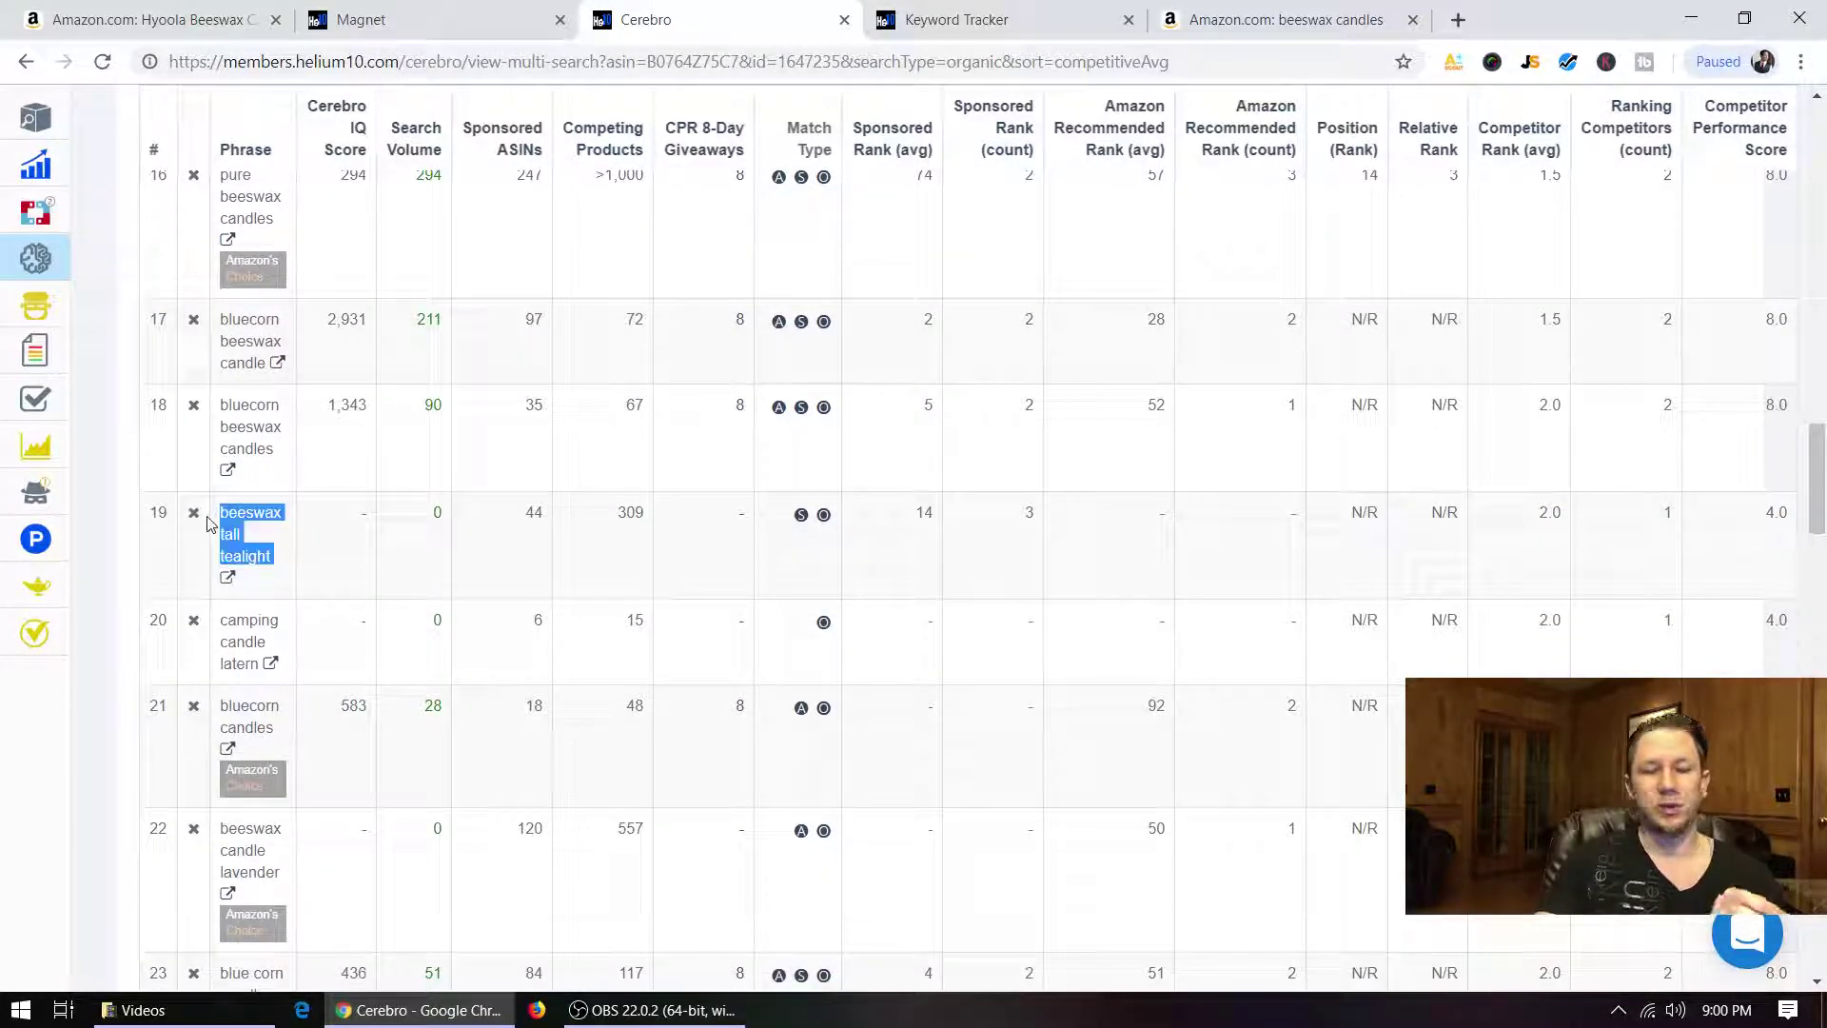
{"action": "left_click_drag", "start_coordinate": [220, 403], "coordinate": [271, 447]}
{"action": "left_click", "coordinate": [258, 573]}
{"action": "scroll", "coordinate": [260, 590], "scroll_direction": "down", "scroll_amount": 4}
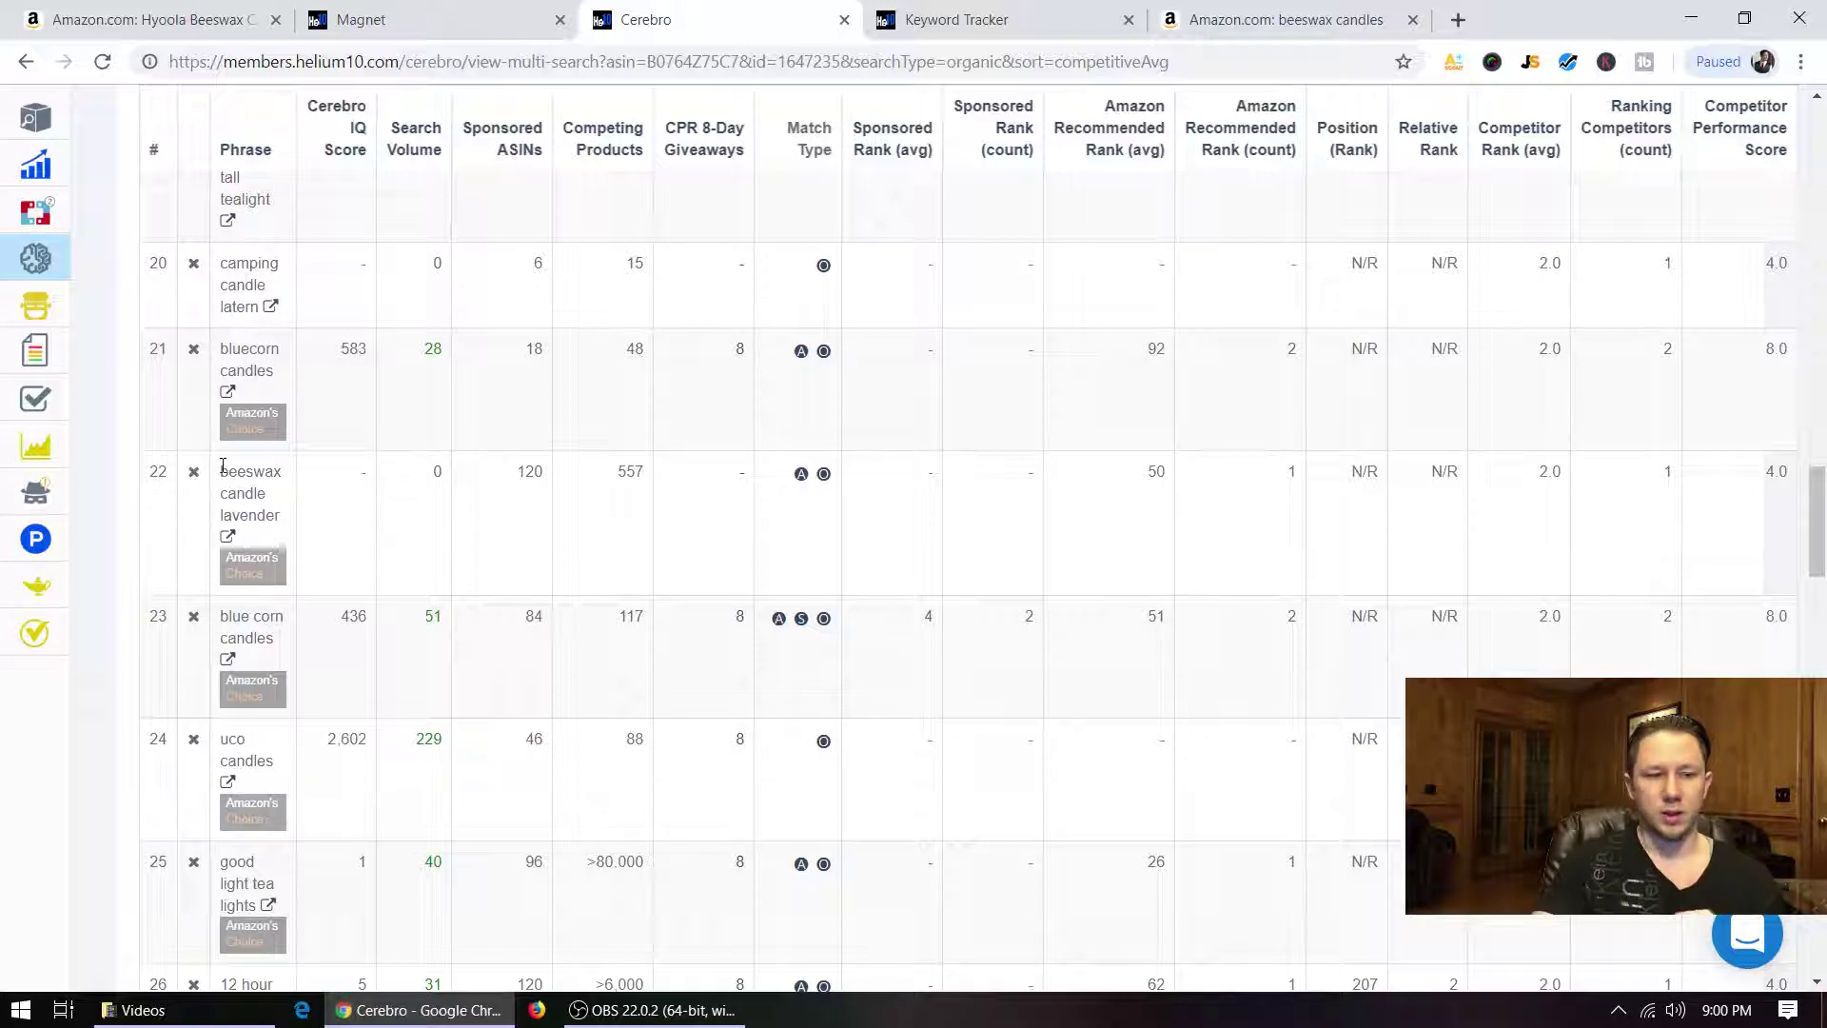
{"action": "left_click_drag", "start_coordinate": [275, 515], "coordinate": [219, 519]}
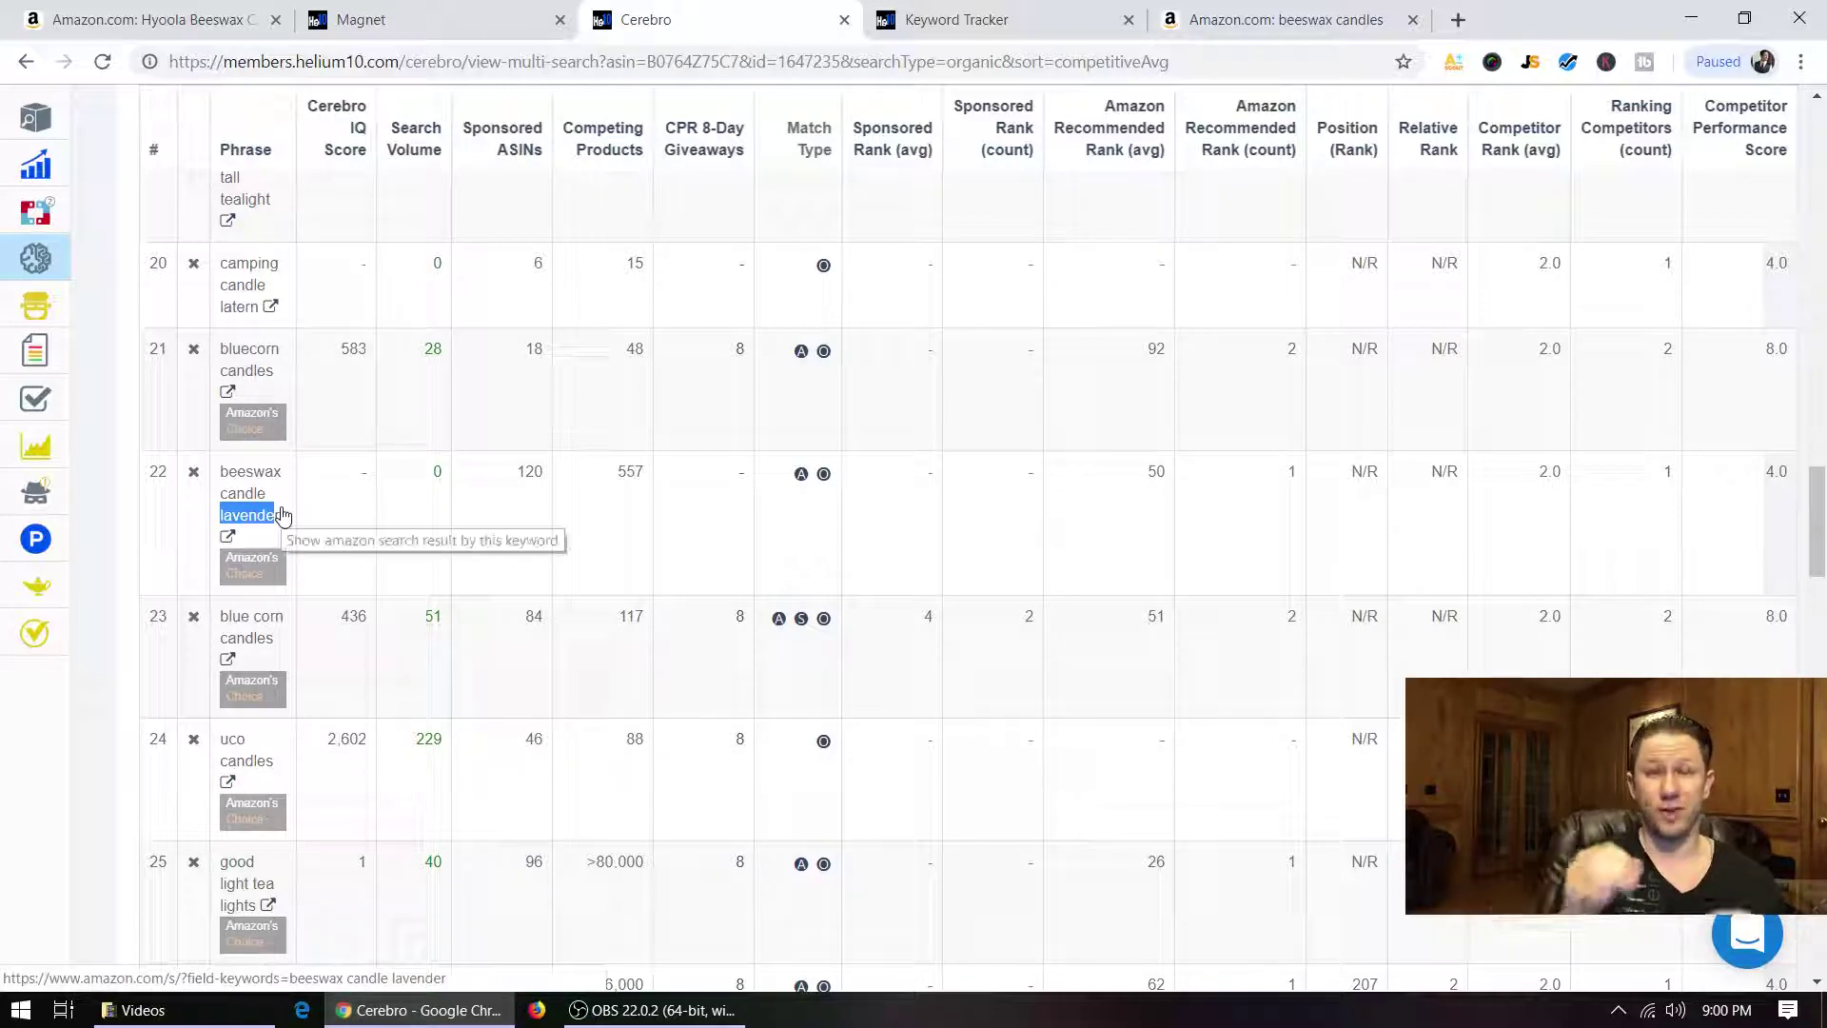
{"action": "scroll", "coordinate": [850, 482], "scroll_direction": "down", "scroll_amount": 6}
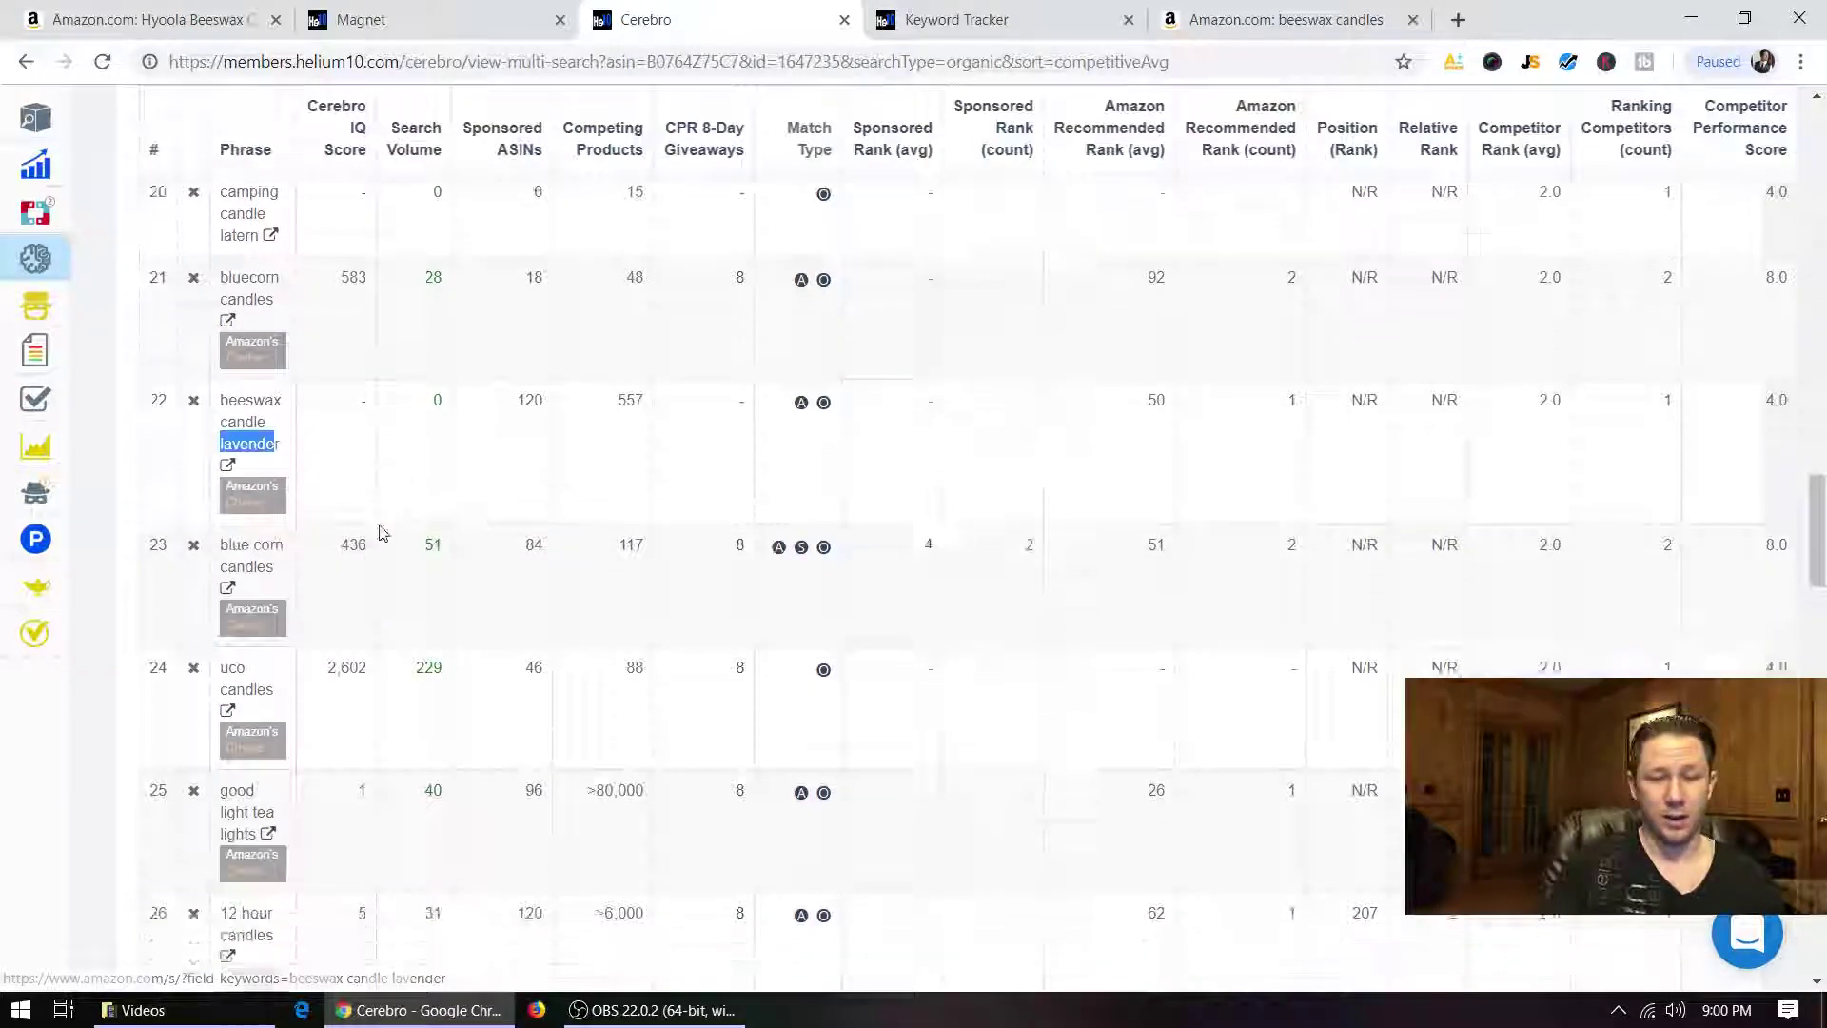
{"action": "scroll", "coordinate": [441, 485], "scroll_direction": "down", "scroll_amount": 3}
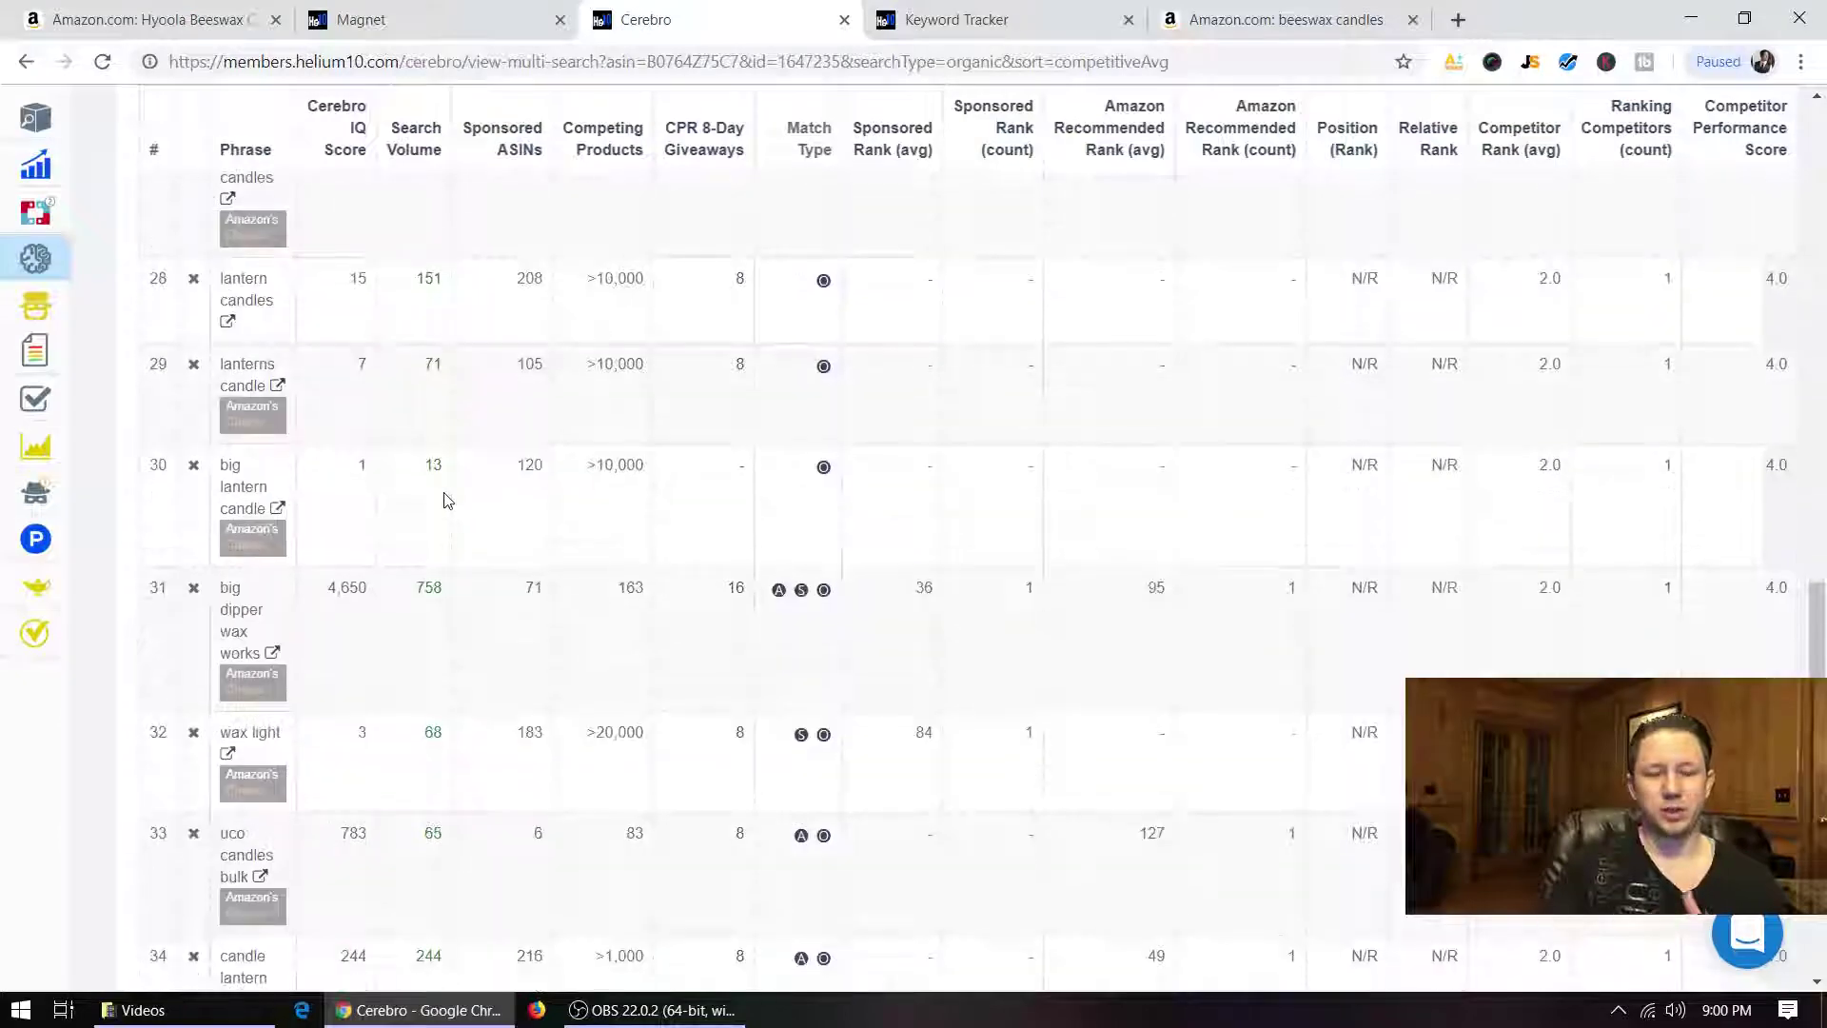
{"action": "scroll", "coordinate": [396, 514], "scroll_direction": "down", "scroll_amount": 3}
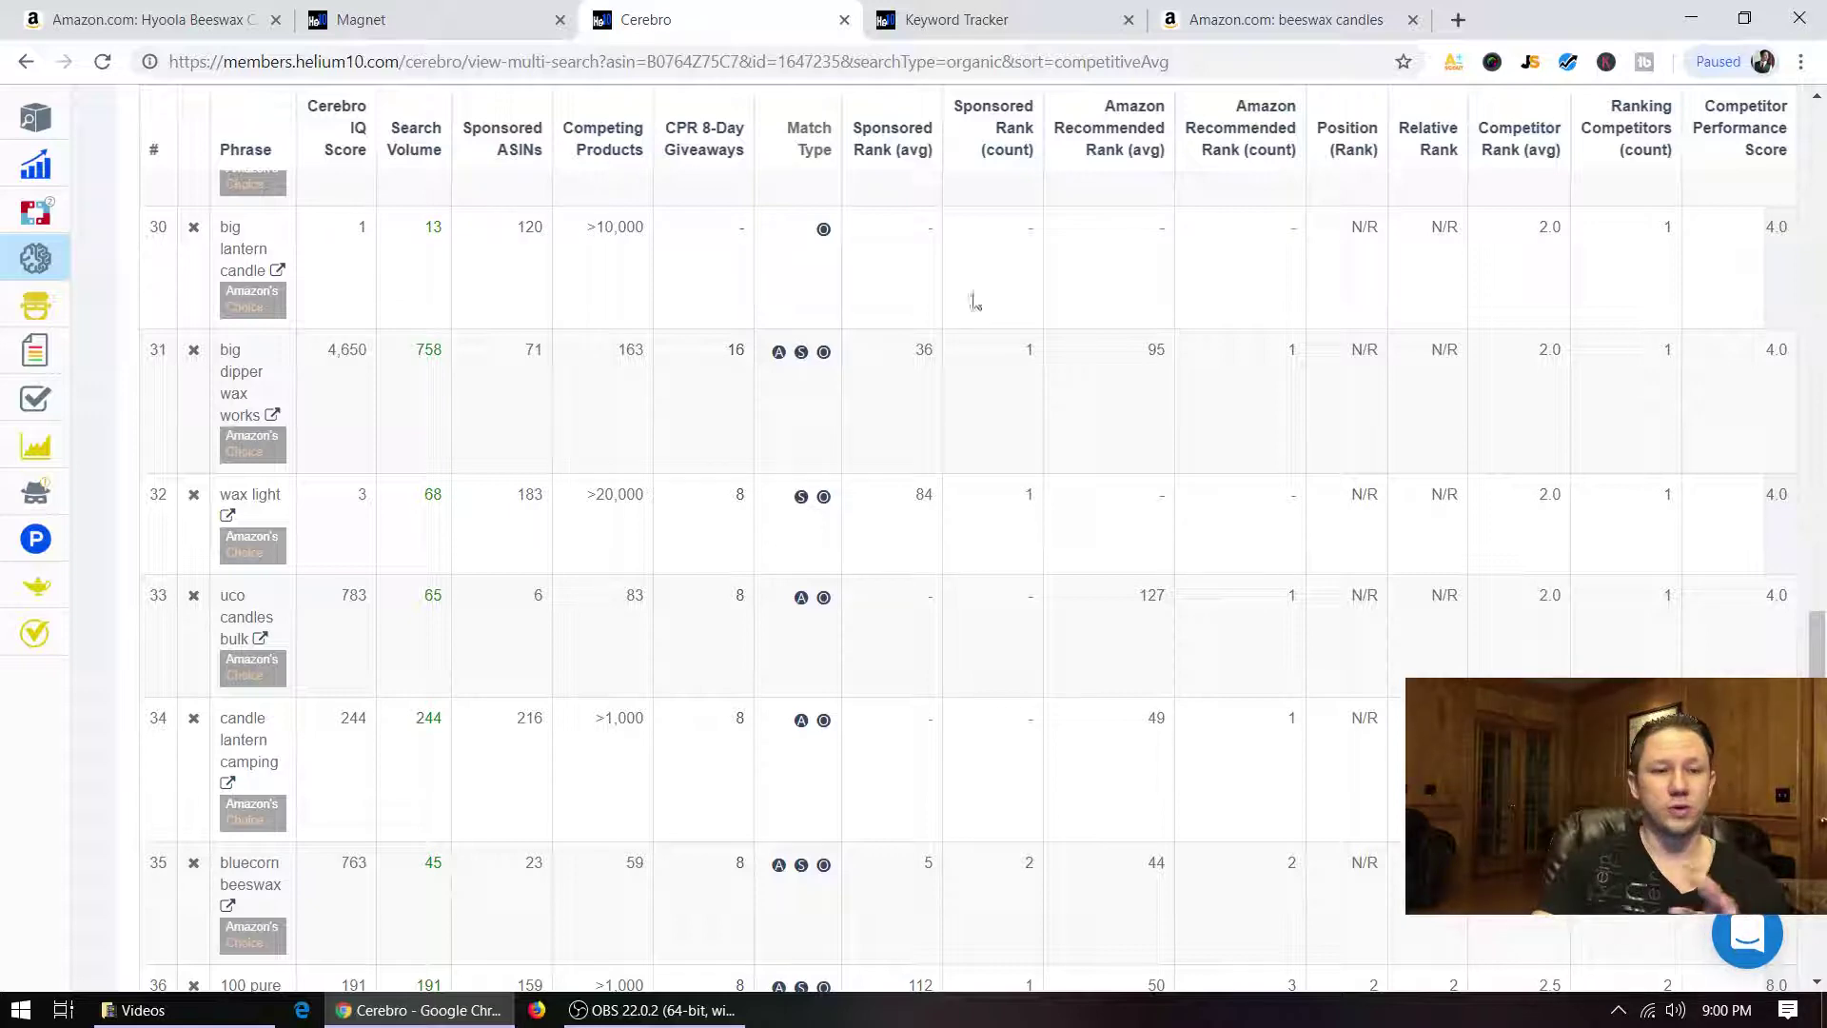
Step: View Keyword Tracker's 13 tracked keywords for the Hyoola 12-pack and their Rank Change
{"action": "left_click", "coordinate": [961, 21]}
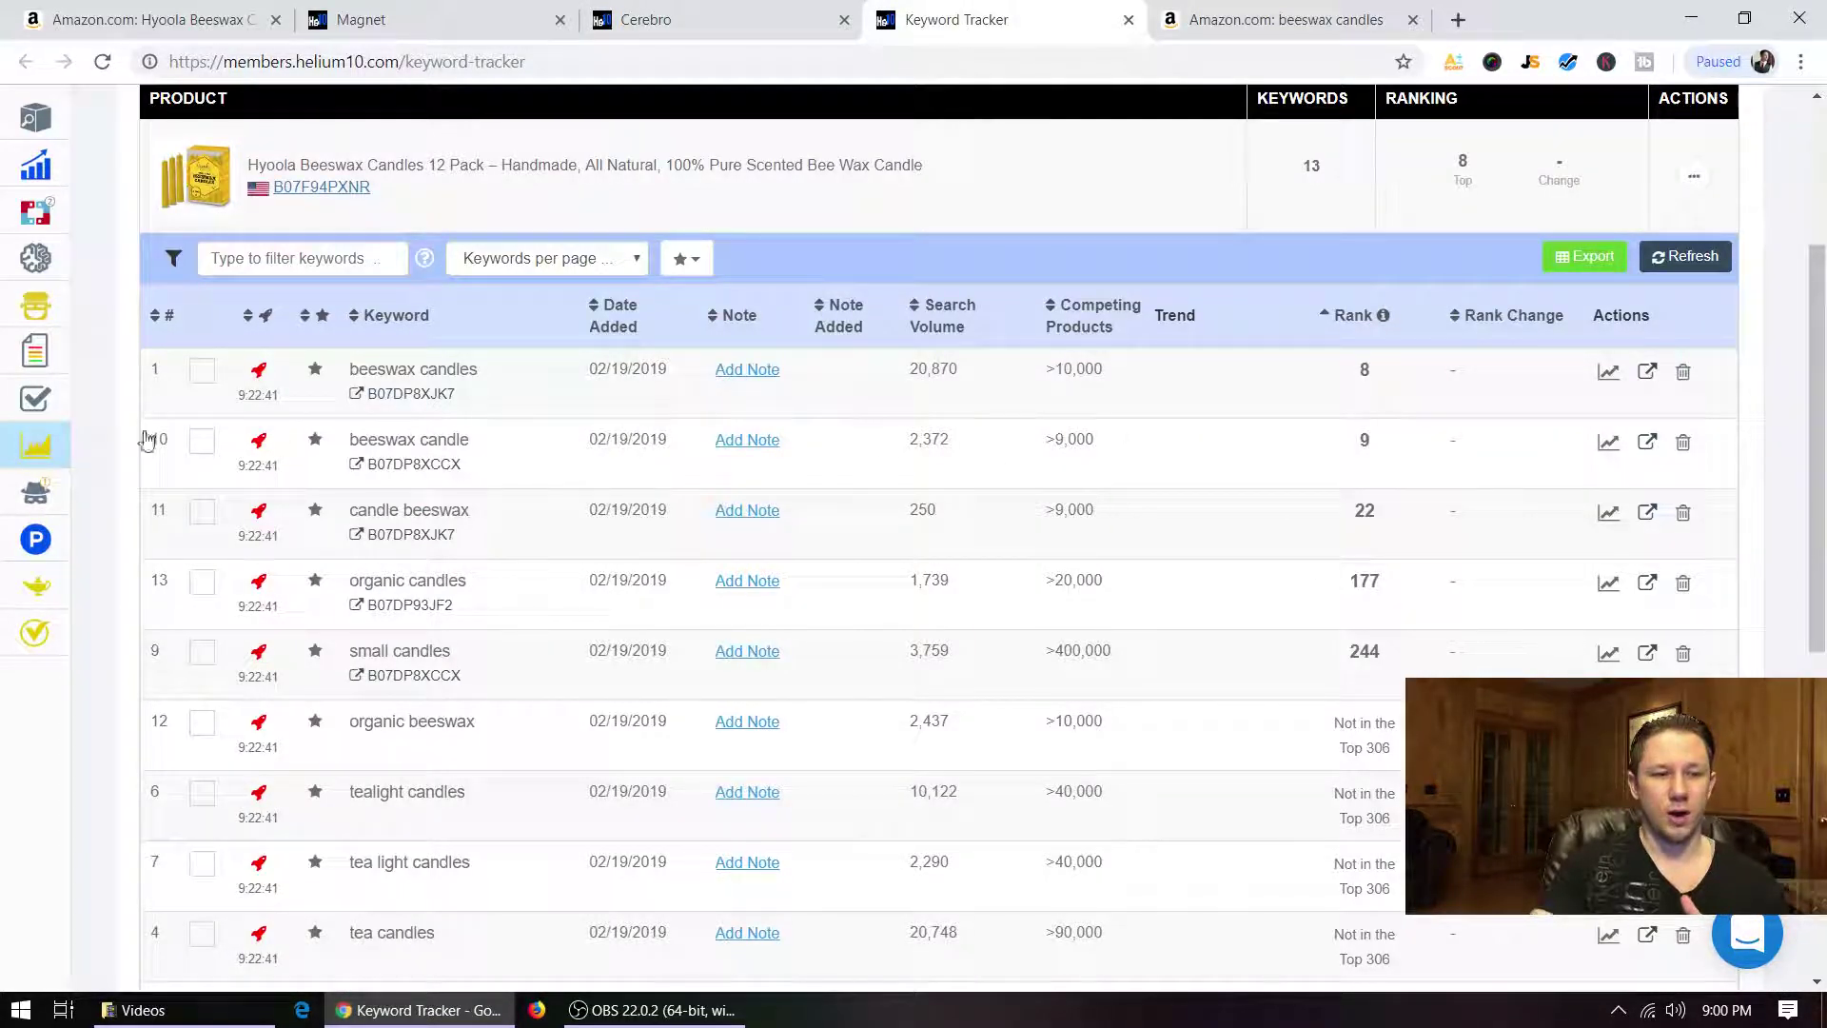
{"action": "mouse_move", "coordinate": [143, 440]}
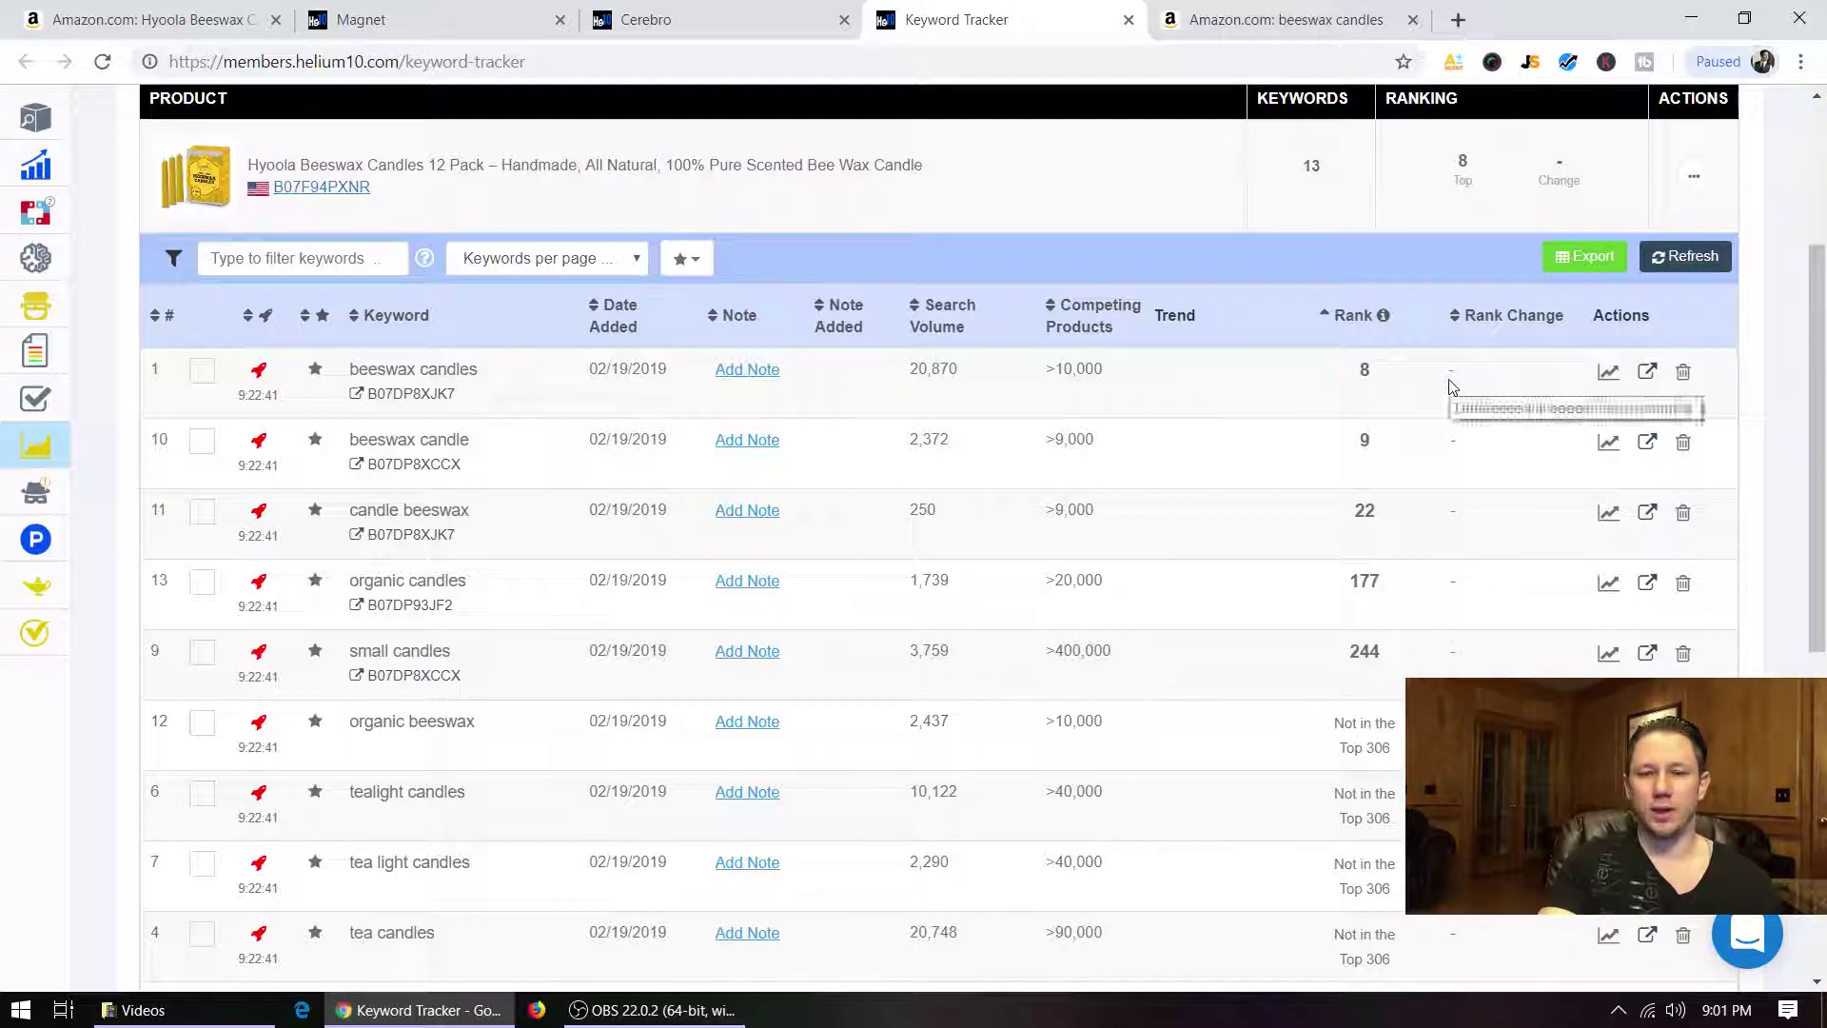
{"action": "mouse_move", "coordinate": [1456, 377]}
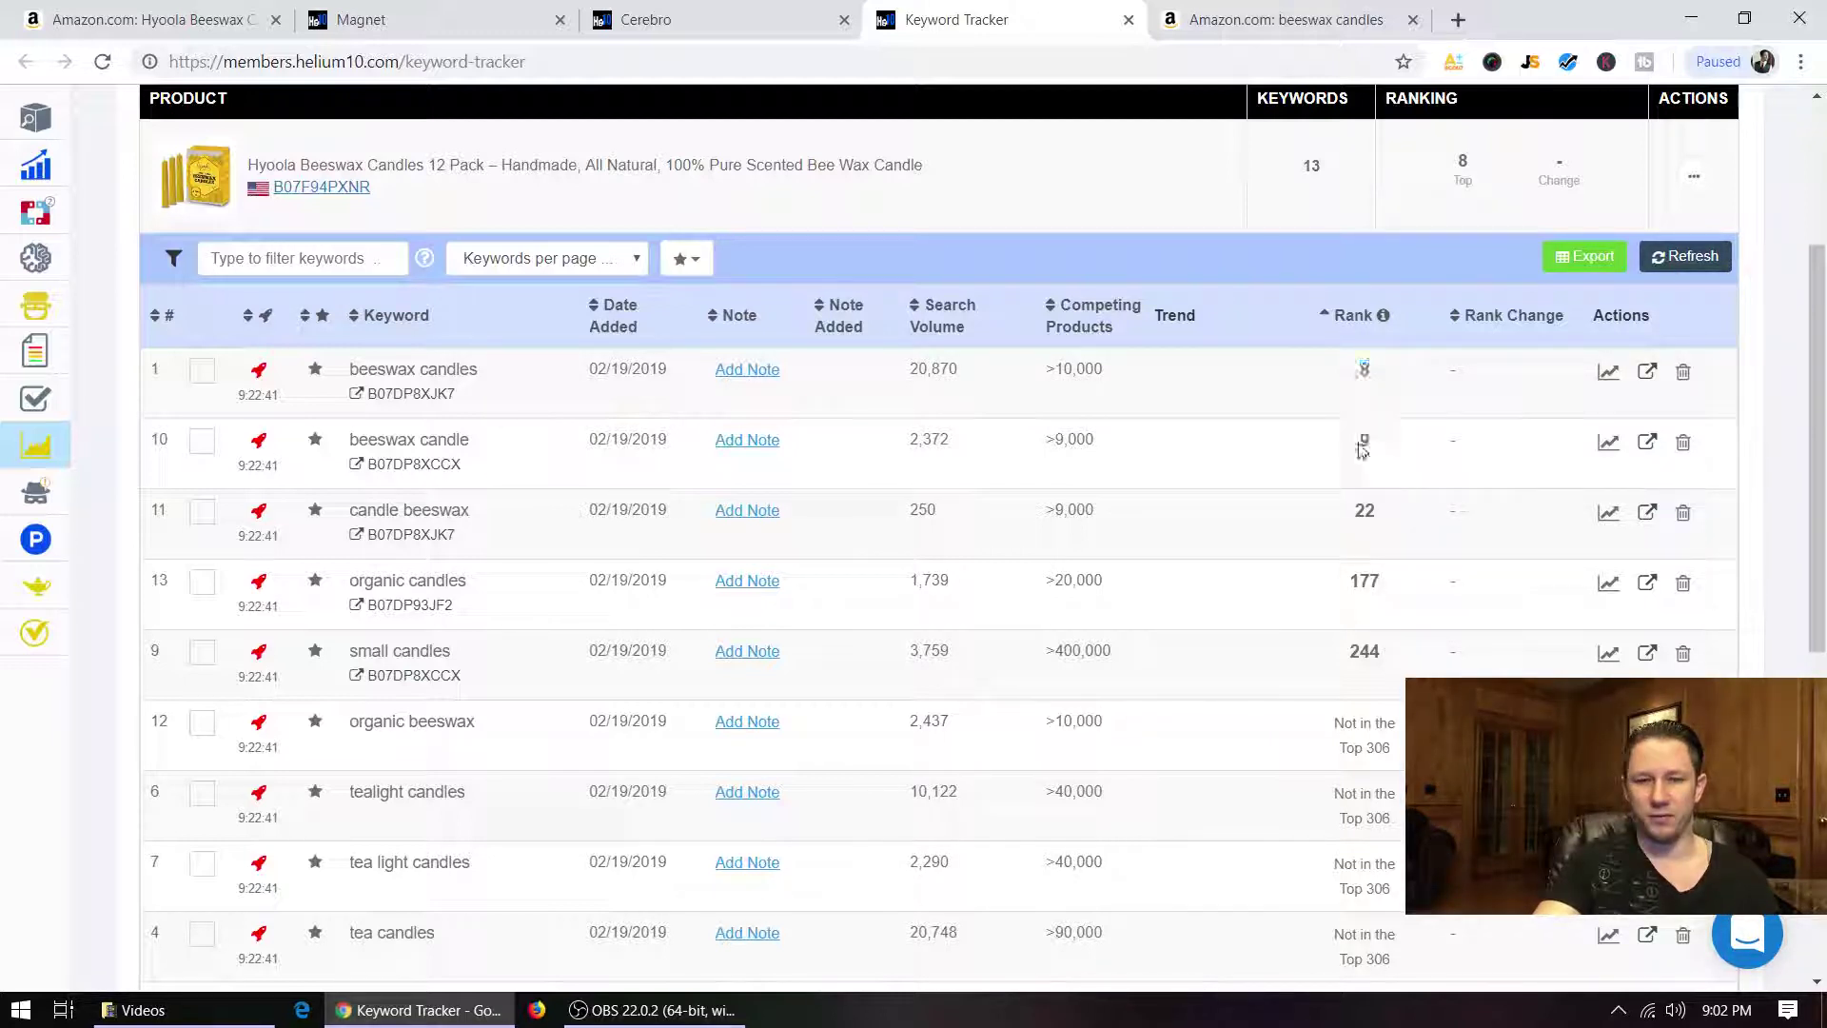
{"action": "left_click_drag", "start_coordinate": [1345, 522], "coordinate": [1377, 521]}
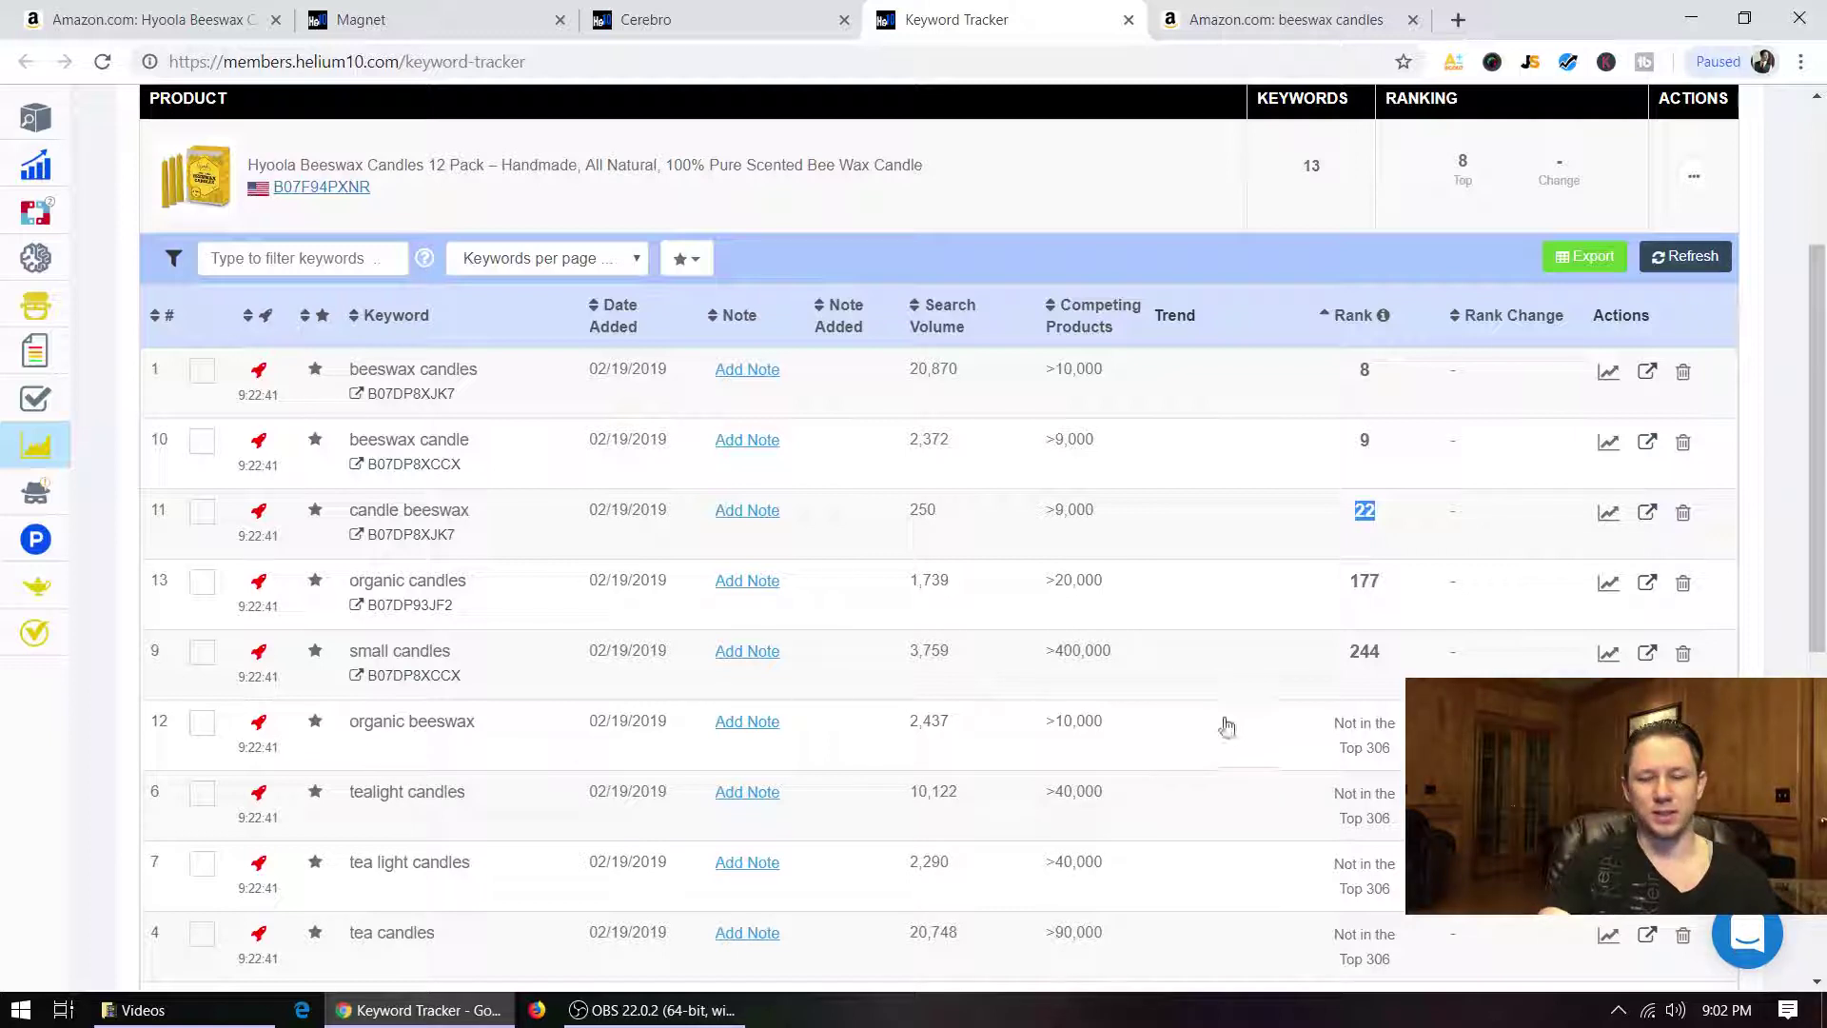
{"action": "left_click_drag", "start_coordinate": [350, 723], "coordinate": [514, 730]}
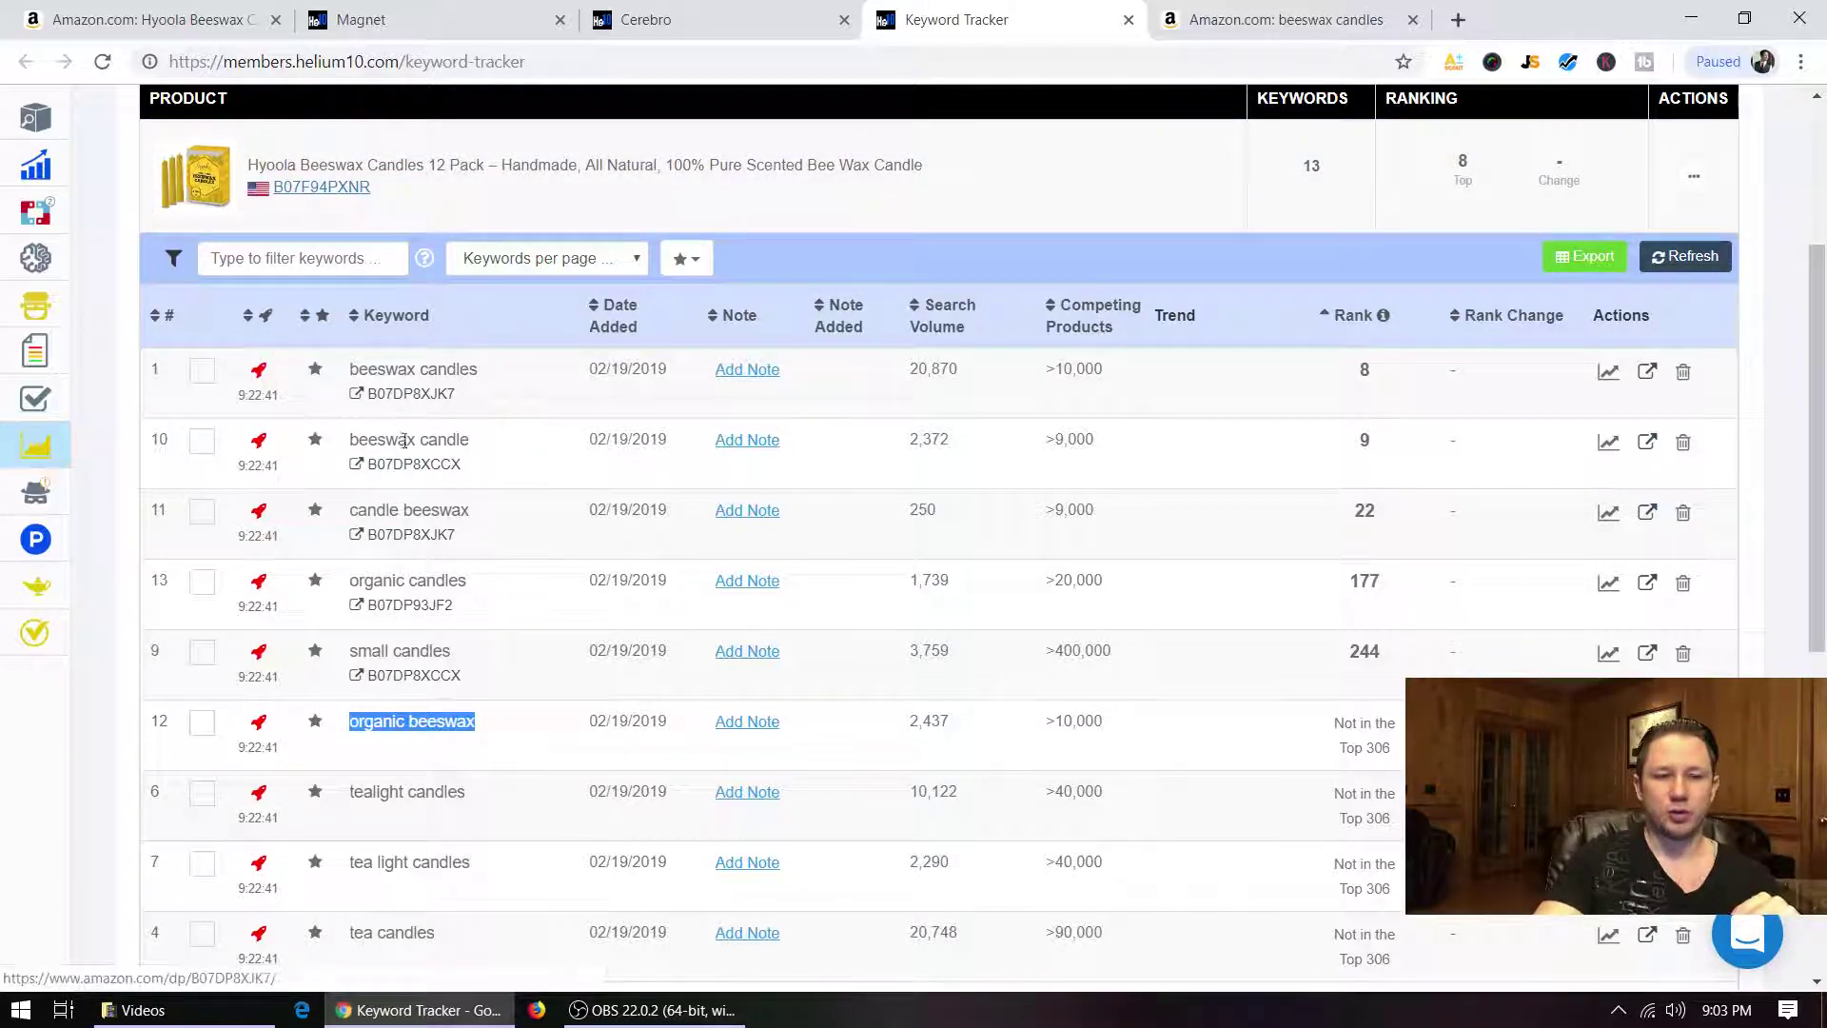
{"action": "left_click_drag", "start_coordinate": [463, 466], "coordinate": [369, 465]}
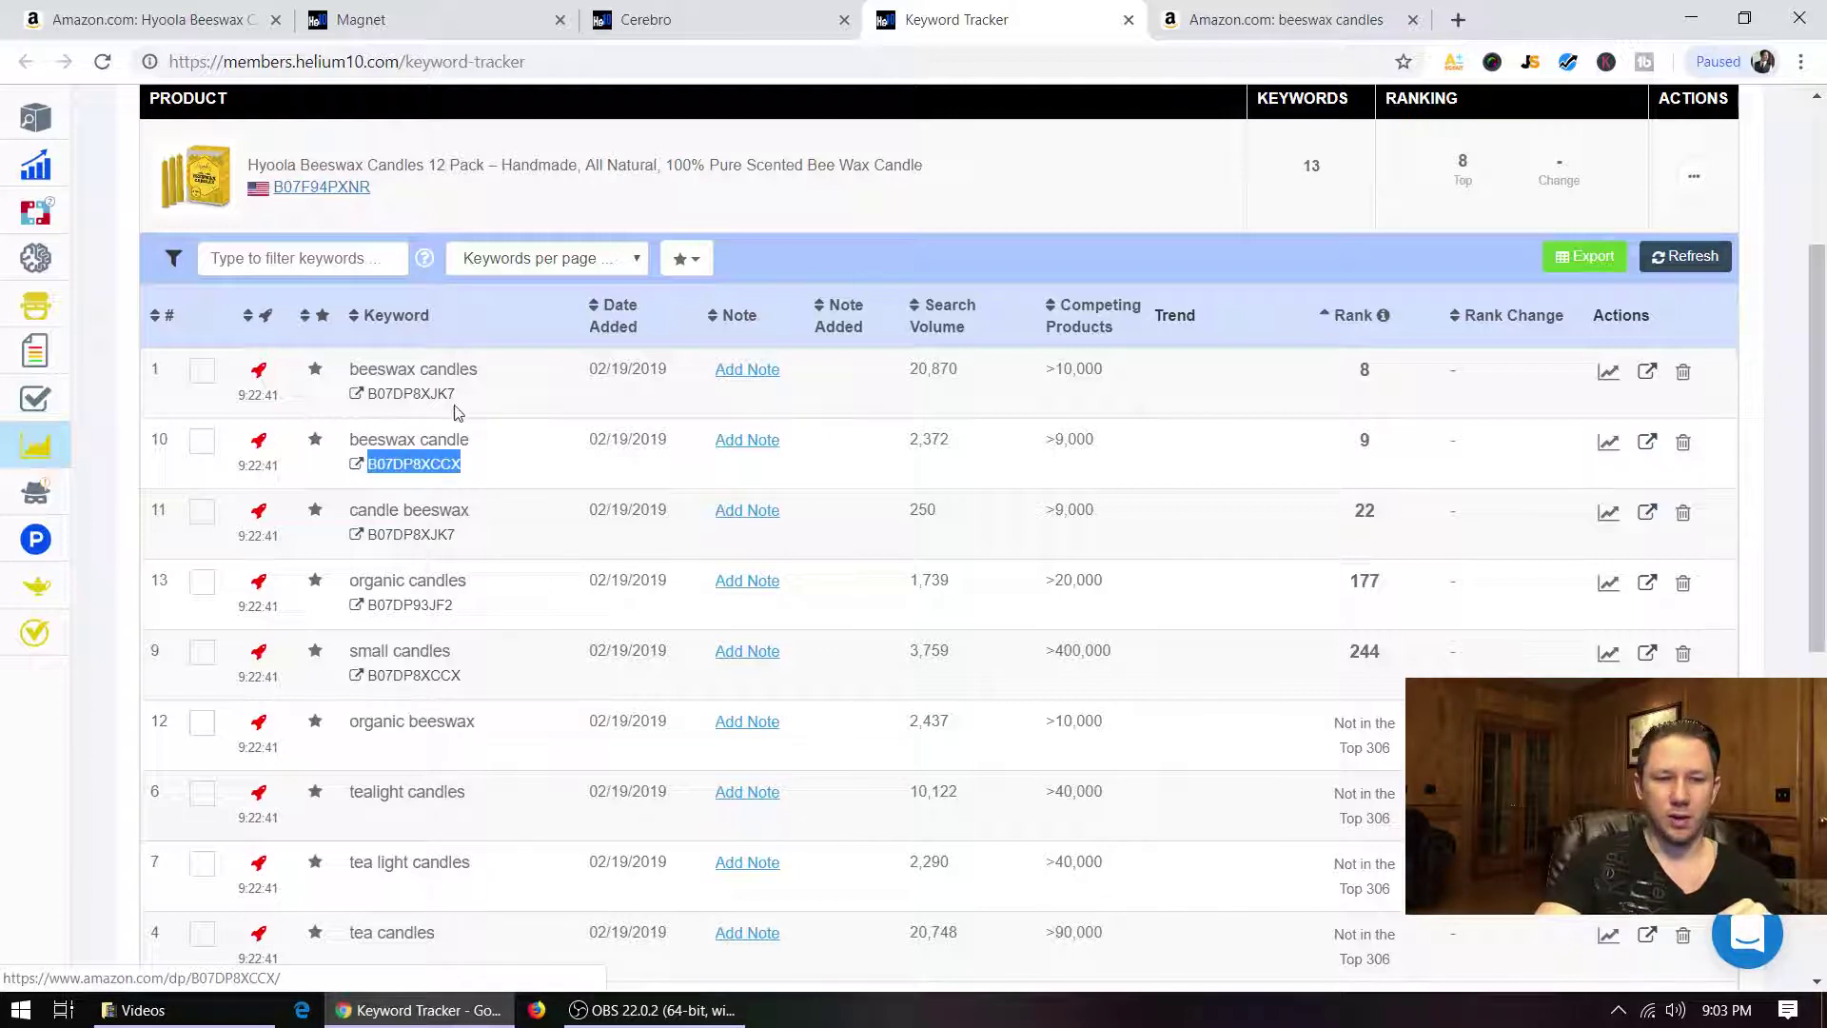
{"action": "left_click_drag", "start_coordinate": [457, 409], "coordinate": [367, 398]}
{"action": "left_click_drag", "start_coordinate": [485, 481], "coordinate": [343, 473]}
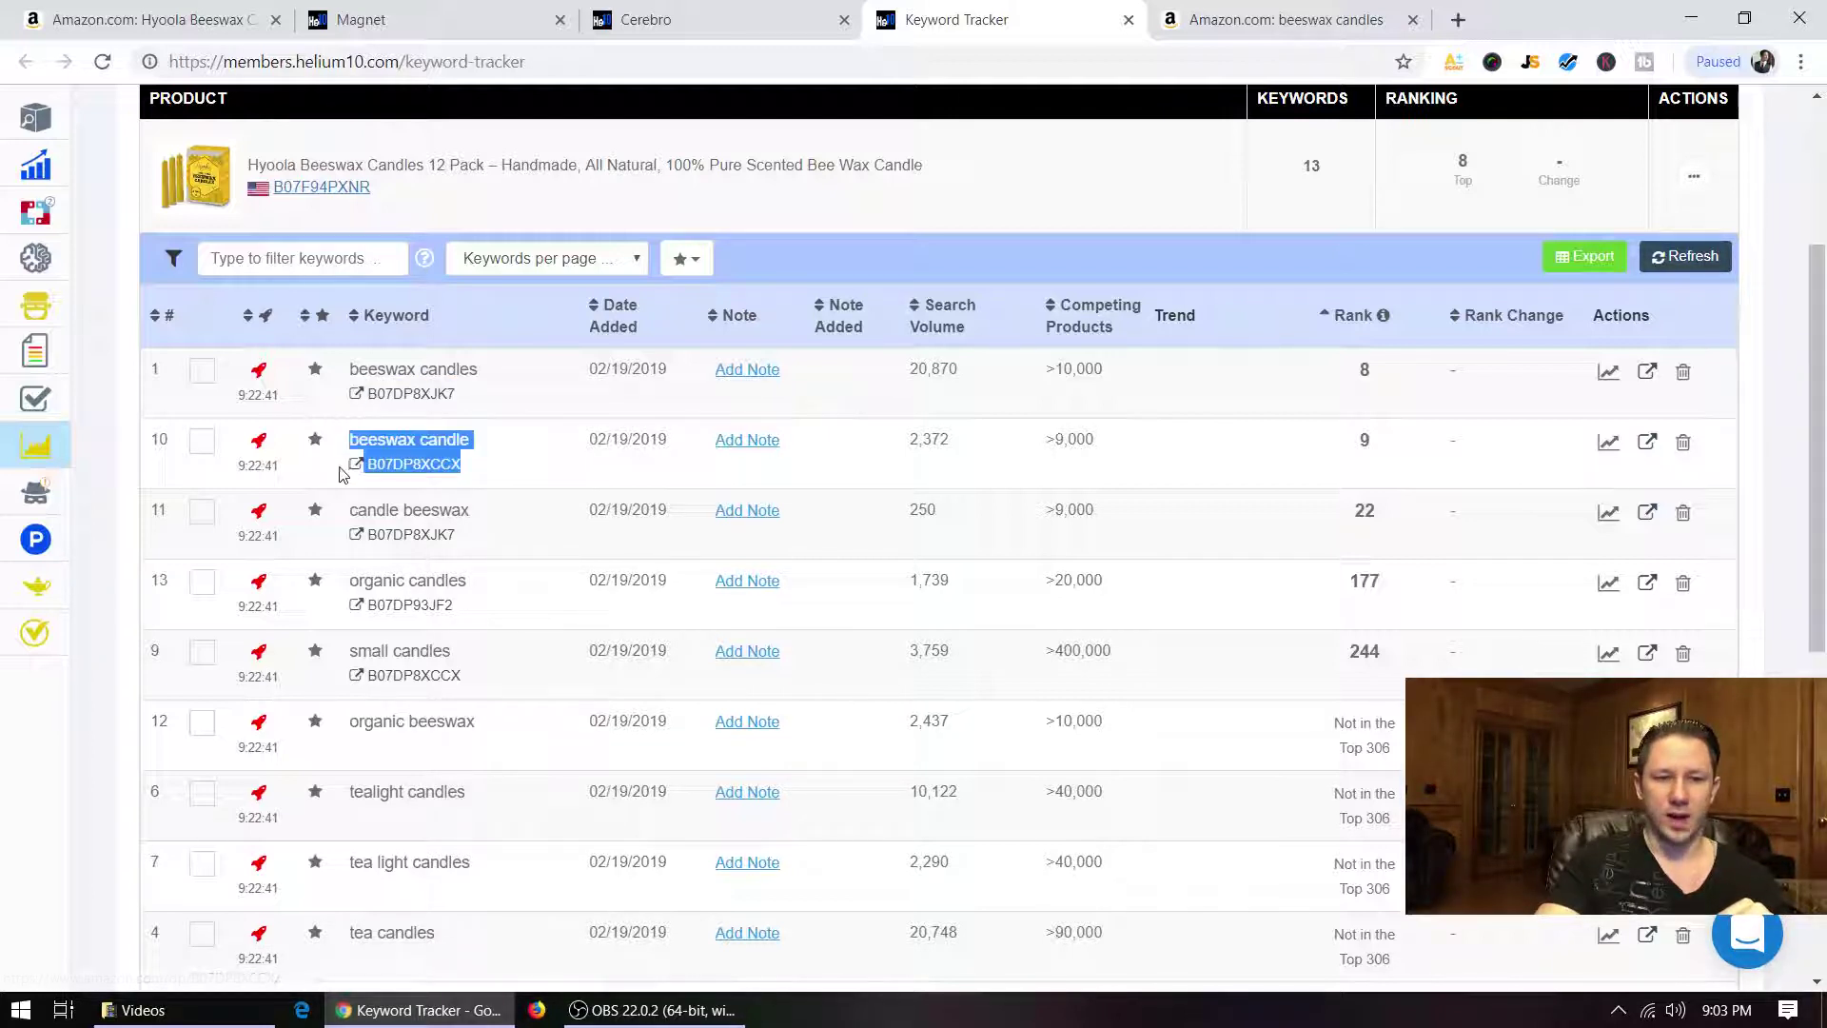
{"action": "left_click_drag", "start_coordinate": [466, 534], "coordinate": [411, 536]}
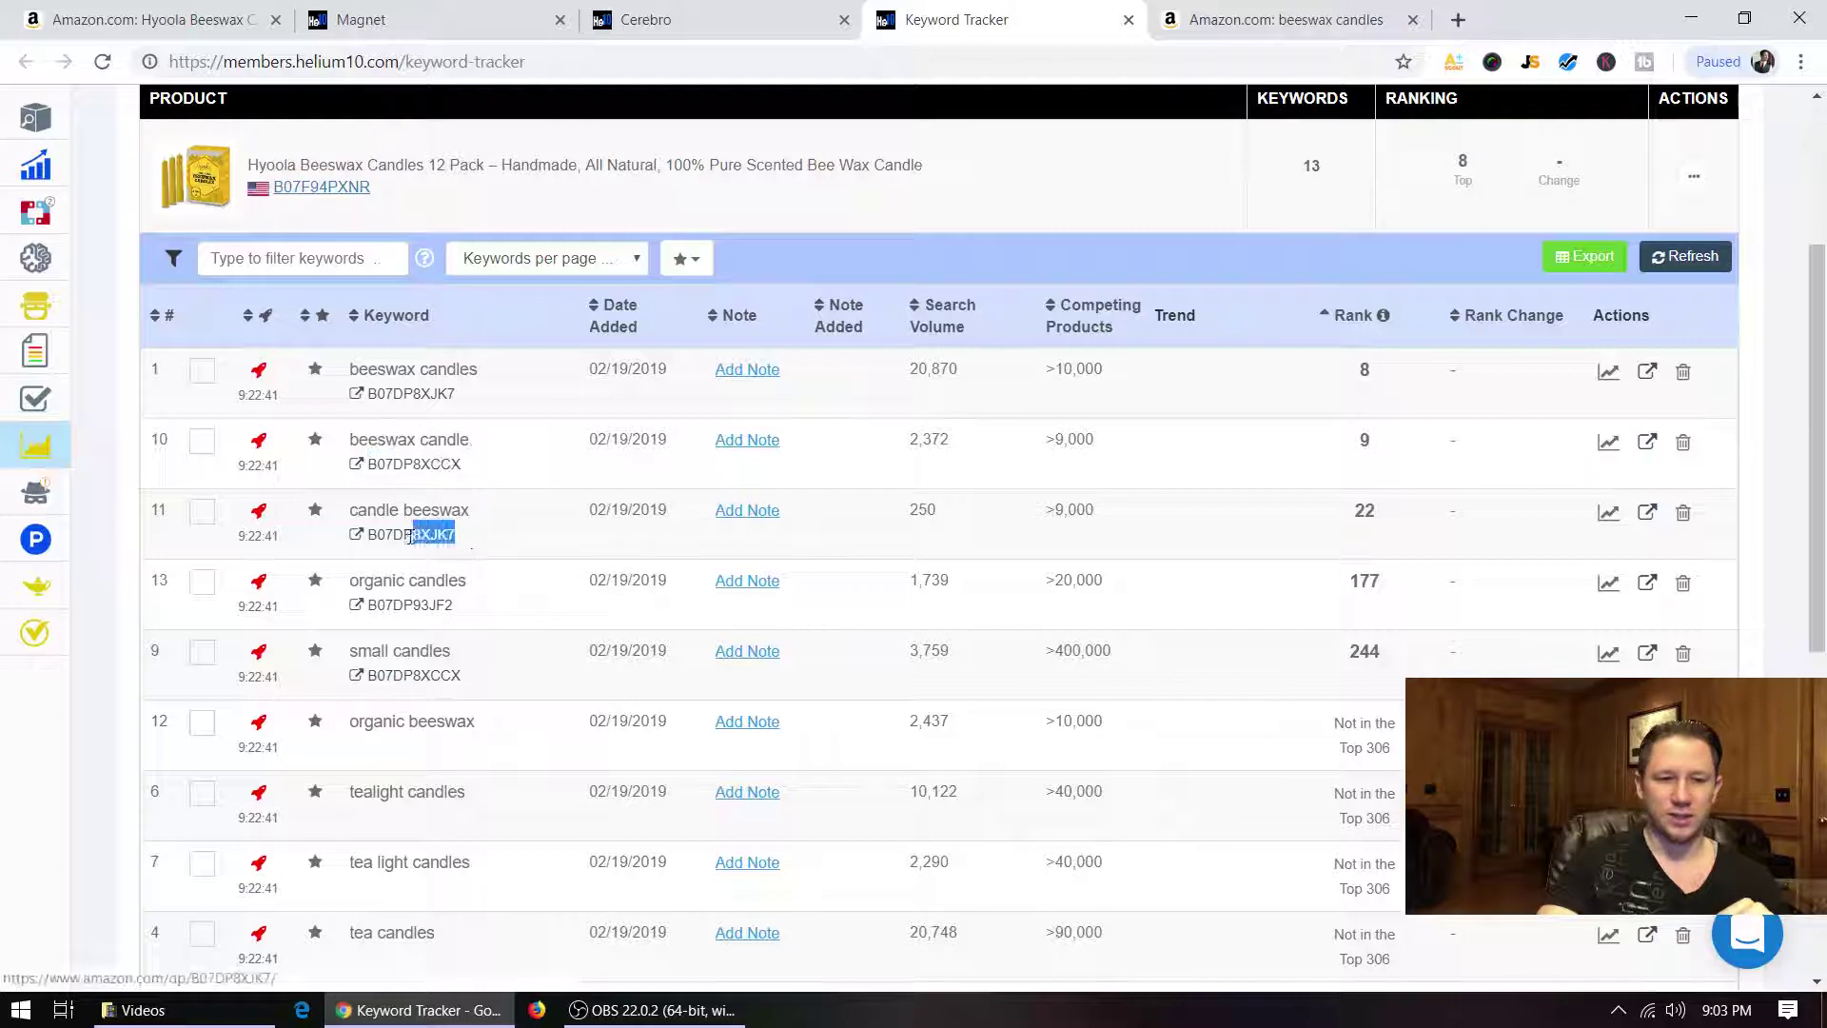
{"action": "left_click_drag", "start_coordinate": [455, 606], "coordinate": [371, 620]}
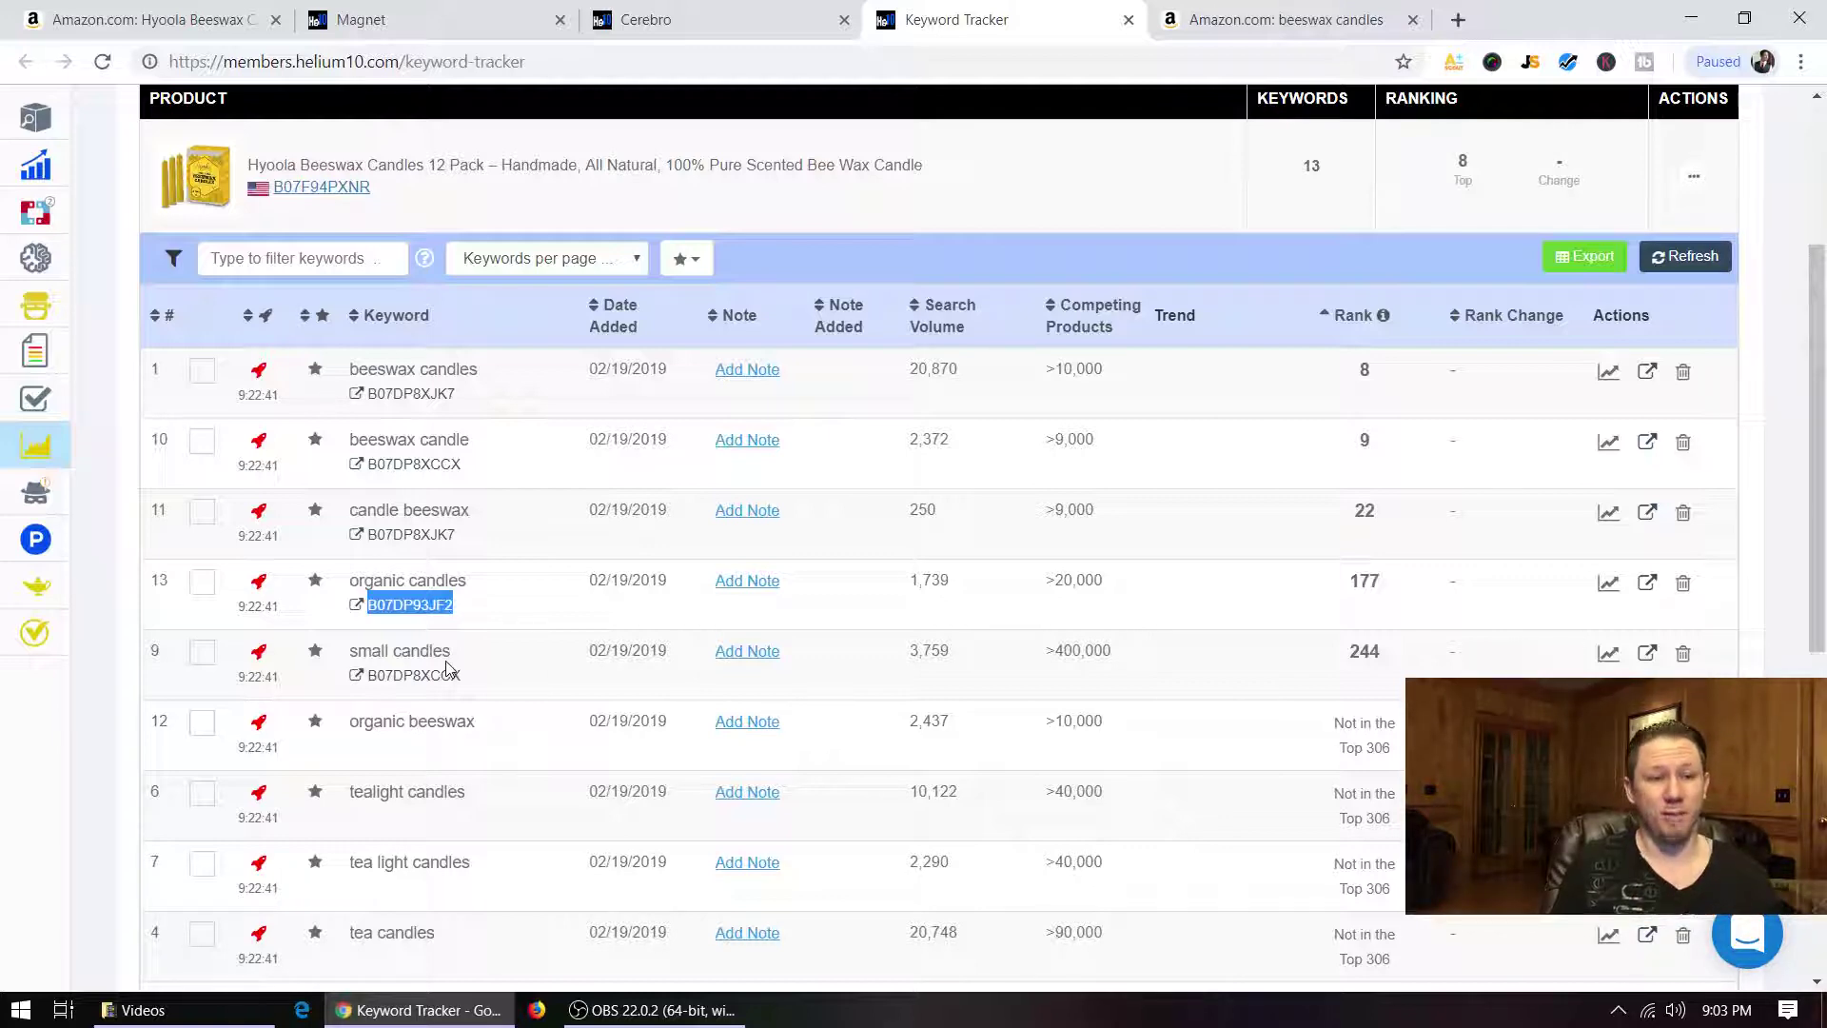
{"action": "mouse_move", "coordinate": [21, 464]}
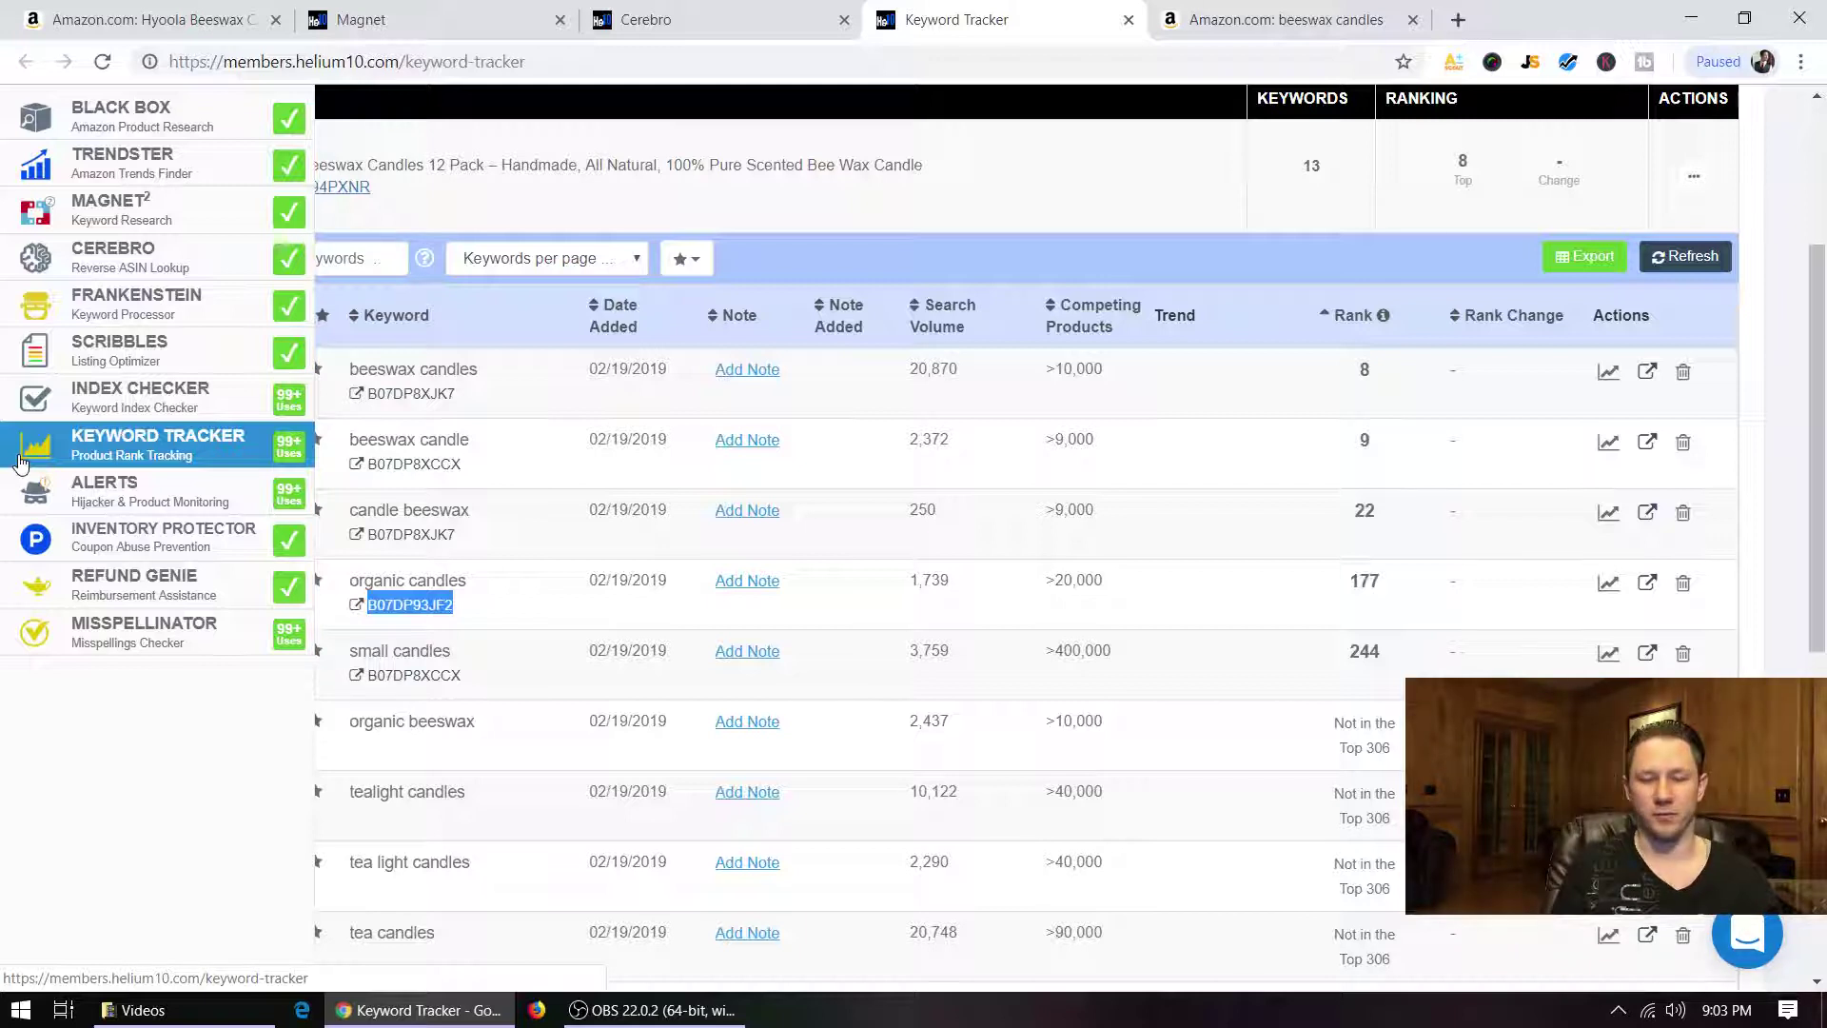
{"action": "left_click", "coordinate": [540, 636]}
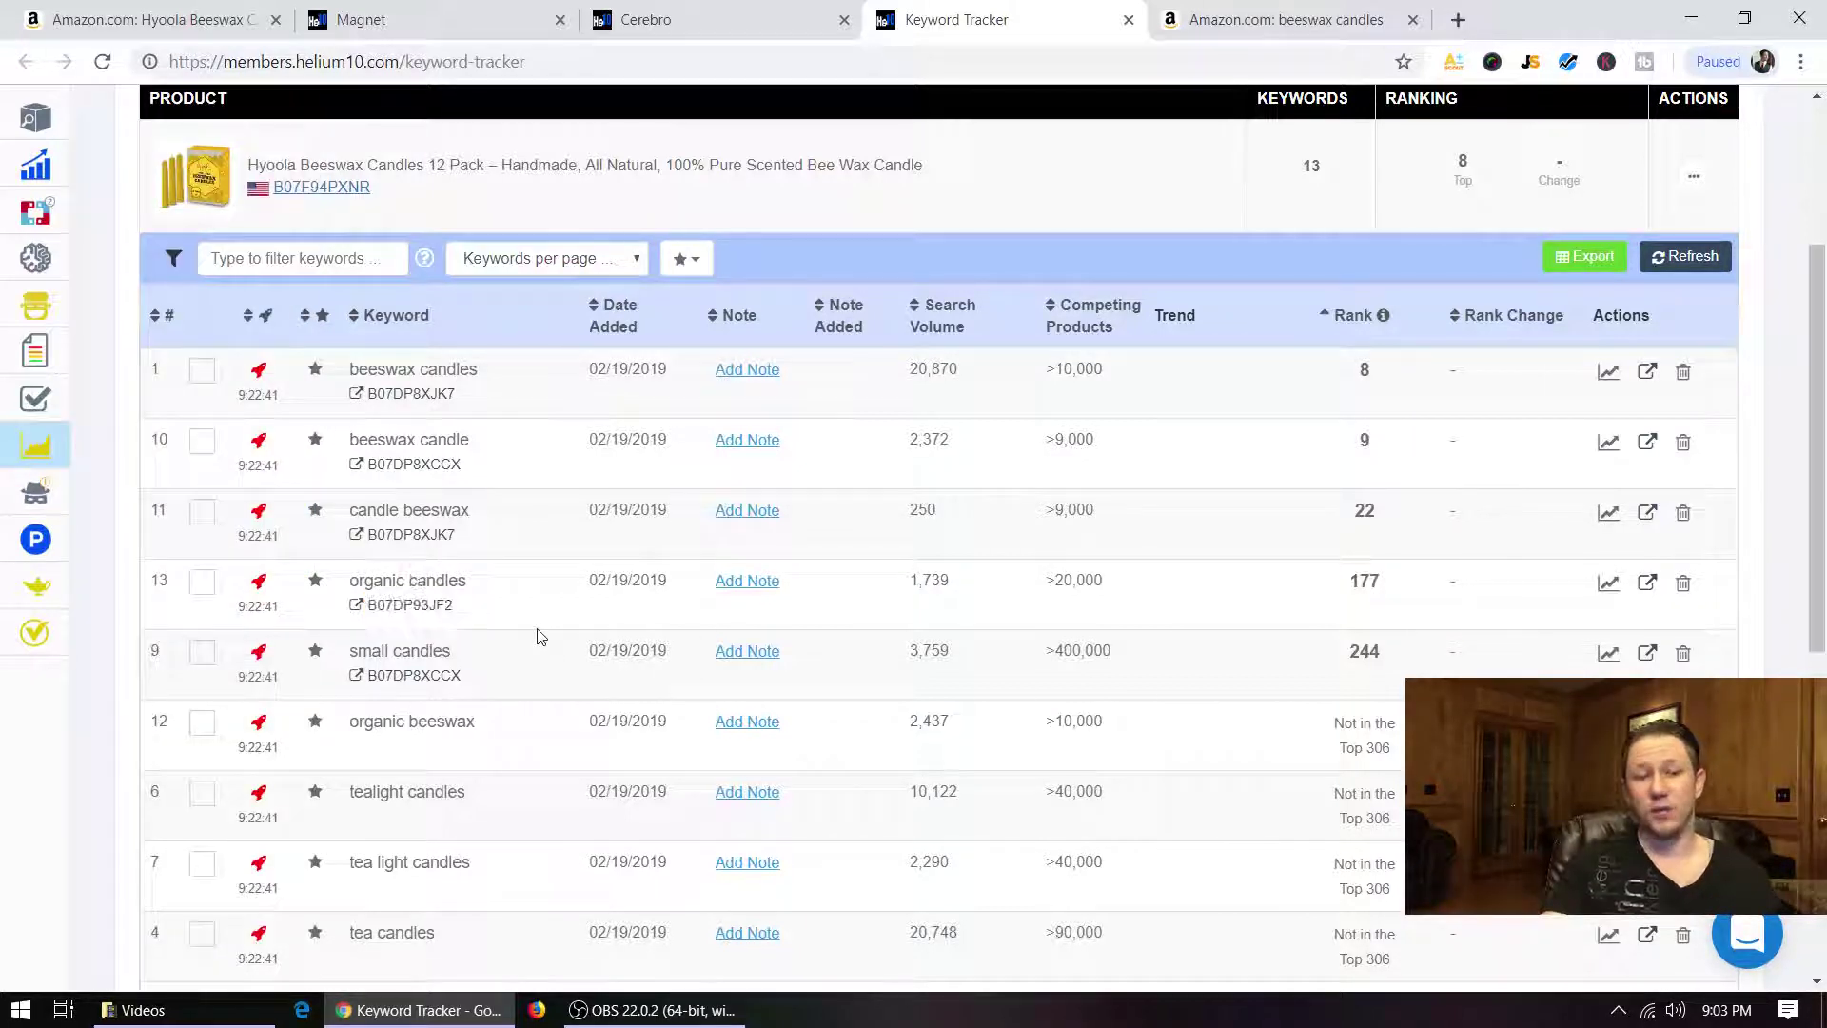